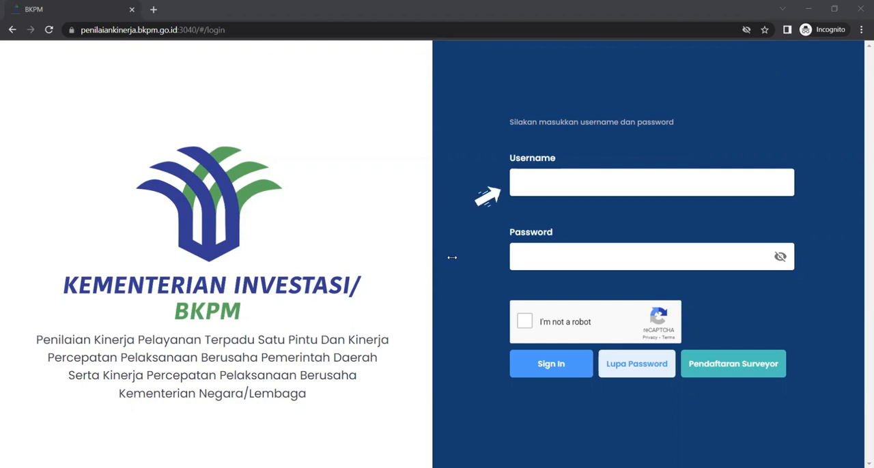
Fill in the login form with the username kabbandung and the account password
left_click(574, 183)
left_click(659, 311)
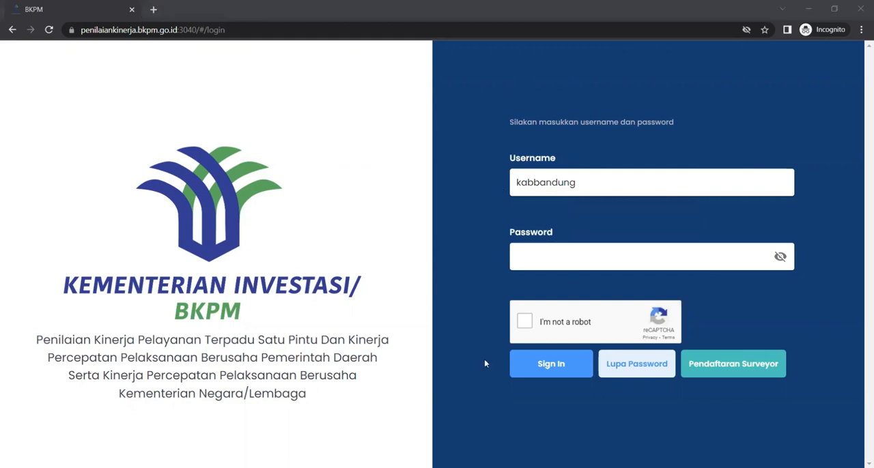
left_click(570, 254)
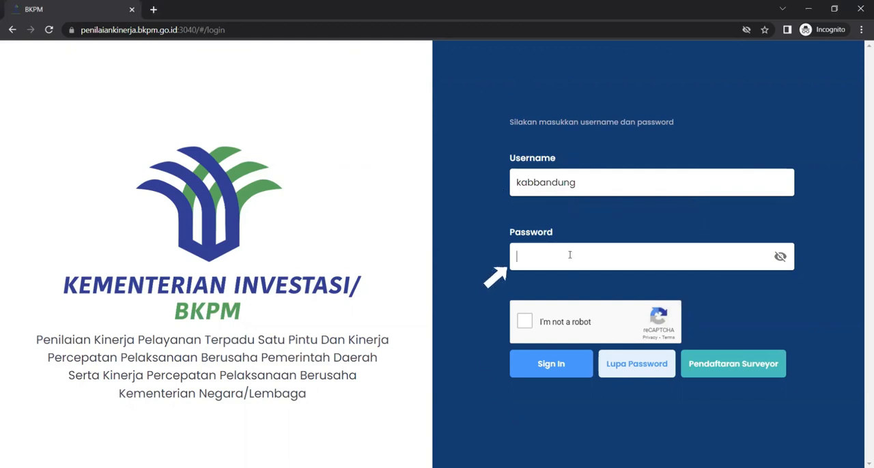
type("••••••")
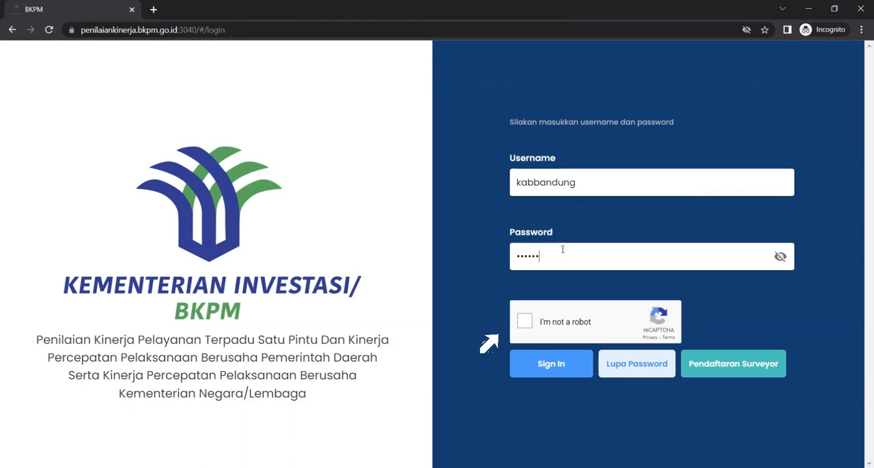
Start the "I'm not a robot" check, mark the squares for the bicycles challenge and submit the selection
left_click(523, 323)
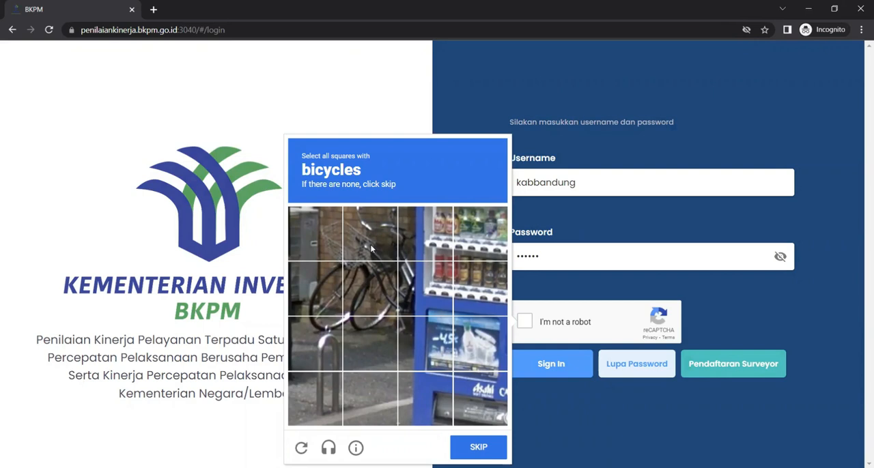
left_click(327, 243)
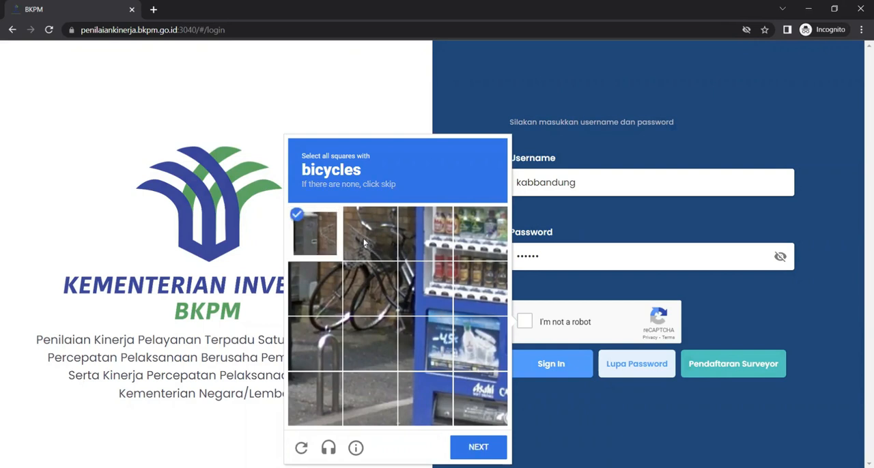
left_click(364, 243)
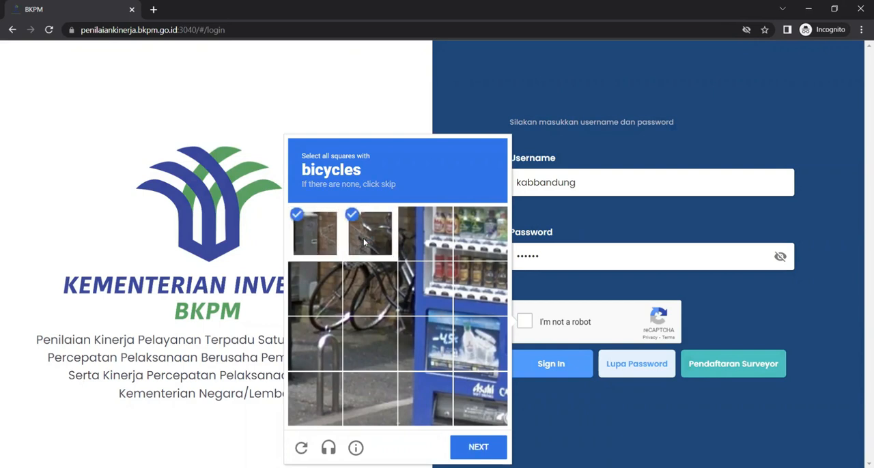
left_click(314, 292)
left_click(361, 293)
left_click(412, 246)
left_click(412, 293)
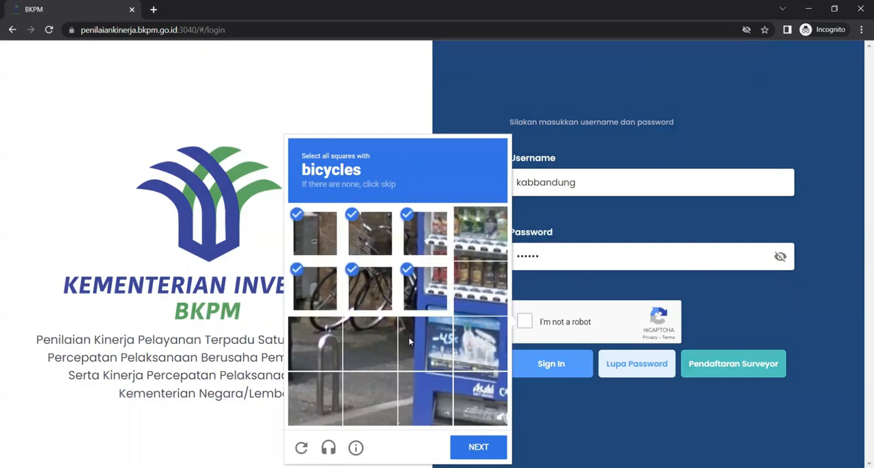
left_click(410, 342)
left_click(374, 341)
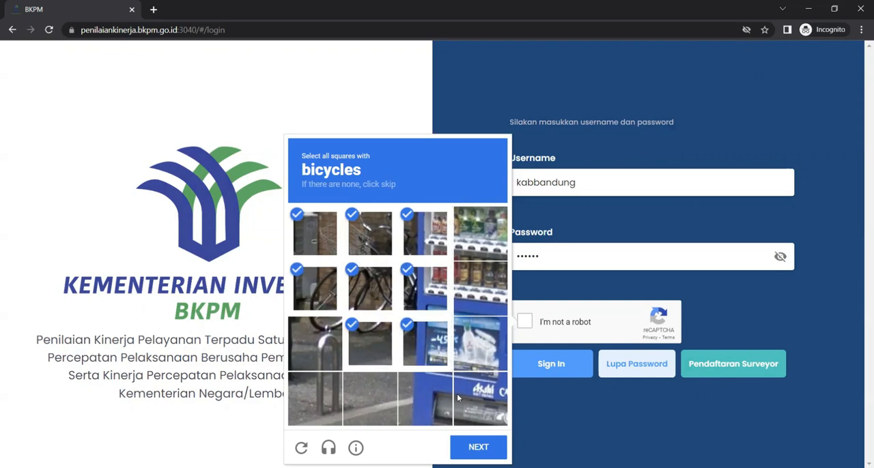
left_click(323, 349)
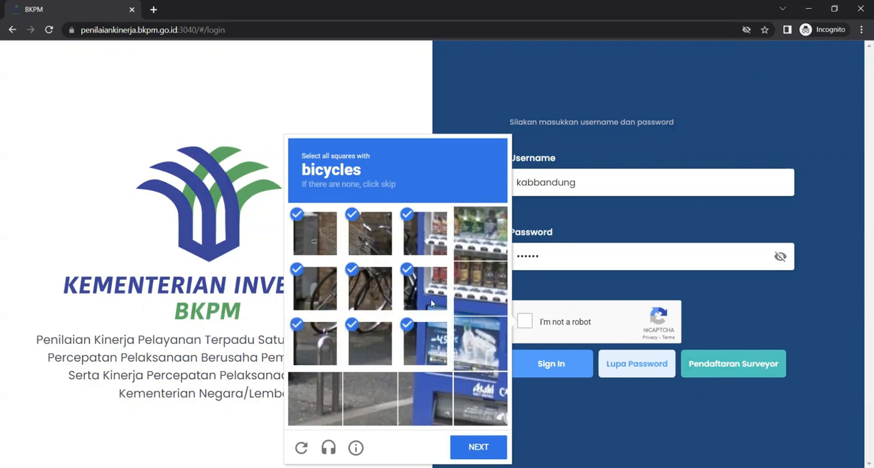
left_click(478, 452)
Mark the squares around the traffic lights in the reCAPTCHA image and submit them for verification
left_click(479, 341)
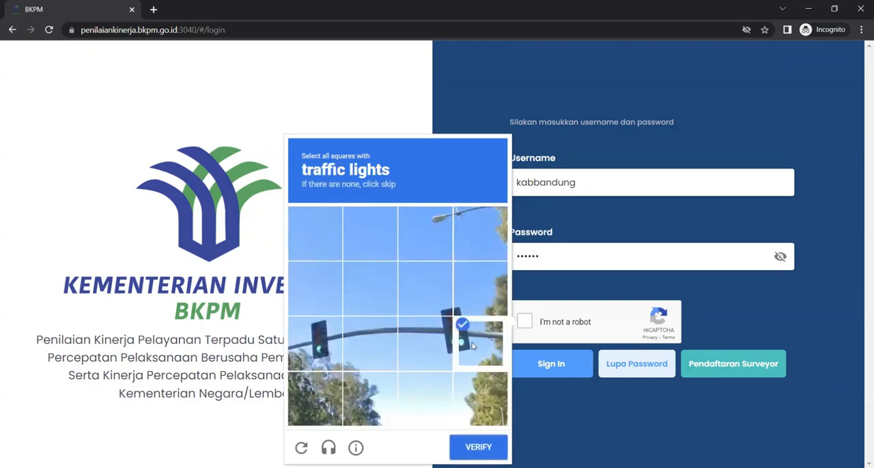
left_click(425, 337)
left_click(369, 341)
left_click(310, 335)
left_click(479, 290)
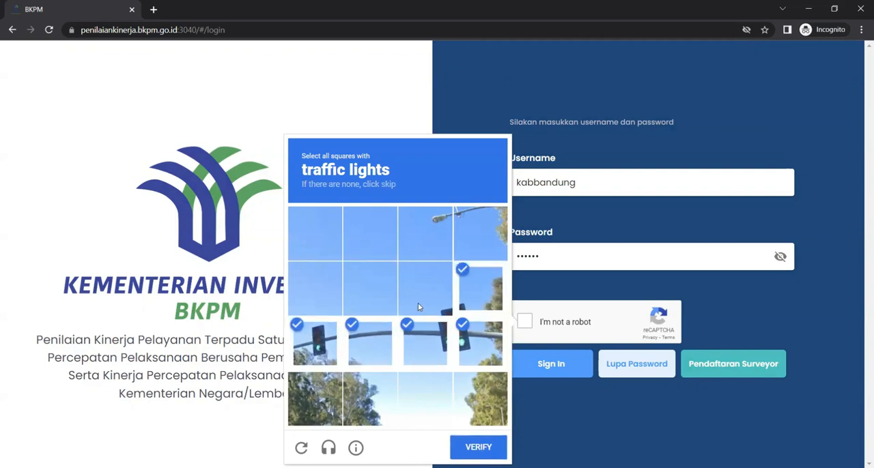
left_click(419, 306)
left_click(479, 448)
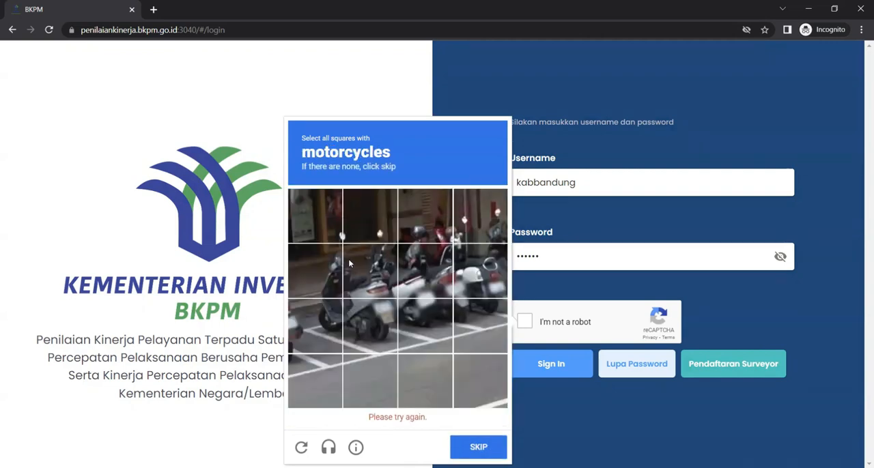
Mark the squares around the row of parked motorcycles in the reCAPTCHA image and proceed to the following image
left_click(315, 289)
left_click(370, 289)
left_click(320, 335)
left_click(369, 342)
left_click(315, 234)
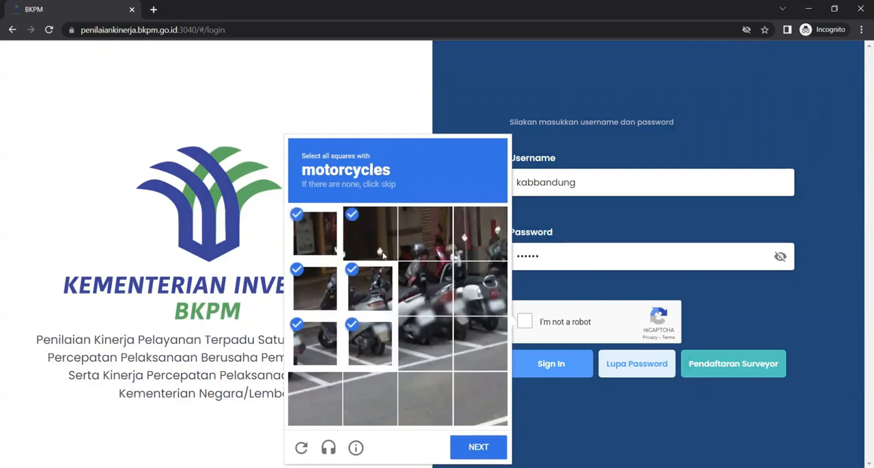
left_click(370, 233)
left_click(425, 234)
left_click(424, 289)
left_click(424, 341)
left_click(480, 342)
left_click(483, 301)
left_click(472, 247)
left_click(481, 448)
Mark the squares covering the single motorcycle beside the worker in orange and submit them for verification
left_click(369, 289)
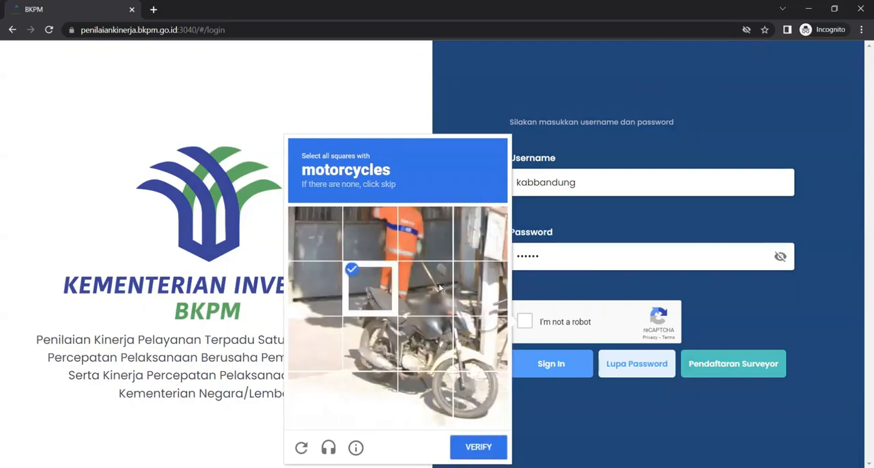
left_click(424, 288)
left_click(478, 289)
left_click(478, 344)
left_click(424, 343)
left_click(368, 352)
left_click(370, 396)
left_click(425, 397)
left_click(478, 396)
left_click(480, 446)
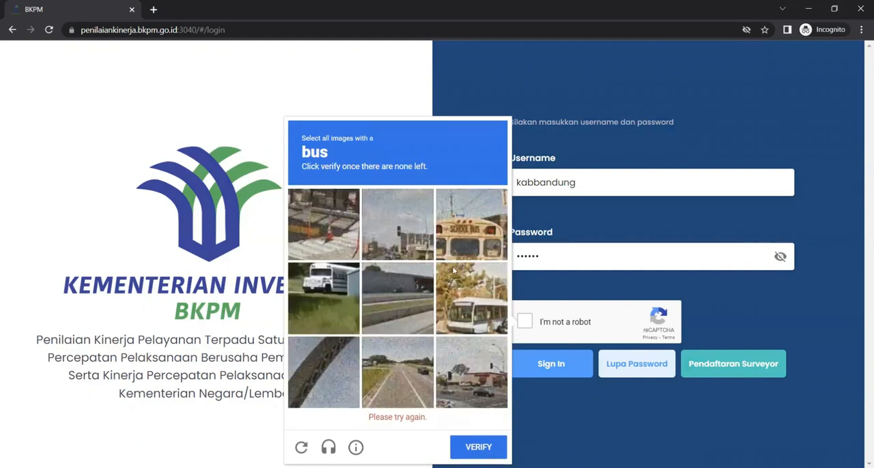
Select every image showing a bus, including the replacement image, and verify the reCAPTCHA challenge
left_click(456, 245)
left_click(487, 317)
left_click(326, 310)
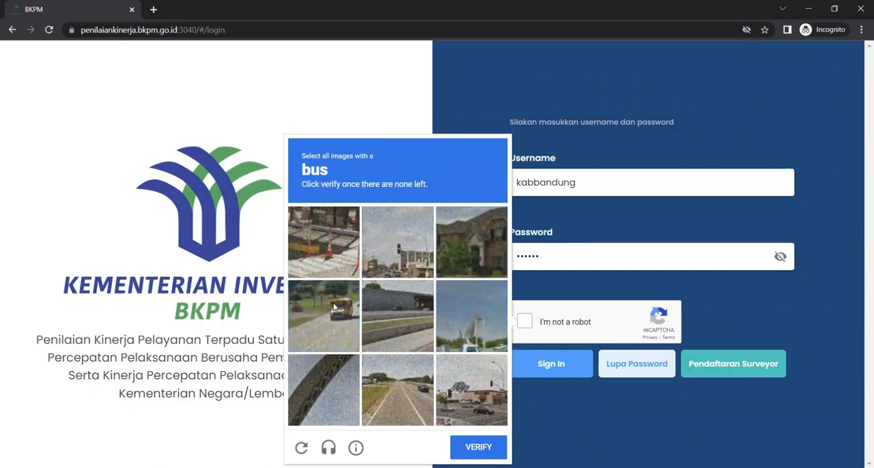
left_click(342, 321)
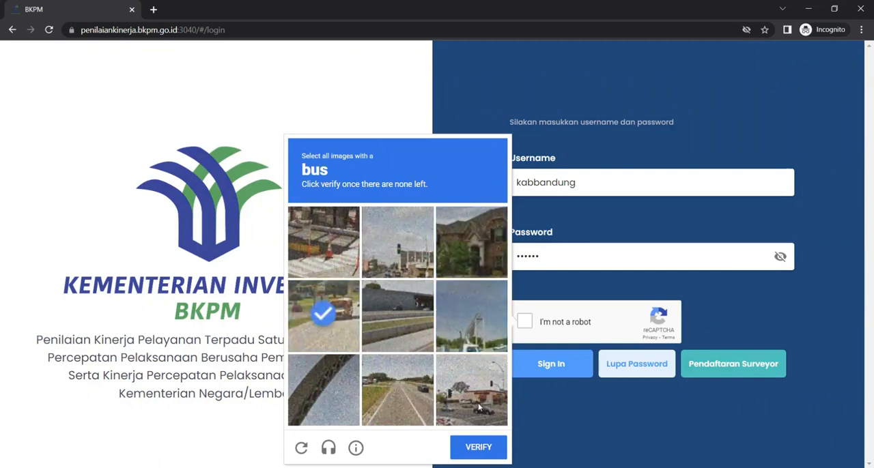
left_click(478, 448)
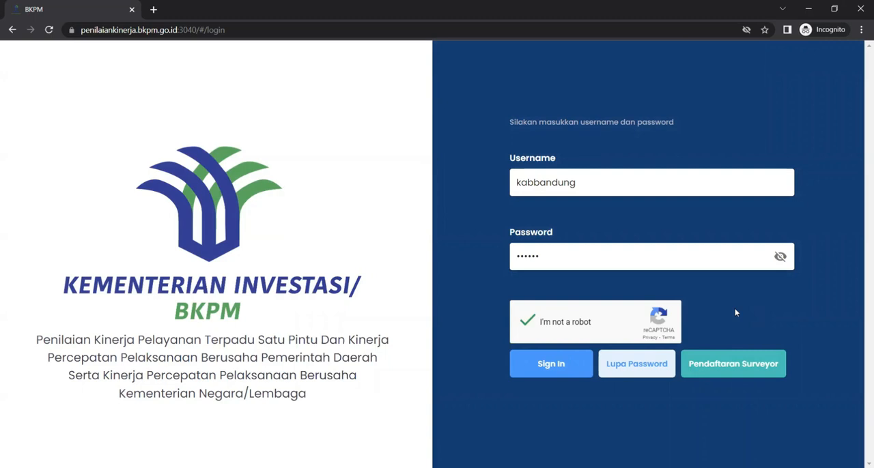
Sign in to the BKPM assessment site and dismiss the notice about filling in the Kepala PTSP Pemda name
left_click(562, 372)
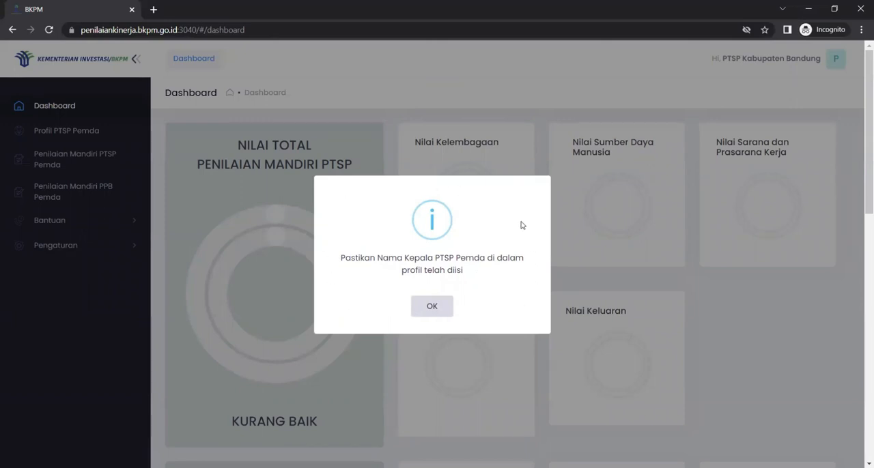
left_click(432, 307)
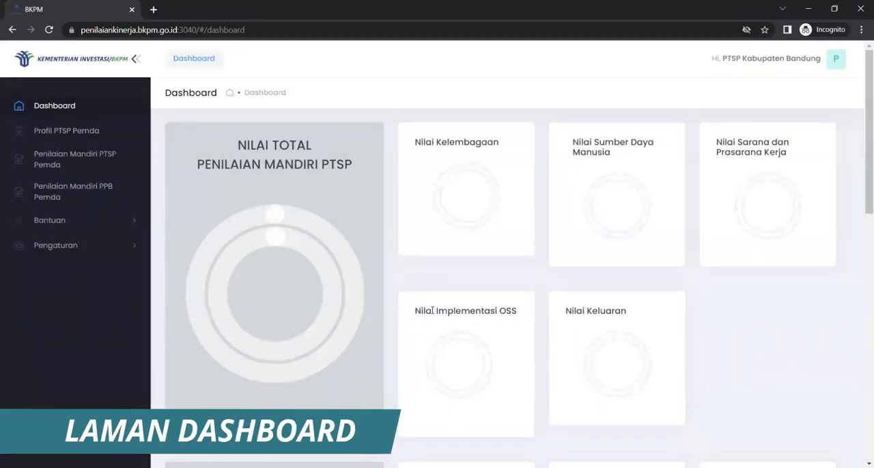
Examine the dashboard's PTSP and PPB self-assessment scores, the Kegiatan schedule and the Hasil Penilaian Lainnya table
scroll(518, 312, "down", 3)
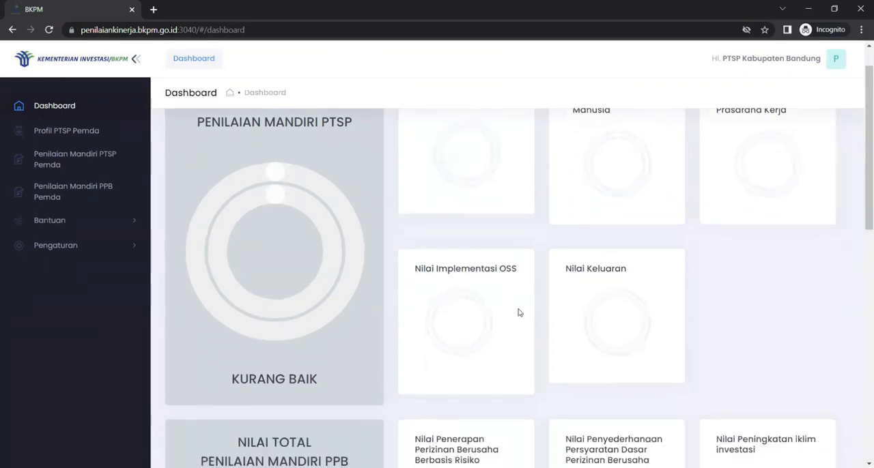
scroll(518, 312, "up", 3)
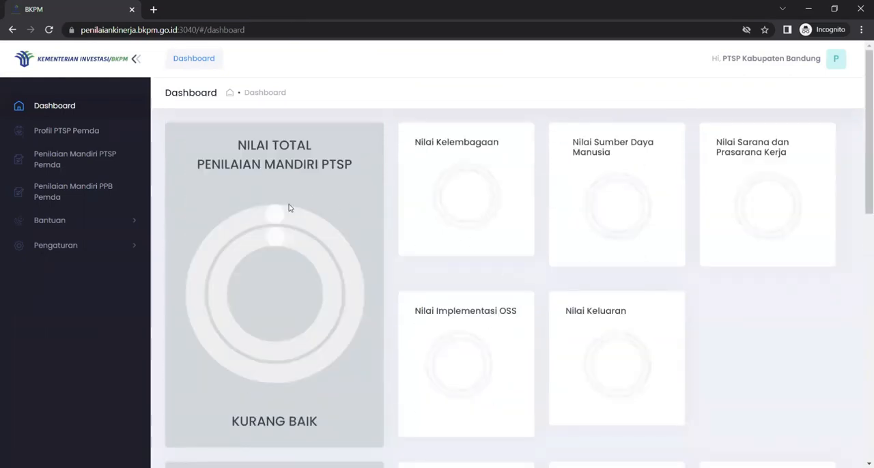
scroll(439, 324, "down", 3)
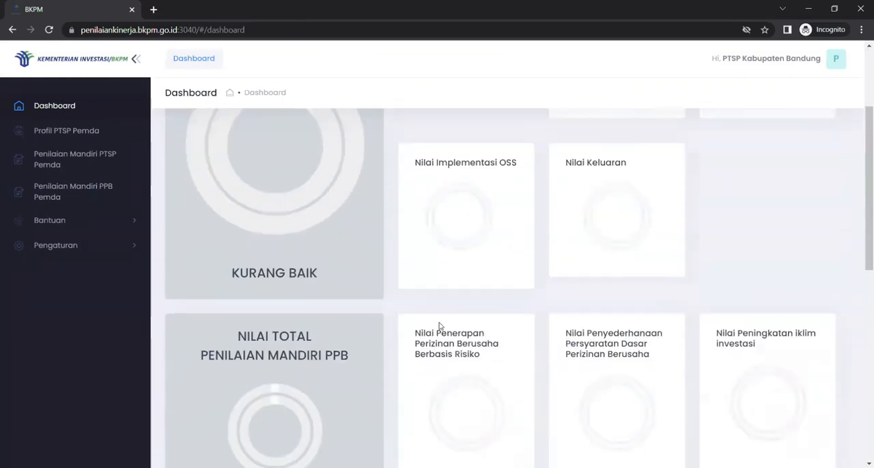
scroll(439, 325, "down", 1)
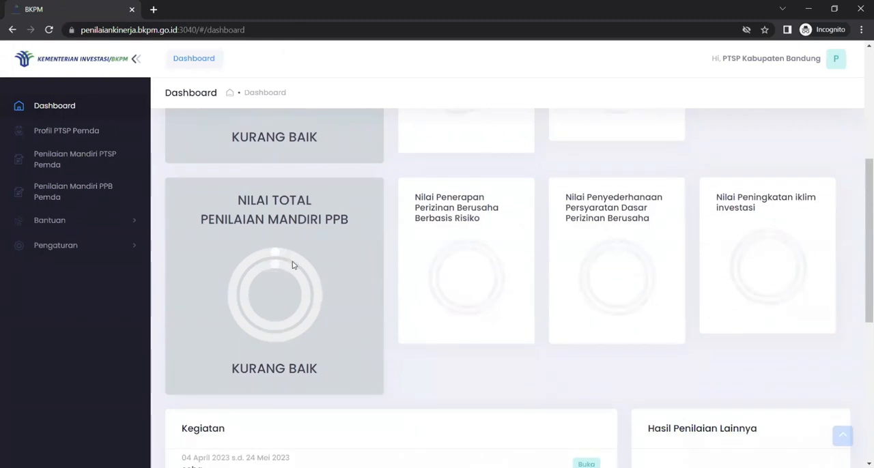
scroll(392, 303, "down", 3)
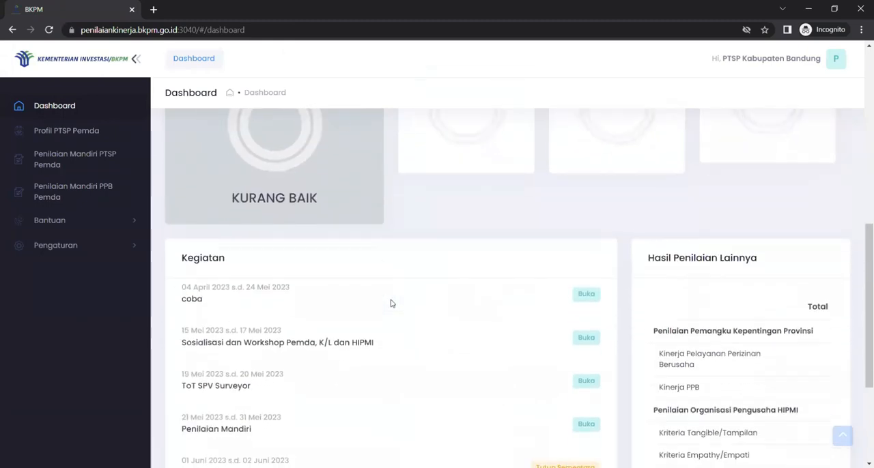
scroll(392, 303, "down", 1)
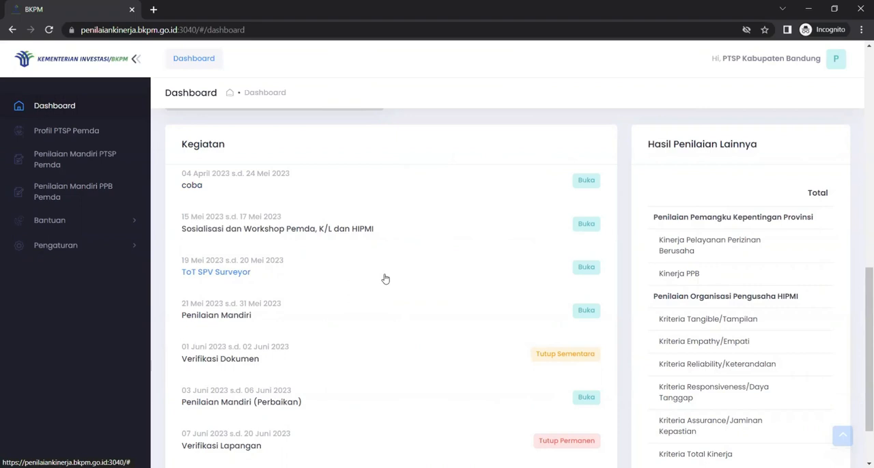
scroll(386, 279, "down", 2)
scroll(386, 280, "up", 1)
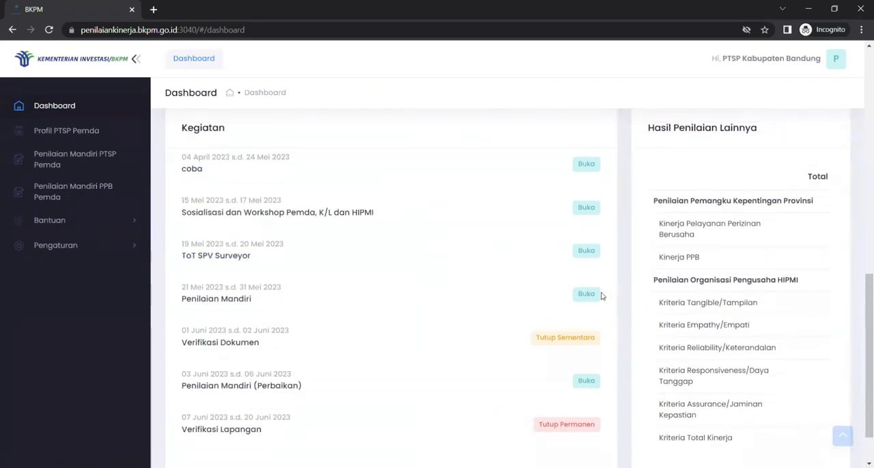
scroll(758, 299, "up", 1)
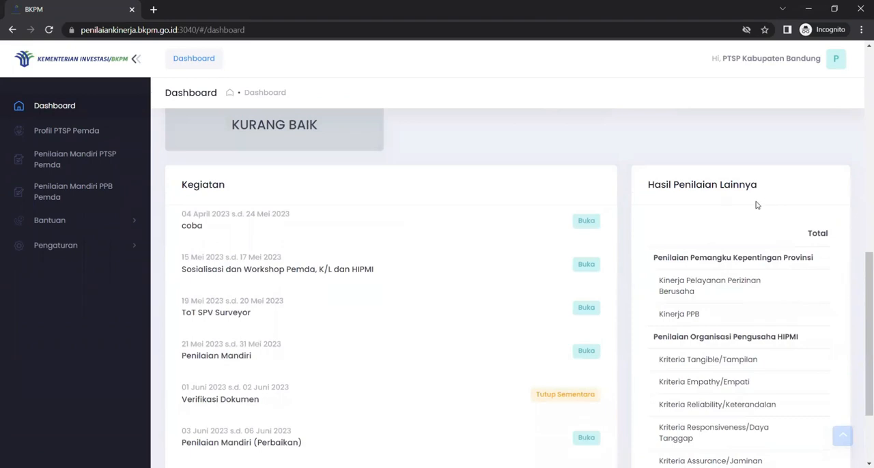
scroll(737, 308, "down", 2)
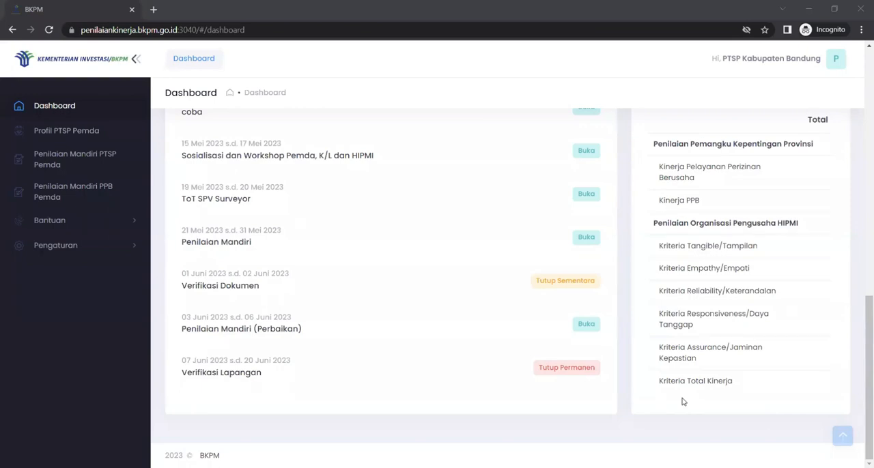
Open the Profil PTSP Pemda page, dismiss the Penilaian Mandiri notice and examine the profile form's fields
left_click(61, 135)
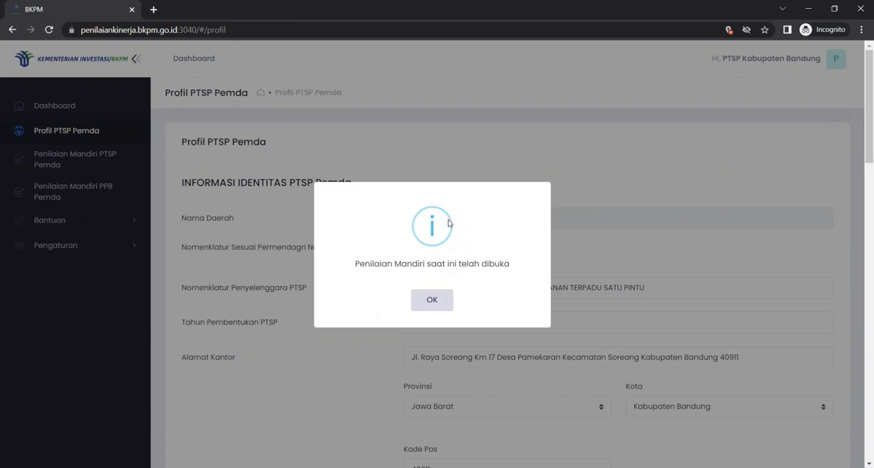
left_click(431, 304)
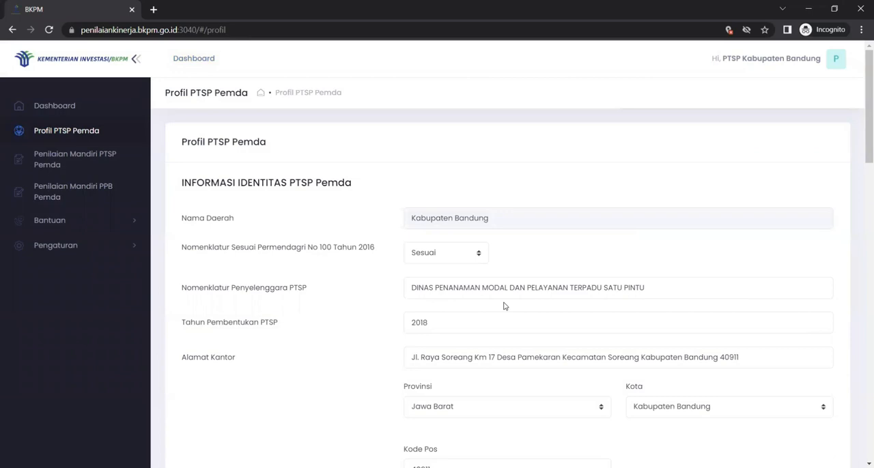
scroll(503, 307, "down", 2)
scroll(504, 306, "down", 7)
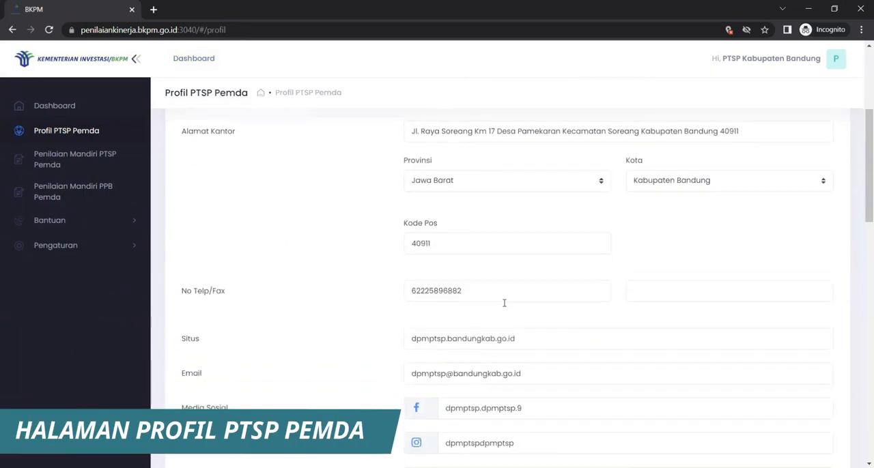
scroll(504, 306, "down", 5)
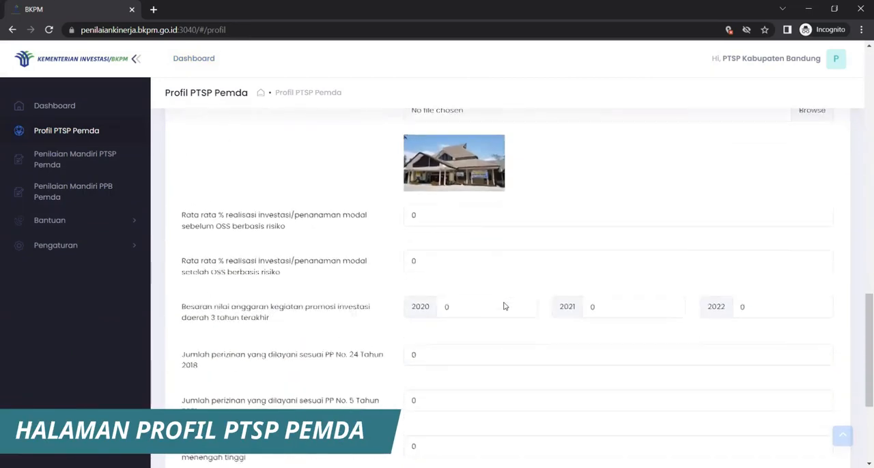
scroll(504, 306, "up", 8)
scroll(504, 303, "up", 7)
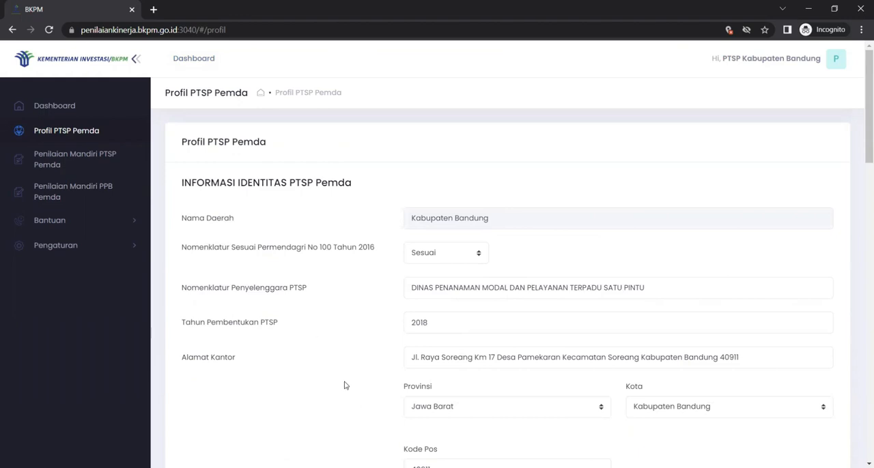
scroll(345, 385, "down", 8)
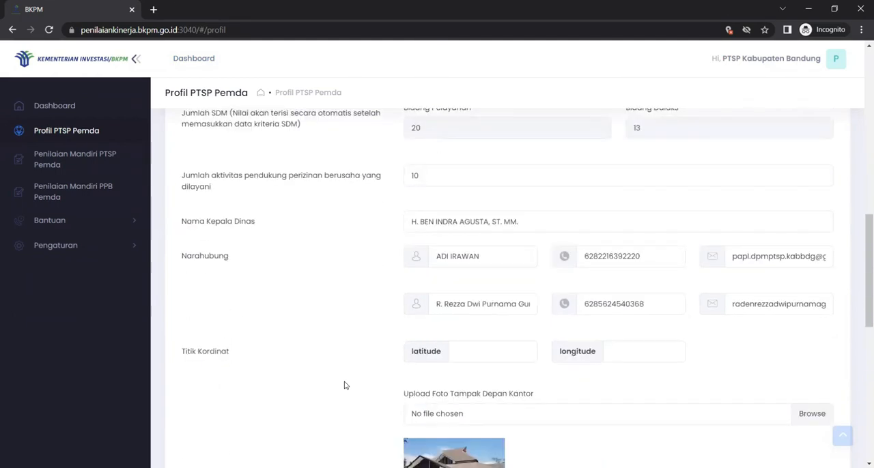
Set the average investment realisation percentage before risk-based OSS (sebelum OSS berbasis risiko) to 2 and save the profile
scroll(345, 386, "down", 5)
scroll(345, 385, "down", 3)
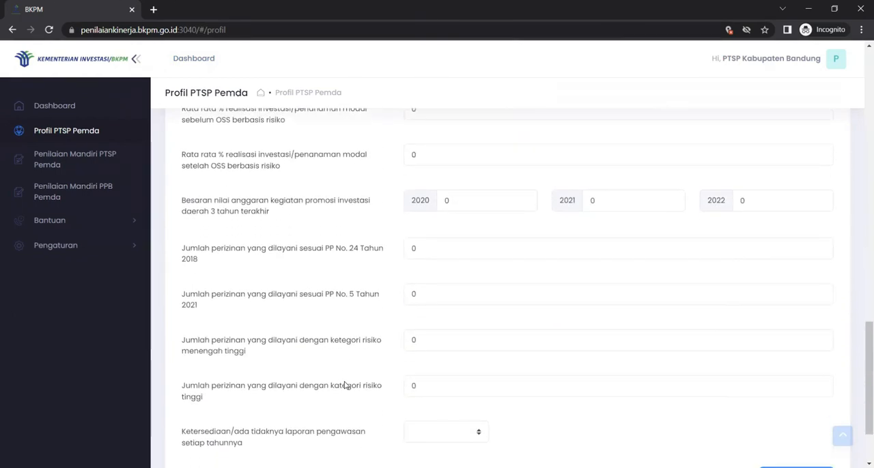
scroll(444, 355, "up", 2)
scroll(445, 351, "up", 3)
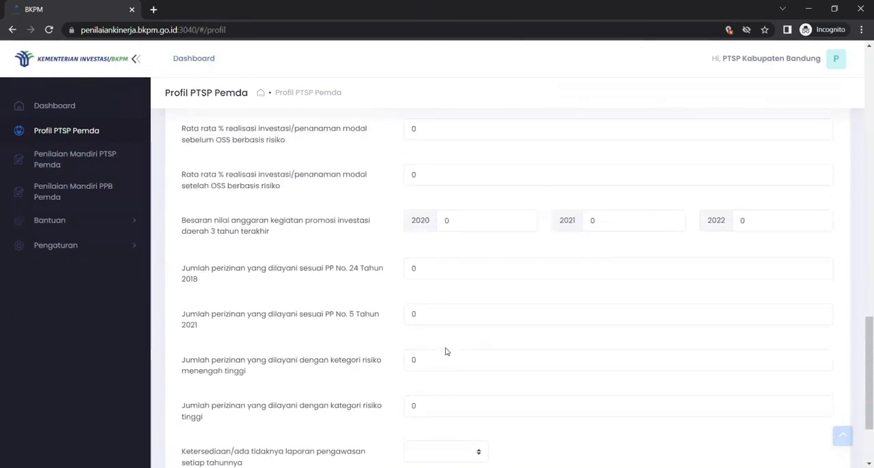
scroll(429, 187, "down", 1)
left_click(430, 187)
key("BackSpace")
type("2")
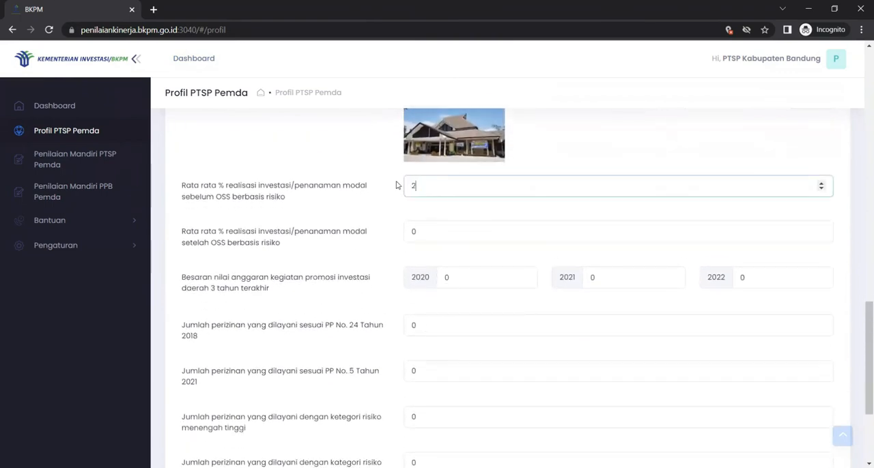
scroll(414, 266, "down", 3)
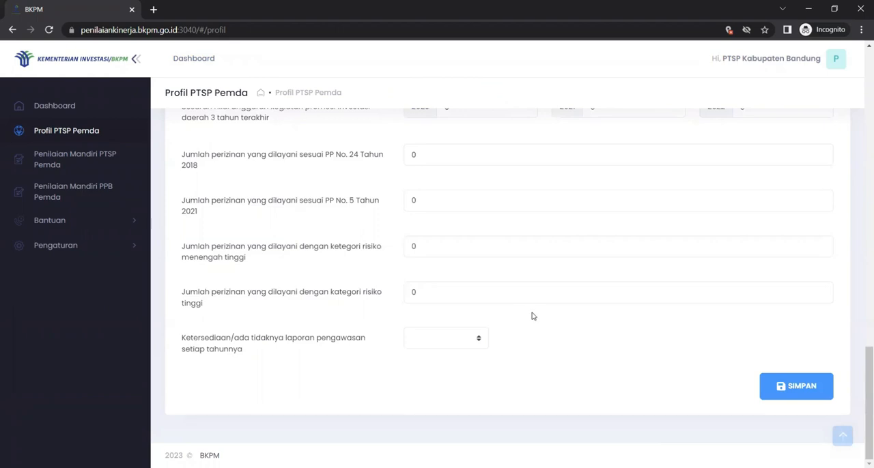
left_click(782, 393)
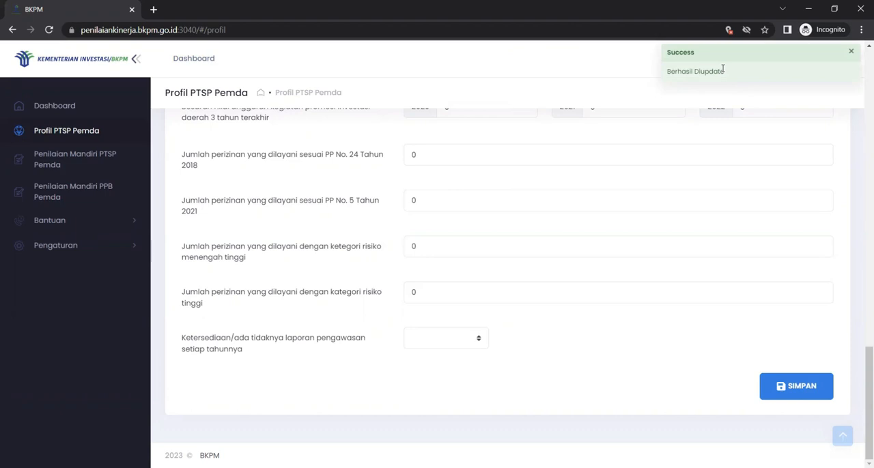
left_click(702, 23)
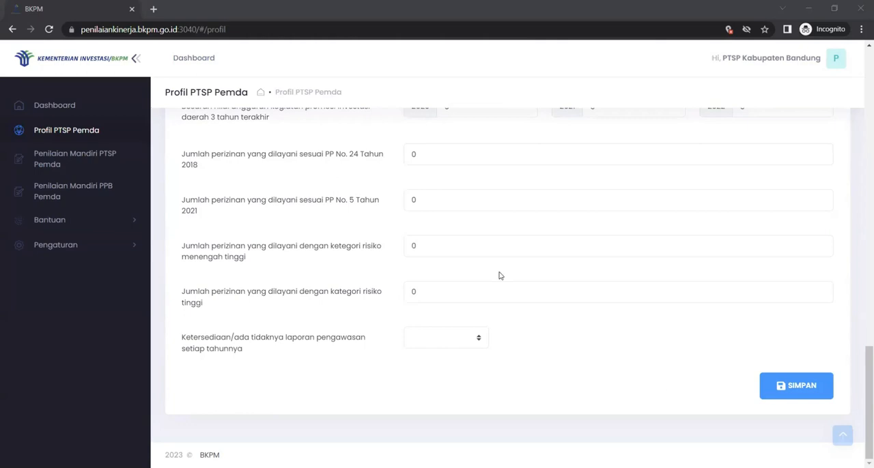
Open the Penilaian Mandiri PTSP Pemda page and dismiss the notice about the self-assessment period
left_click(76, 162)
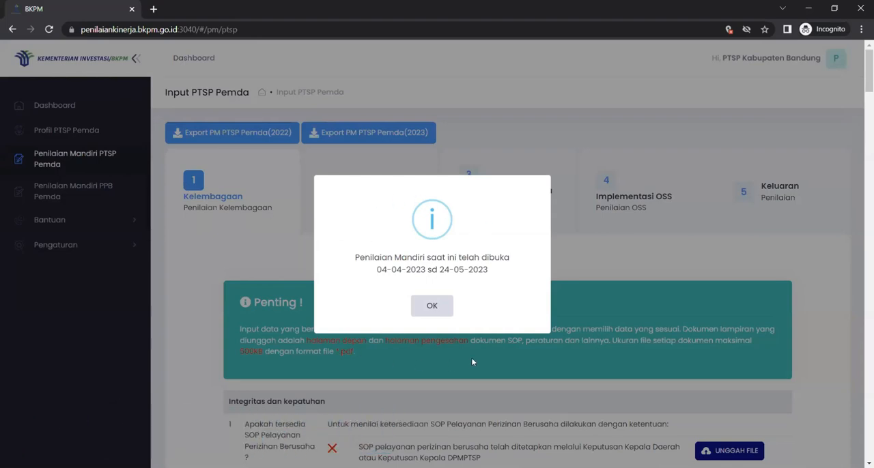
left_click(432, 304)
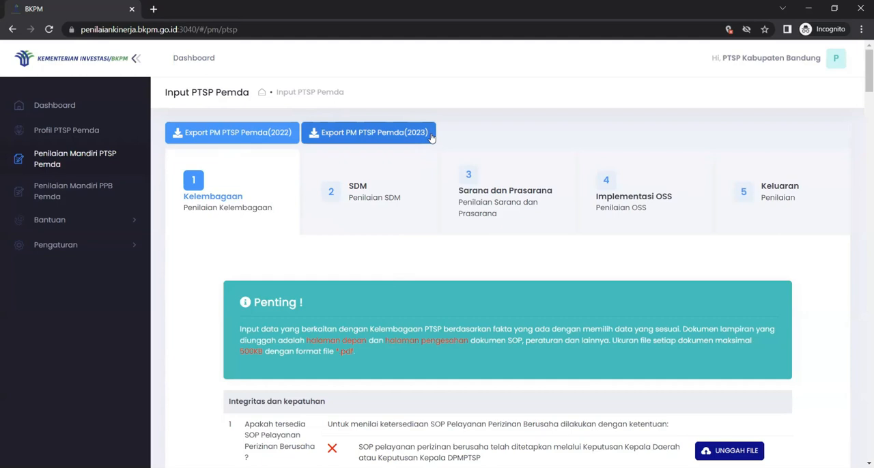
scroll(439, 229, "down", 1)
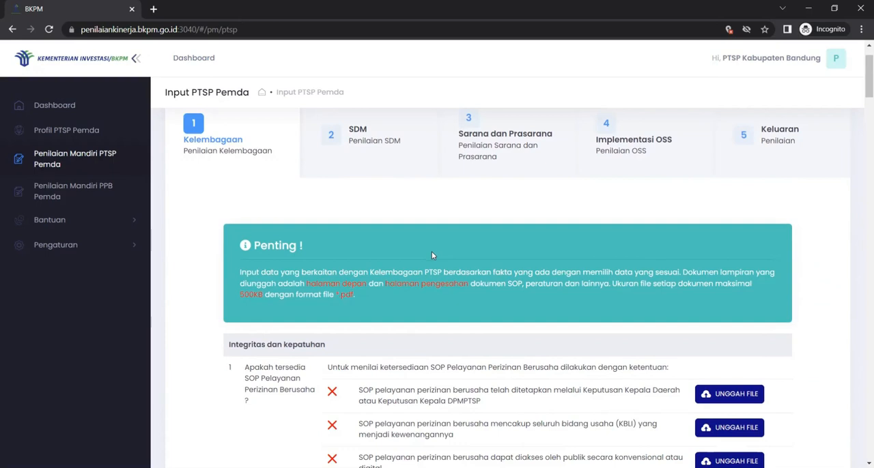
scroll(470, 263, "up", 1)
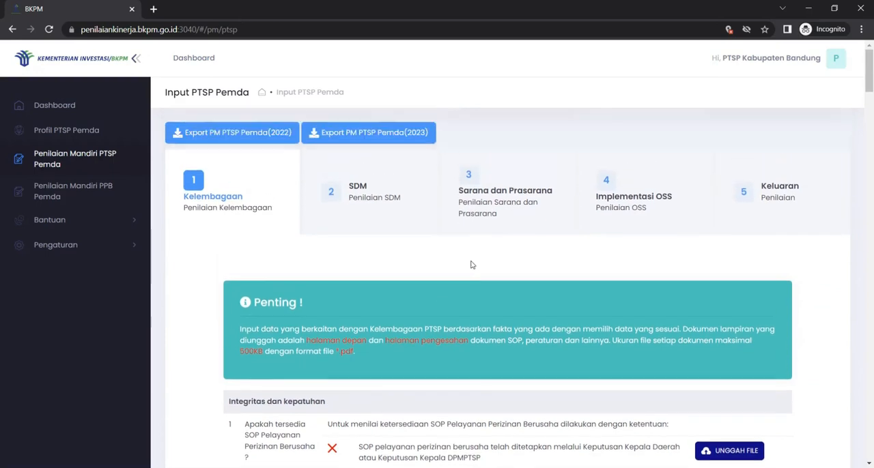
Examine the Kelembagaan questions and upload requirements under Integritas dan kepatuhan, Kewenangan, Tanggung Jawab and Kesinambungan
scroll(471, 265, "down", 1)
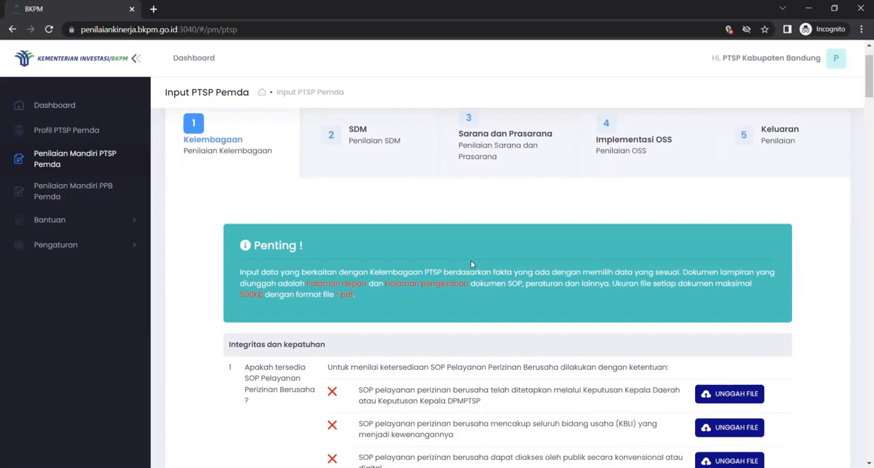
scroll(471, 263, "down", 3)
scroll(470, 265, "down", 1)
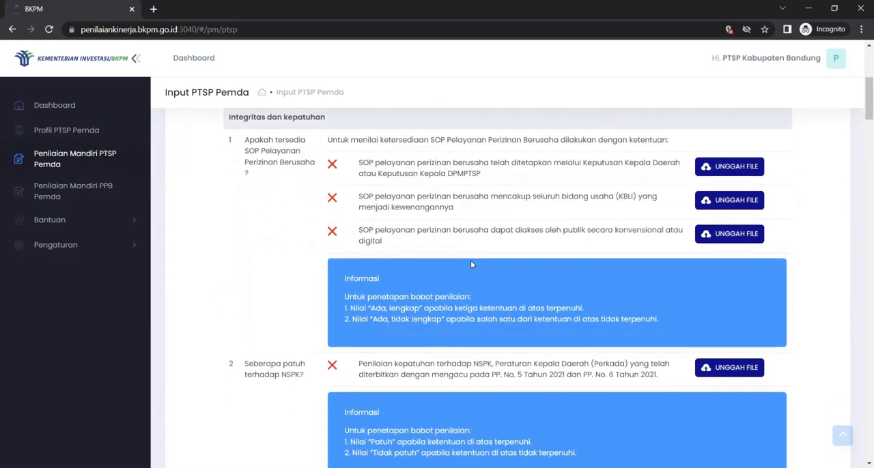
scroll(470, 264, "up", 4)
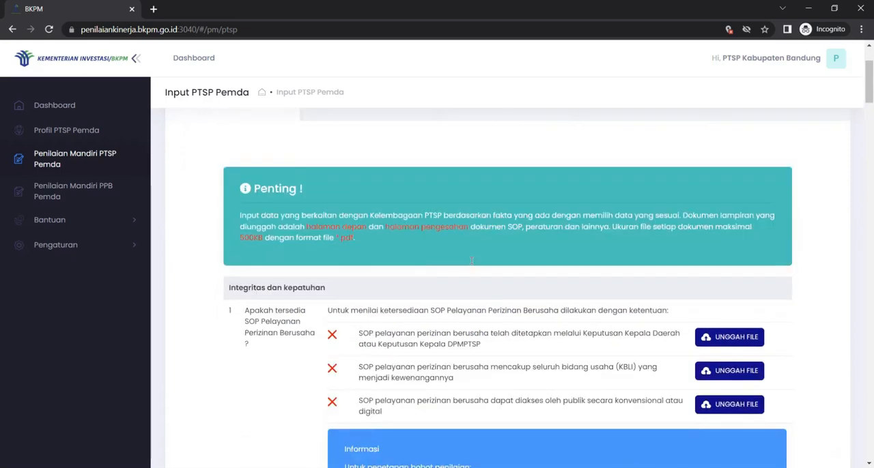
scroll(470, 260, "down", 3)
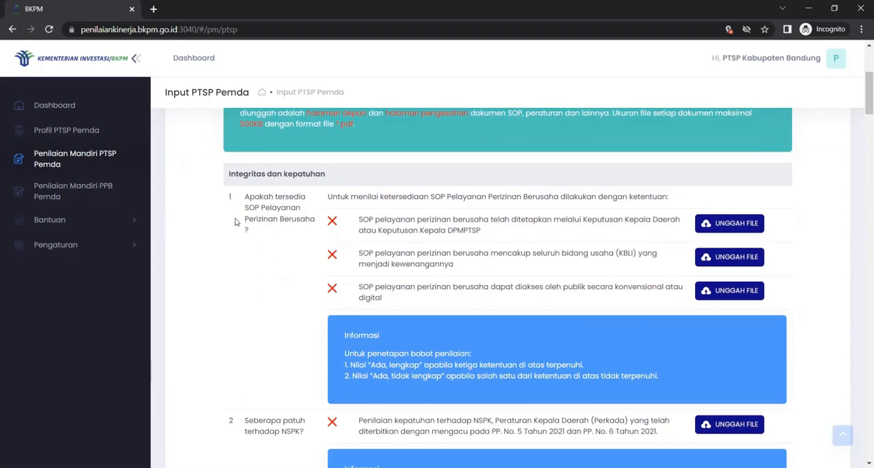
scroll(444, 299, "down", 3)
scroll(442, 299, "down", 15)
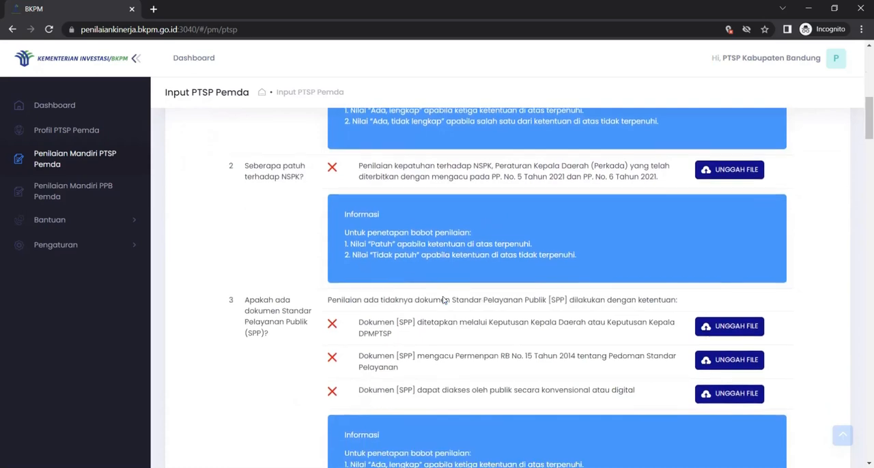
scroll(442, 299, "up", 1)
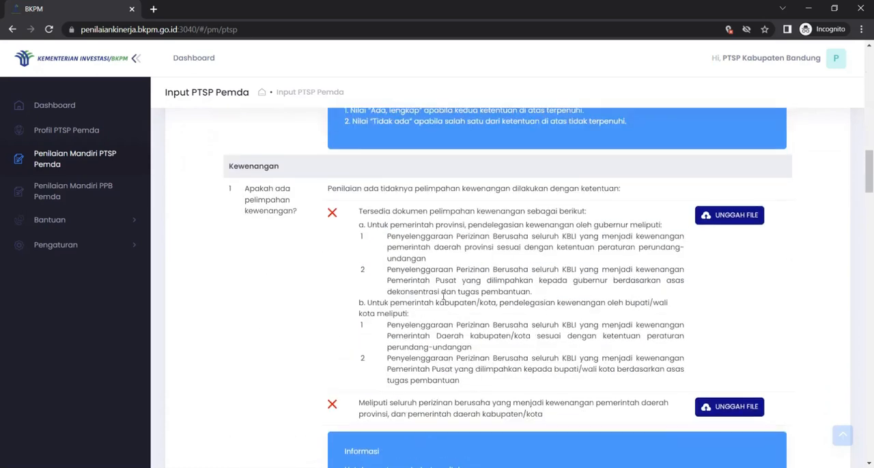
scroll(410, 302, "down", 5)
scroll(395, 305, "down", 5)
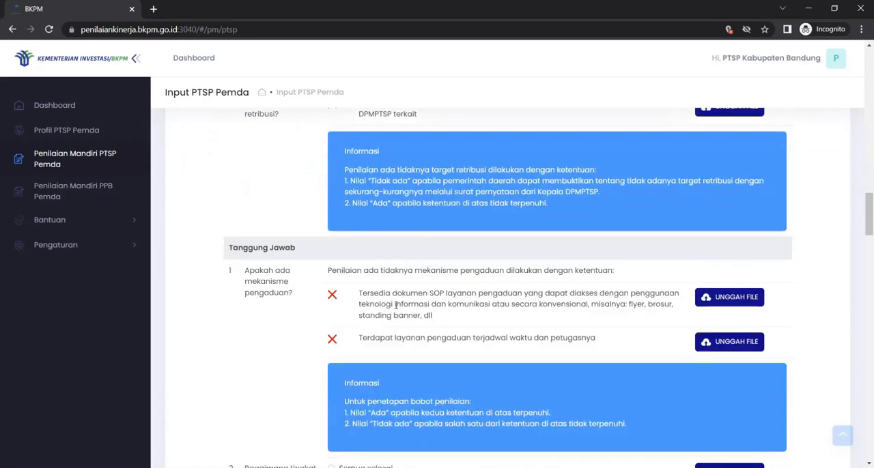
scroll(434, 322, "down", 12)
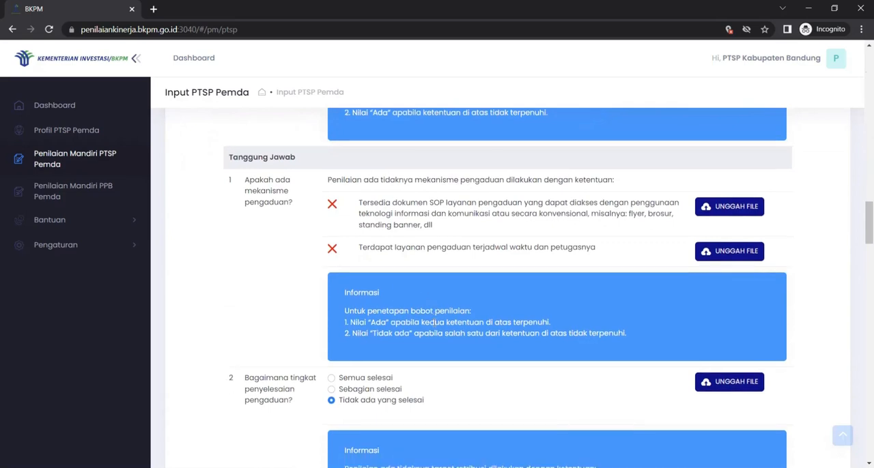
scroll(434, 322, "down", 5)
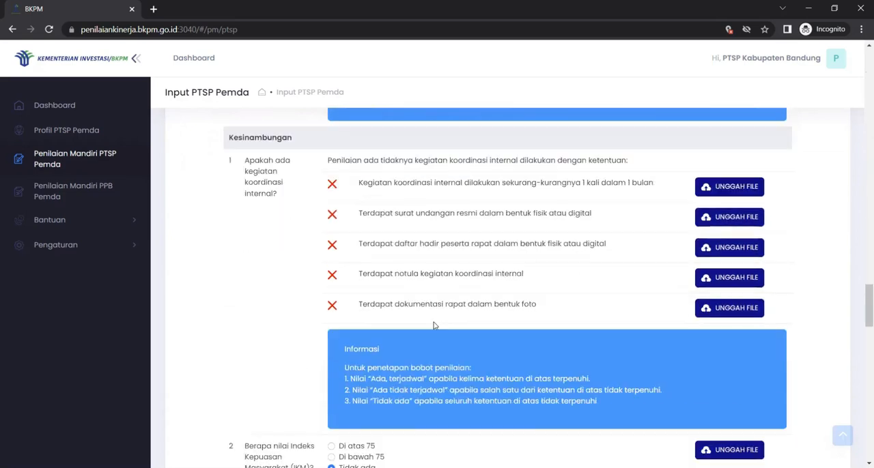
scroll(398, 332, "down", 15)
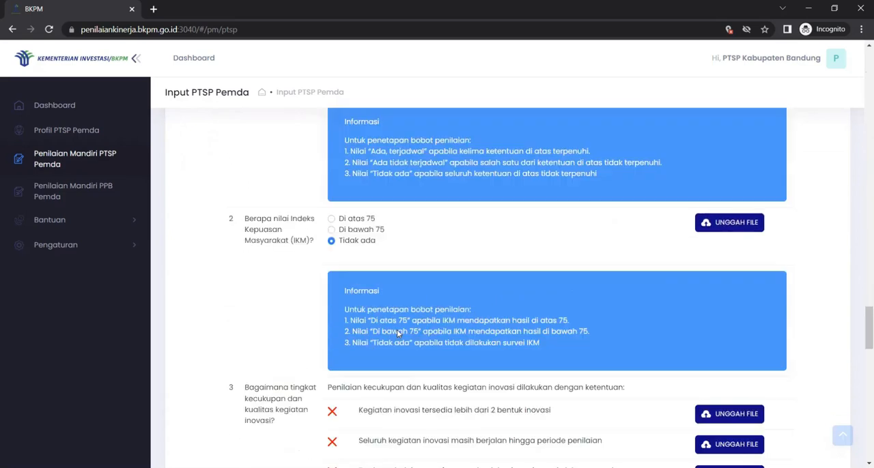
scroll(398, 335, "down", 1)
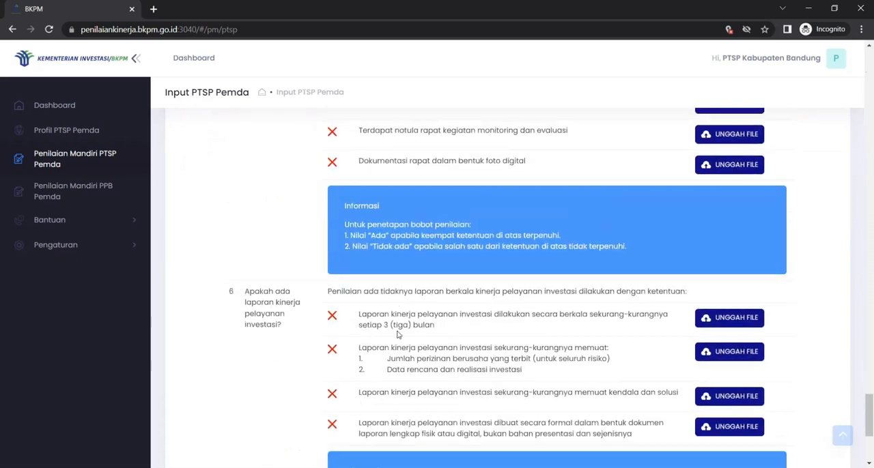
scroll(398, 335, "up", 15)
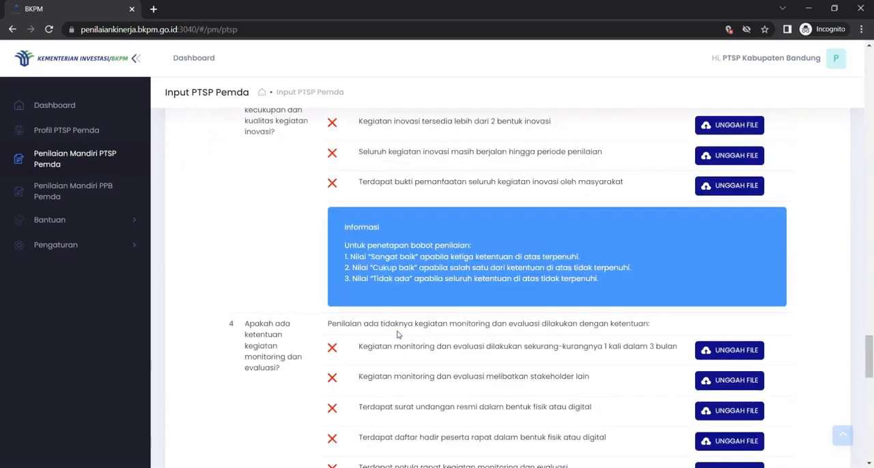
scroll(398, 334, "up", 15)
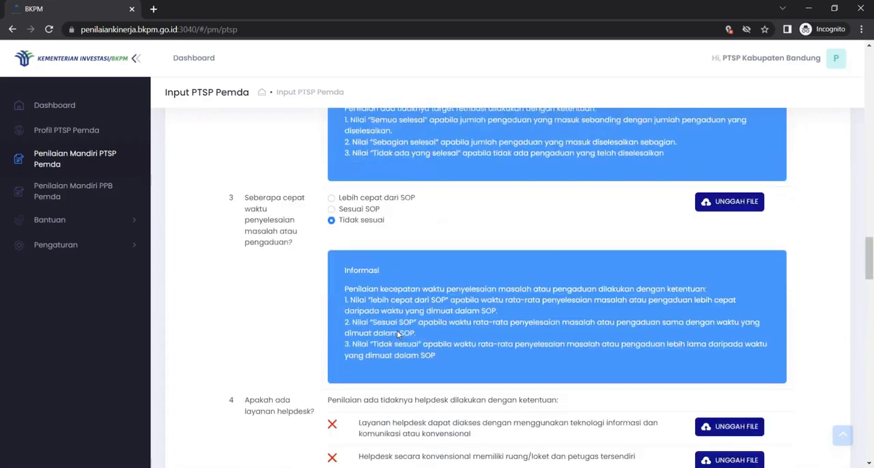
scroll(397, 331, "up", 15)
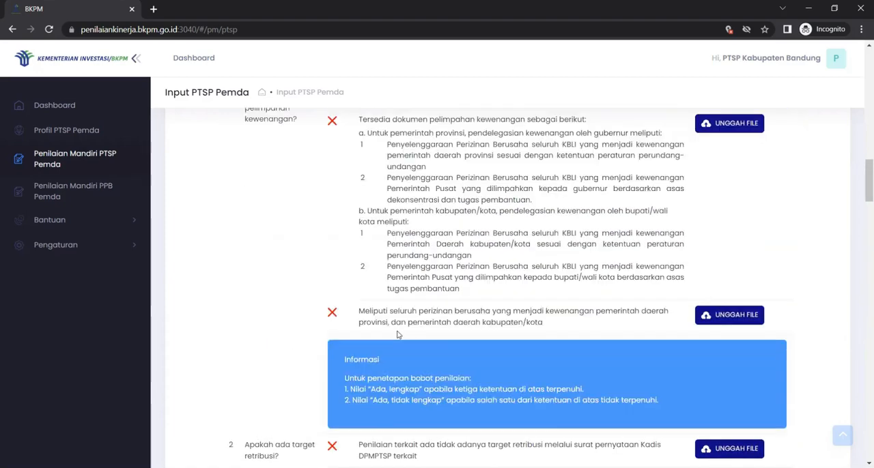
scroll(398, 334, "up", 15)
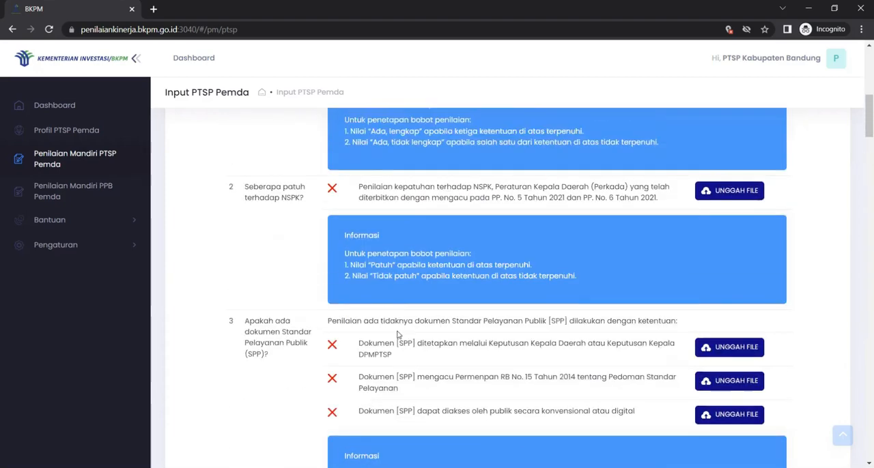
scroll(400, 334, "up", 2)
scroll(399, 333, "down", 1)
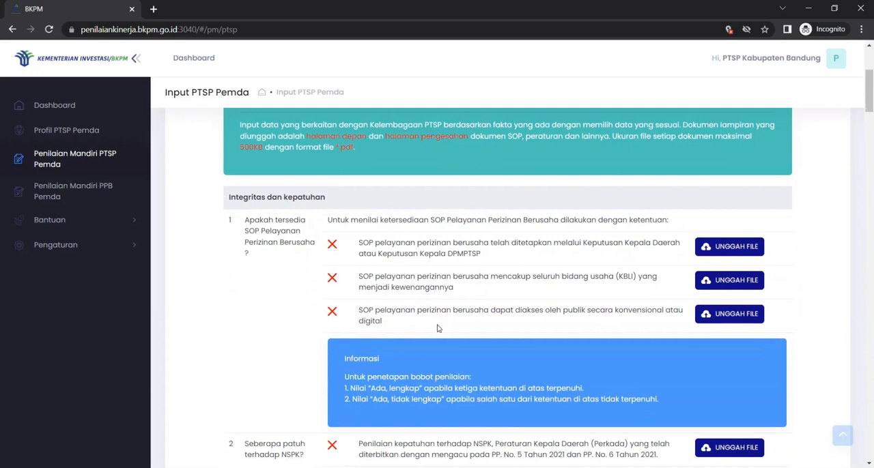
scroll(438, 325, "down", 1)
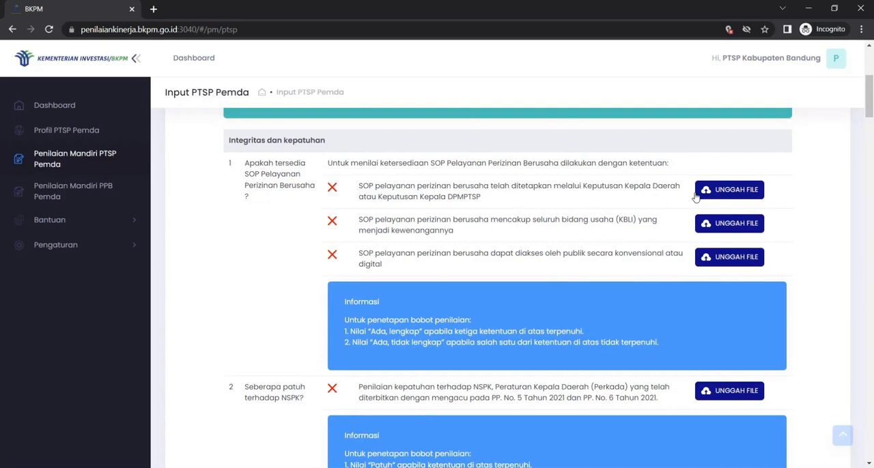
left_click(720, 200)
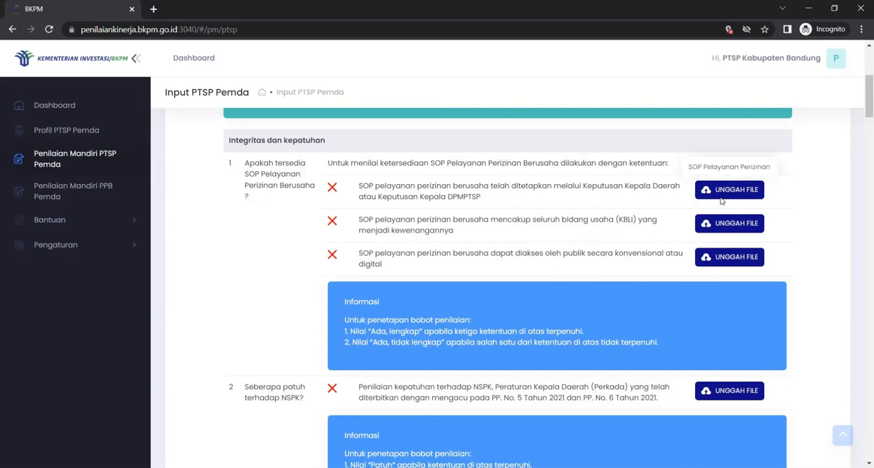
left_click(184, 204)
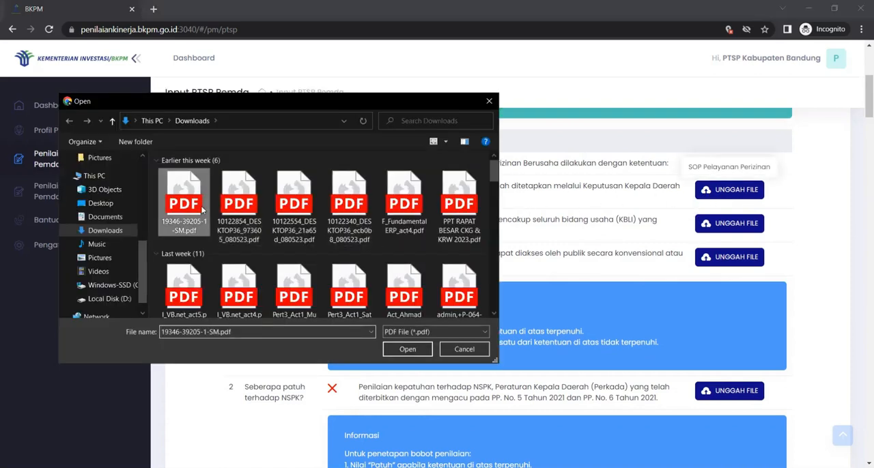
left_click(407, 349)
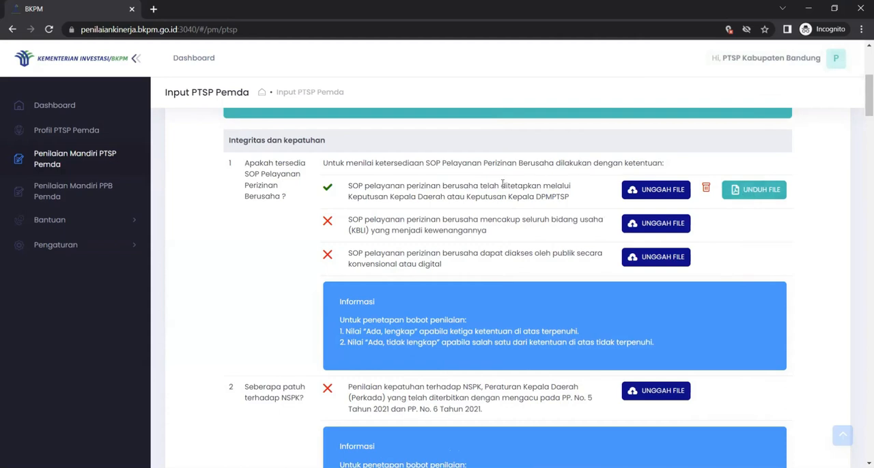
Delete the uploaded file from the first SOP Pelayanan Perizinan Berusaha requirement and confirm the deletion
left_click(706, 188)
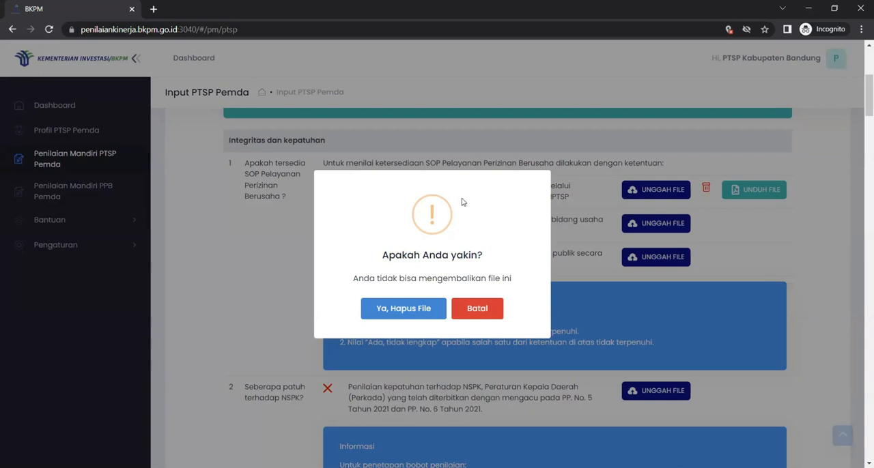
left_click(401, 311)
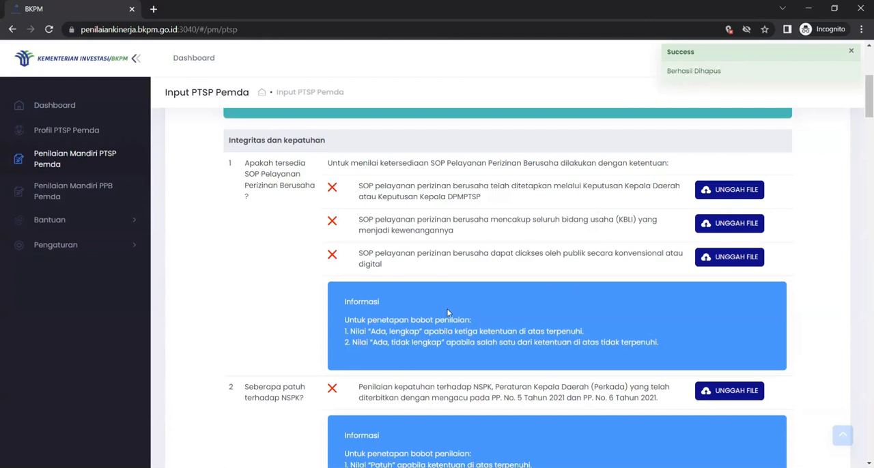
scroll(448, 313, "down", 1)
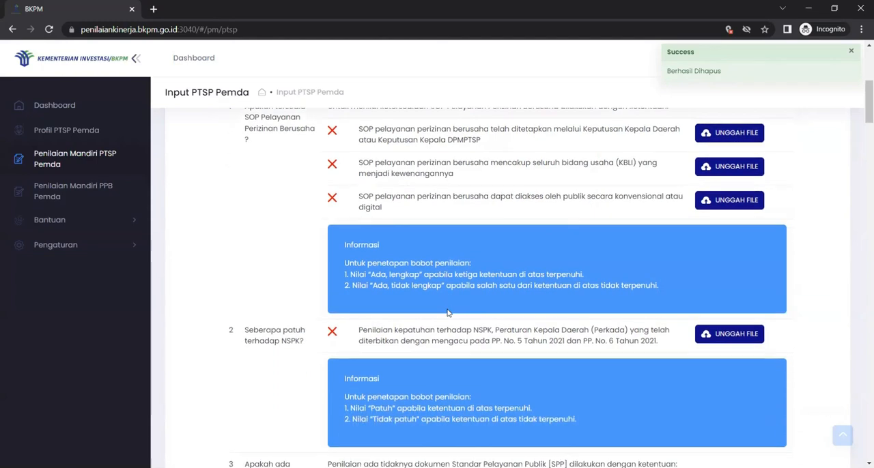
scroll(448, 311, "up", 1)
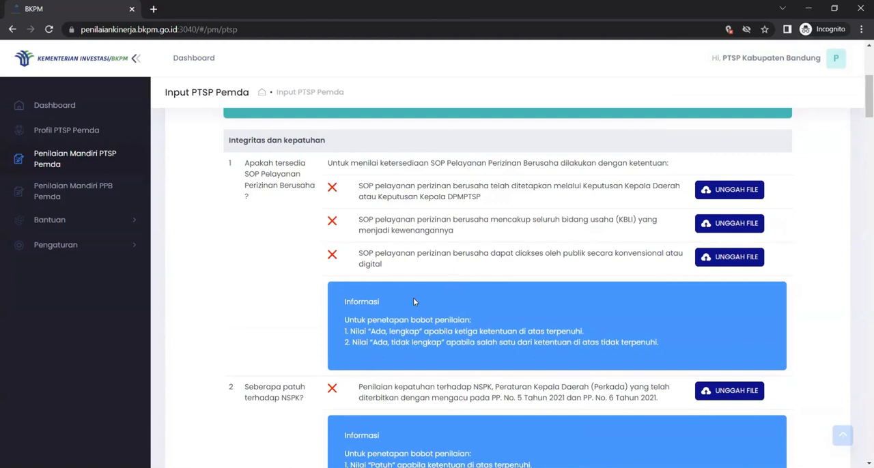
scroll(425, 317, "down", 10)
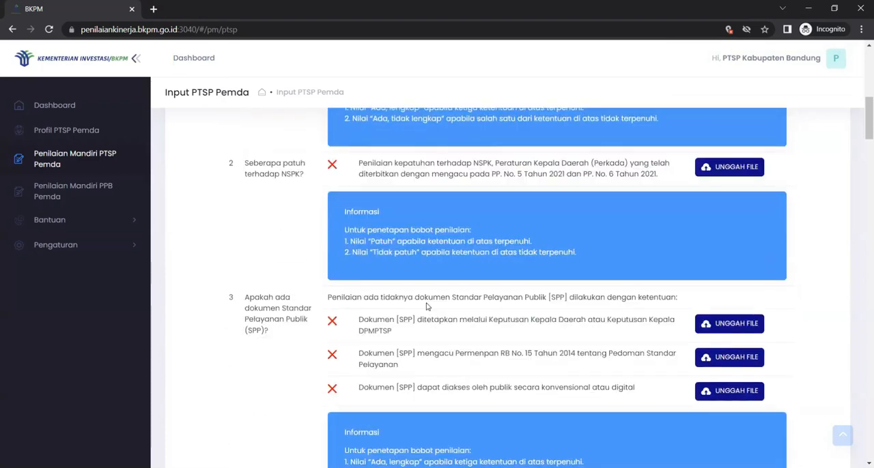
Under Tanggung Jawab, answer the question Bagaimana tingkat penyelesaian pengaduan with Semua selesai
scroll(426, 303, "down", 6)
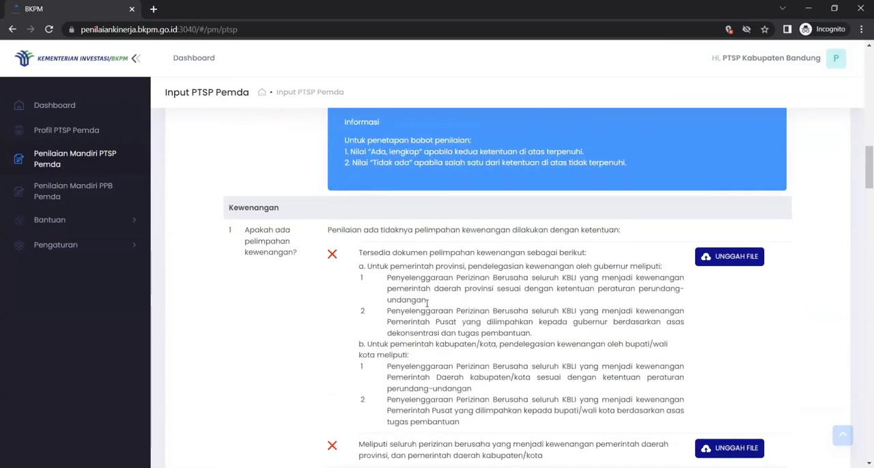
scroll(427, 303, "down", 8)
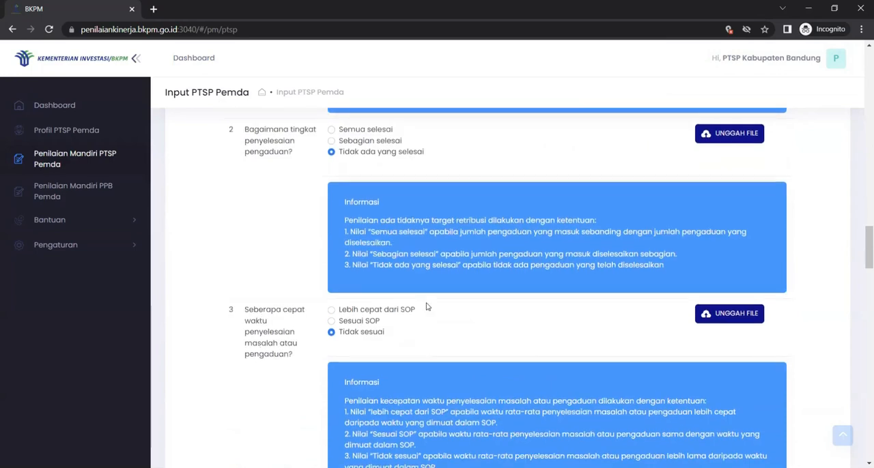
scroll(426, 306, "up", 2)
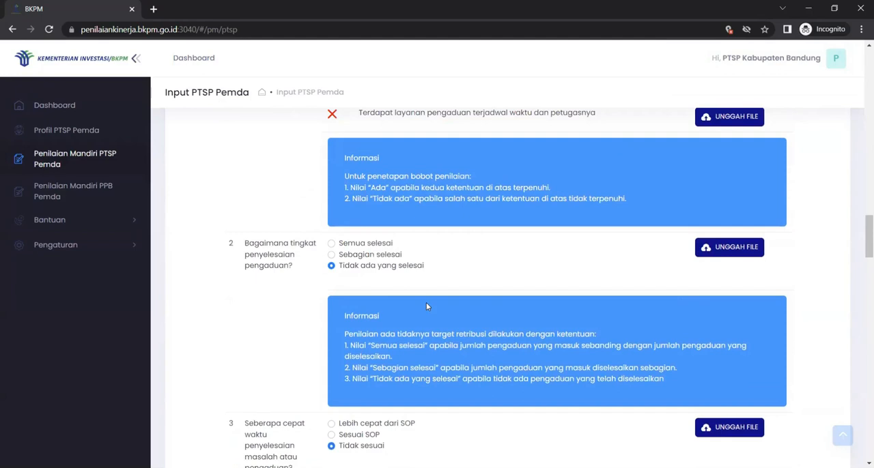
scroll(427, 307, "up", 4)
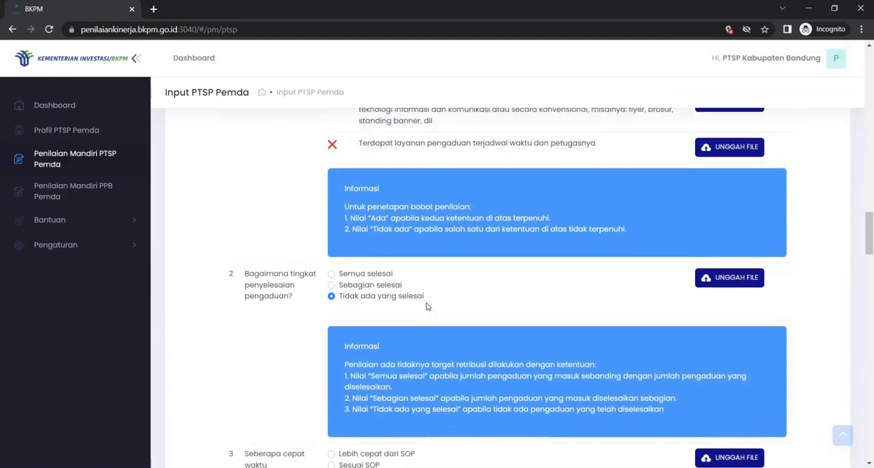
scroll(428, 304, "down", 2)
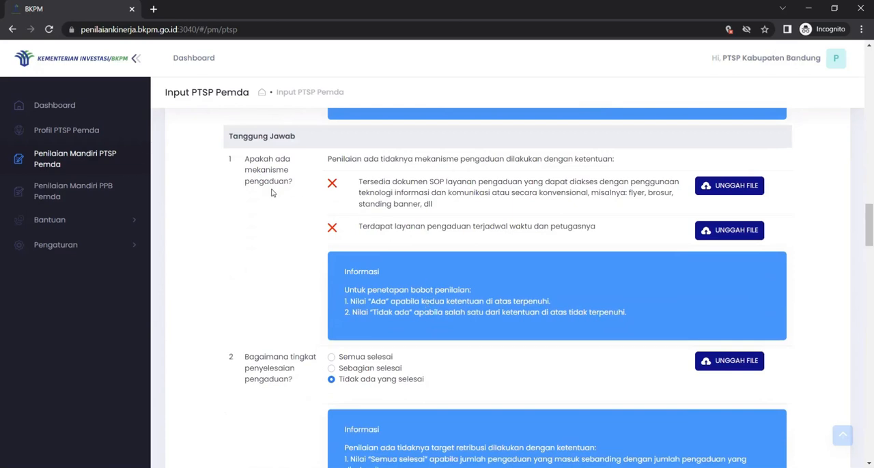
scroll(451, 396, "down", 2)
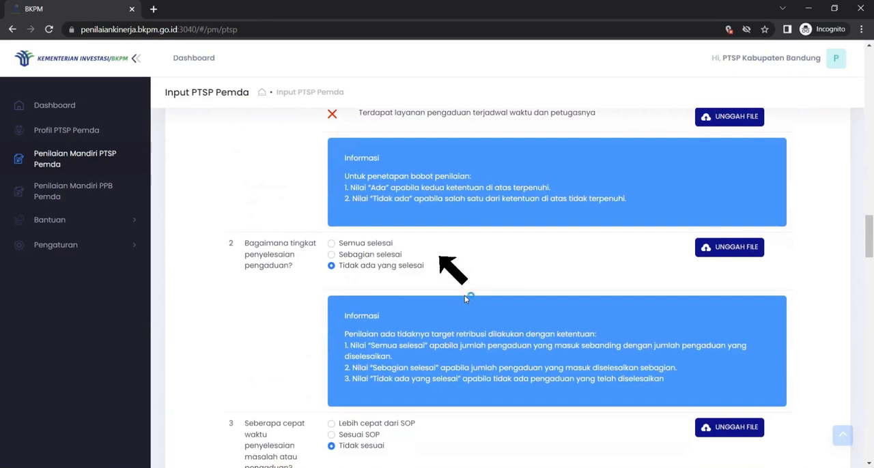
left_click(333, 245)
left_click(332, 251)
left_click(332, 244)
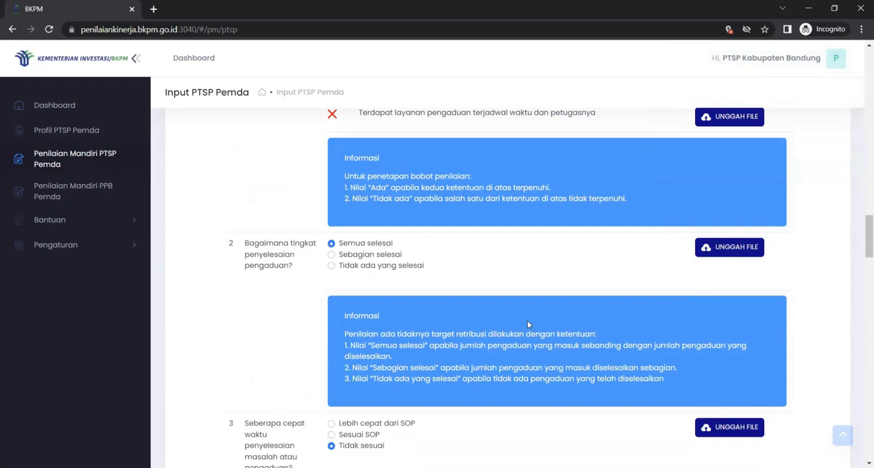
Save the Kelembagaan section from the end of its questions and proceed to the SDM section
scroll(527, 320, "down", 2)
scroll(527, 321, "down", 8)
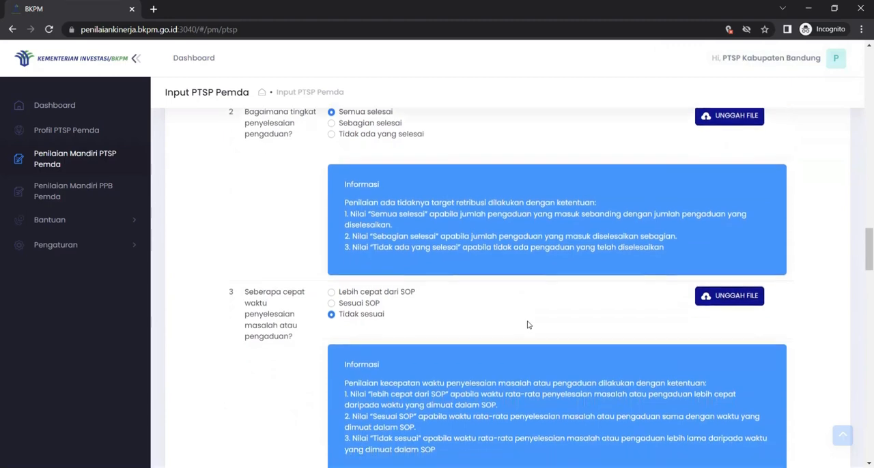
scroll(528, 325, "down", 10)
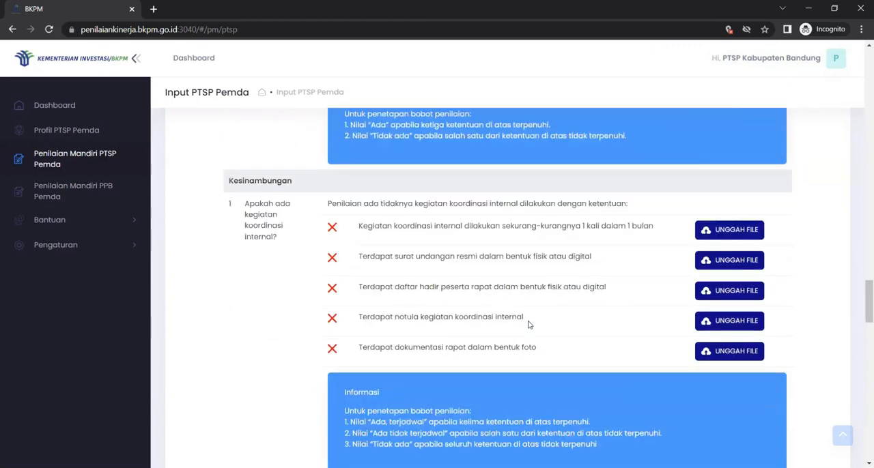
scroll(527, 325, "down", 10)
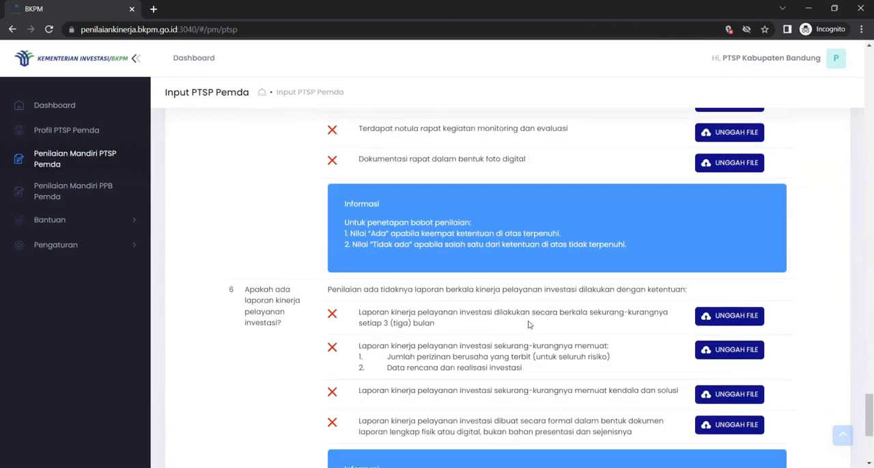
scroll(528, 324, "down", 5)
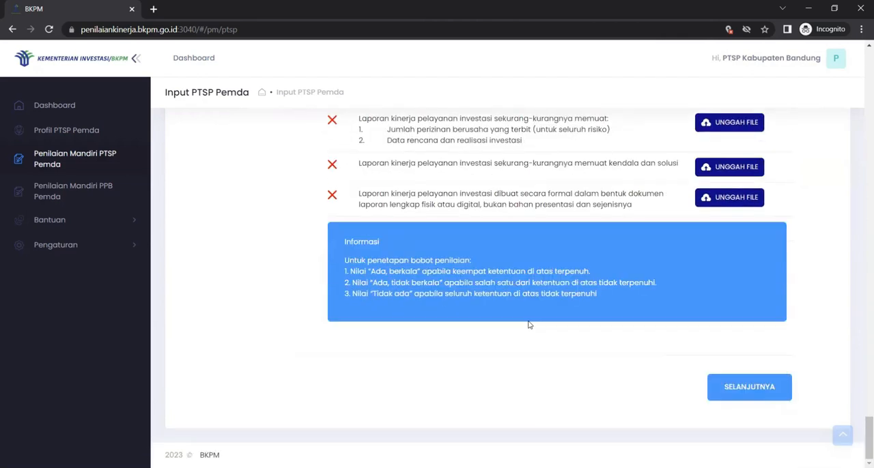
scroll(527, 325, "up", 2)
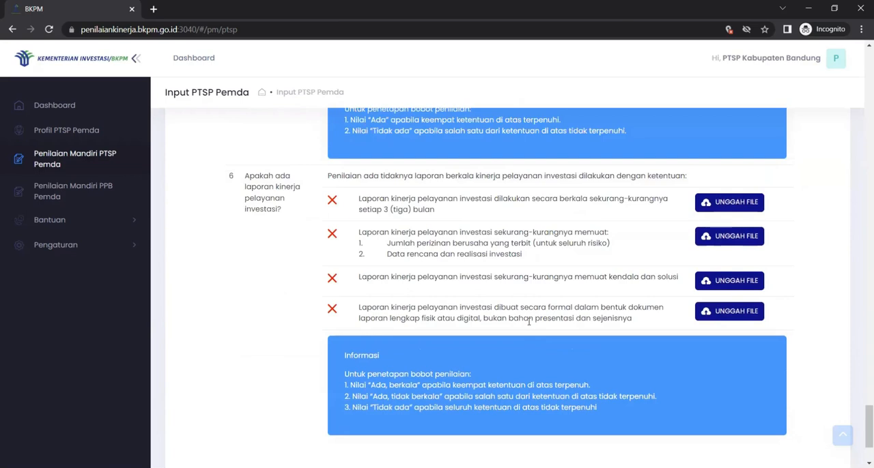
scroll(529, 322, "down", 2)
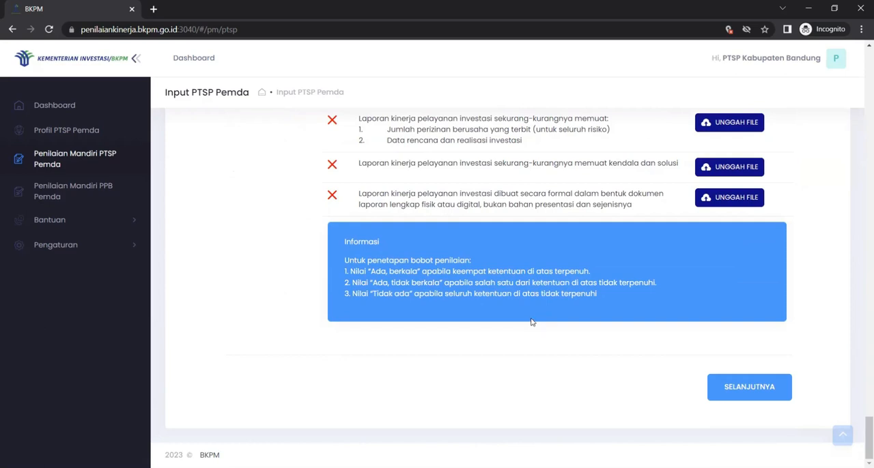
left_click(715, 394)
scroll(728, 385, "up", 6)
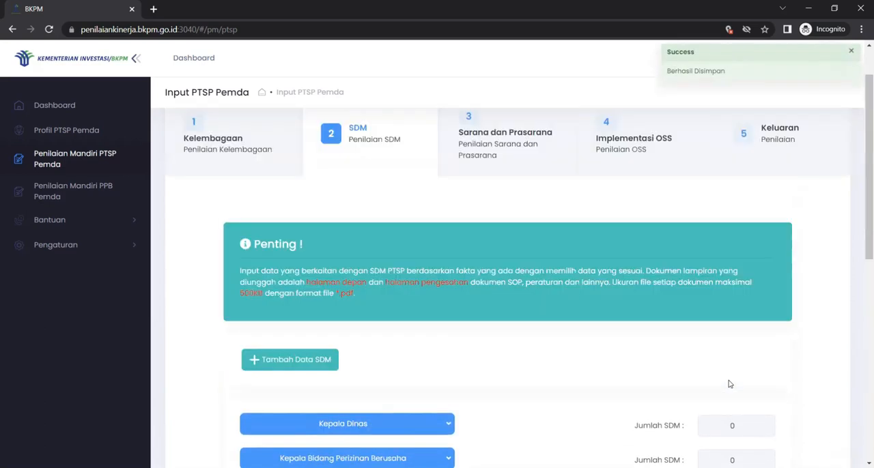
scroll(728, 384, "up", 1)
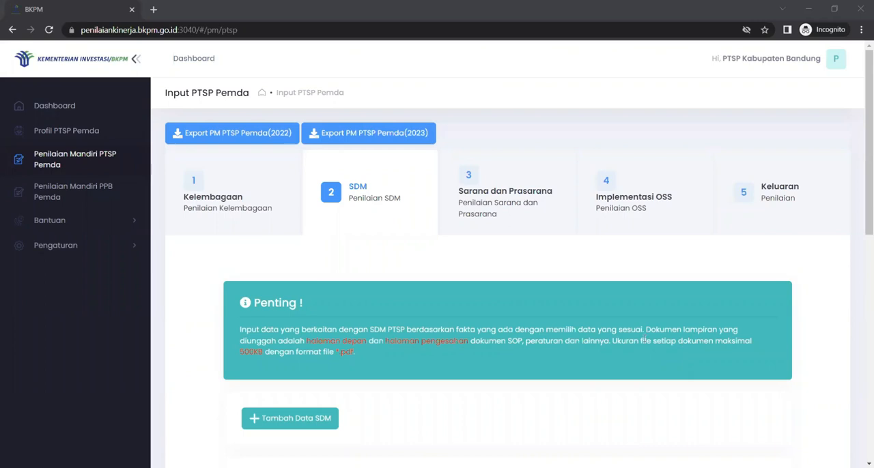
Start a new SDM entry and fill in the staff member's full name and NIP
scroll(564, 317, "down", 2)
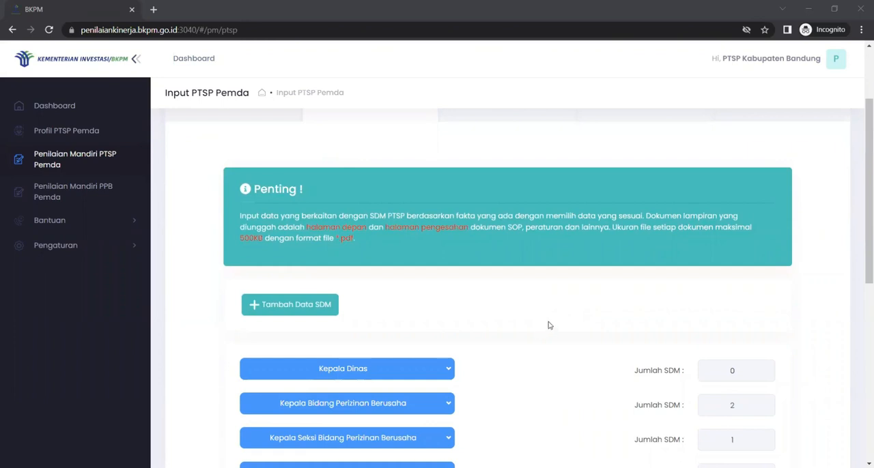
left_click(300, 307)
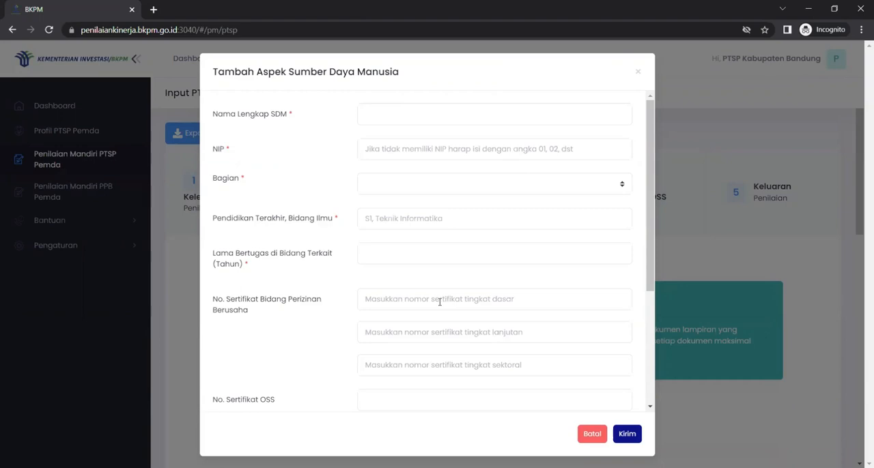
left_click(443, 116)
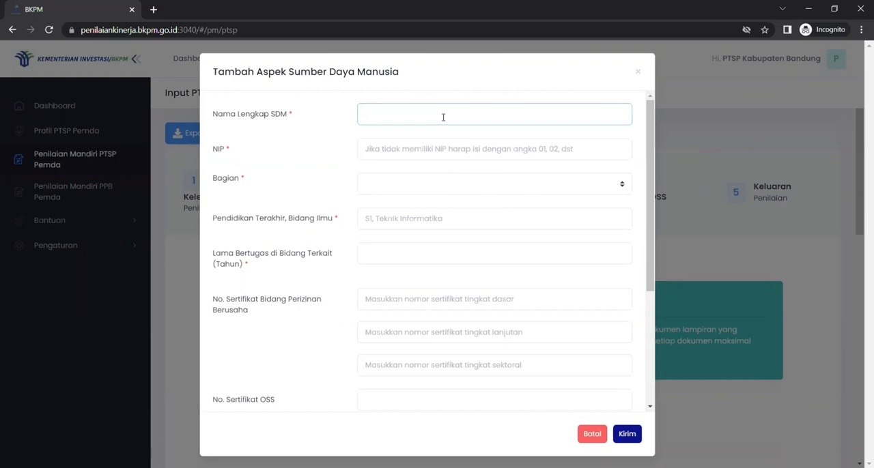
type("Danang")
key("Tab")
key("Tab")
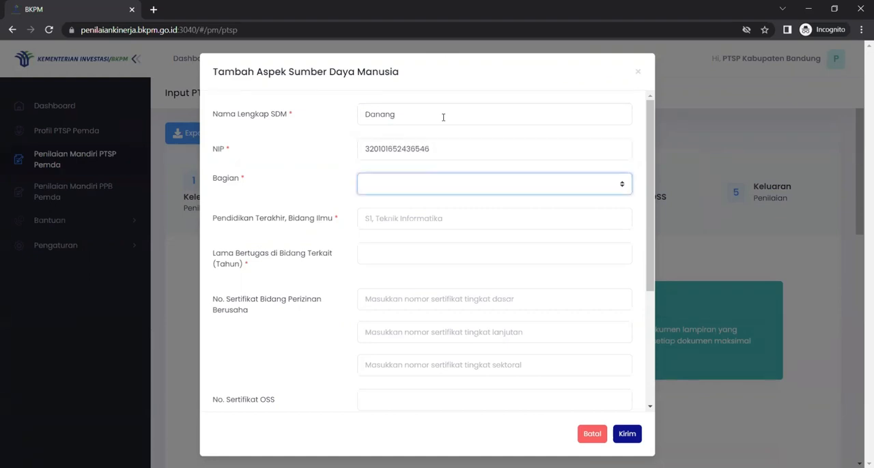
Set Bagian to Kepala Bidang Perizinan Berusaha, the education to S1, Teknik Informatika and the years of service to 4
left_click(442, 191)
left_click(448, 213)
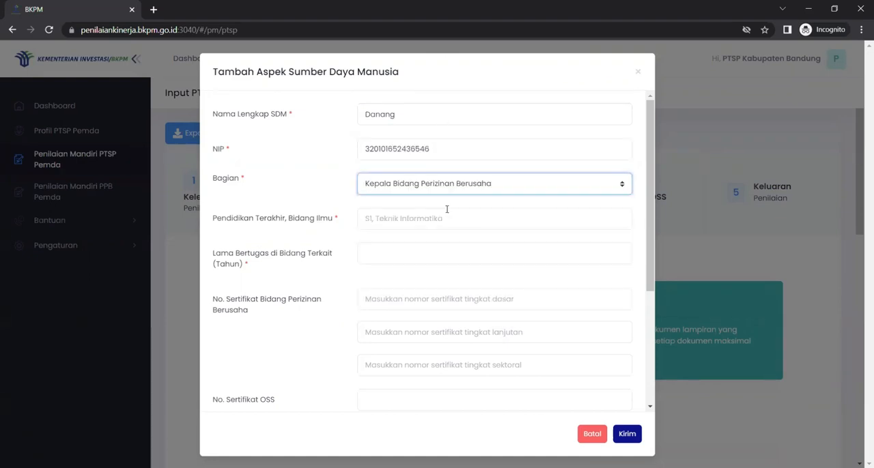
left_click(447, 209)
type("S")
key("BackSpace")
type("S1")
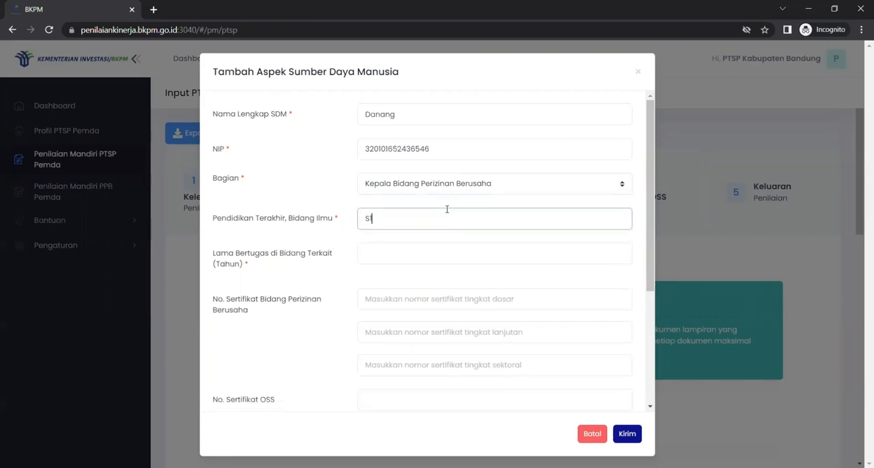
type(", Teknik Informatika")
key("Tab")
type("4")
key("Tab")
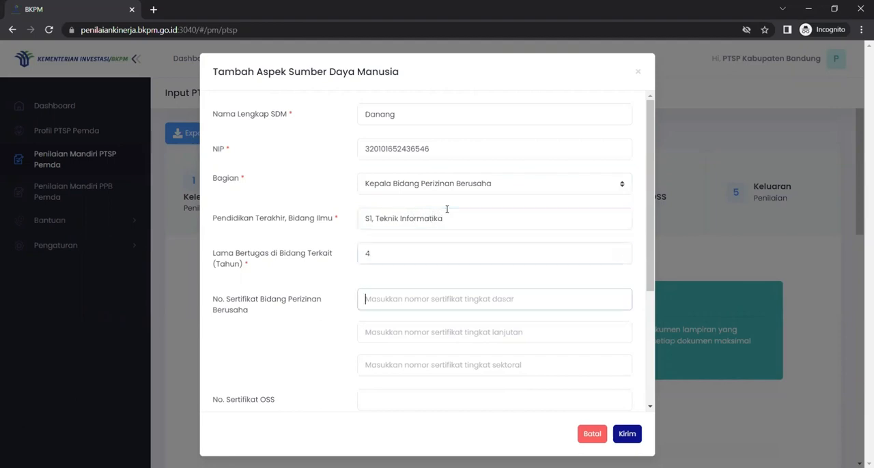
Fill in the basic, advanced and sectoral certificate numbers for Bidang Perizinan Berusaha
type("78565988")
key("Tab")
type("45465978")
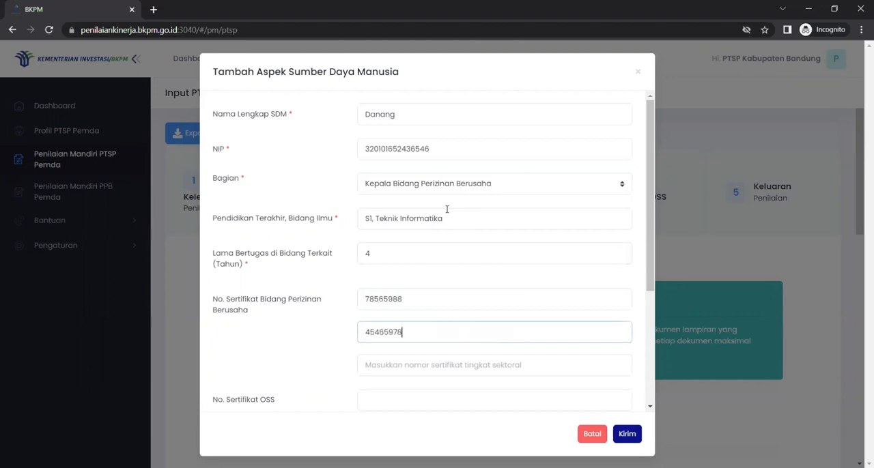
scroll(446, 209, "down", 2)
key("Tab")
type("4848784")
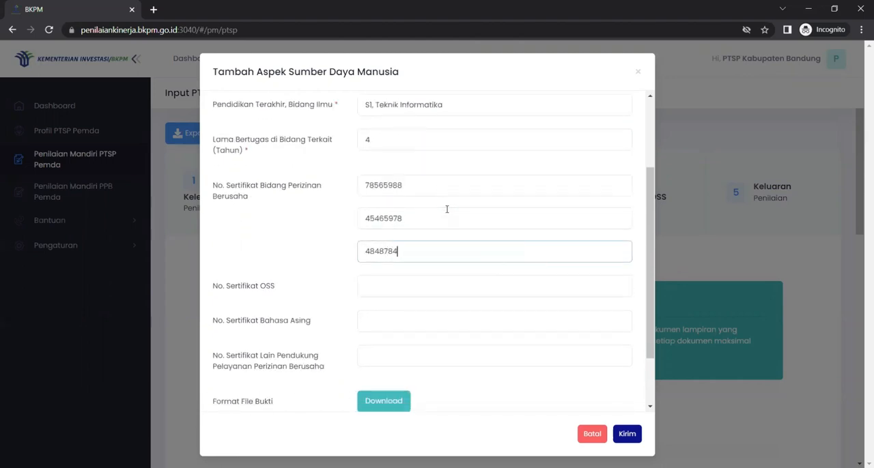
Enter the foreign language certificate number and the number of the other certificate supporting business licensing services
left_click(420, 321)
type("789")
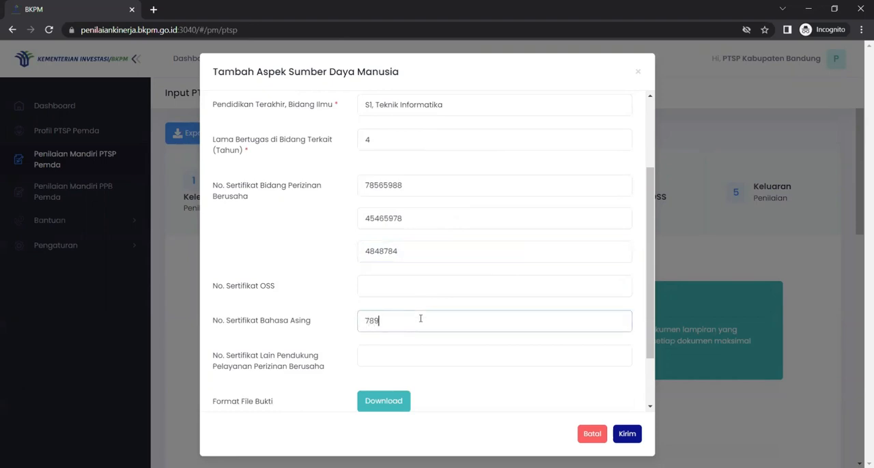
type("6548587")
left_click(413, 350)
type("78966426448")
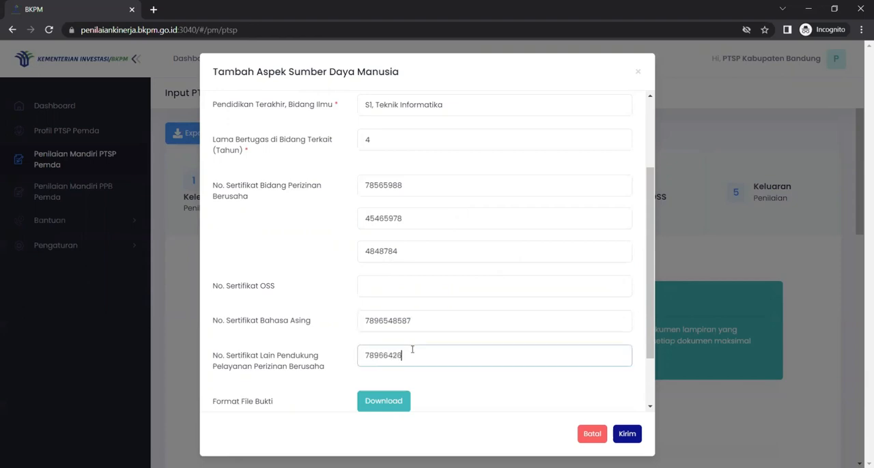
scroll(410, 349, "down", 2)
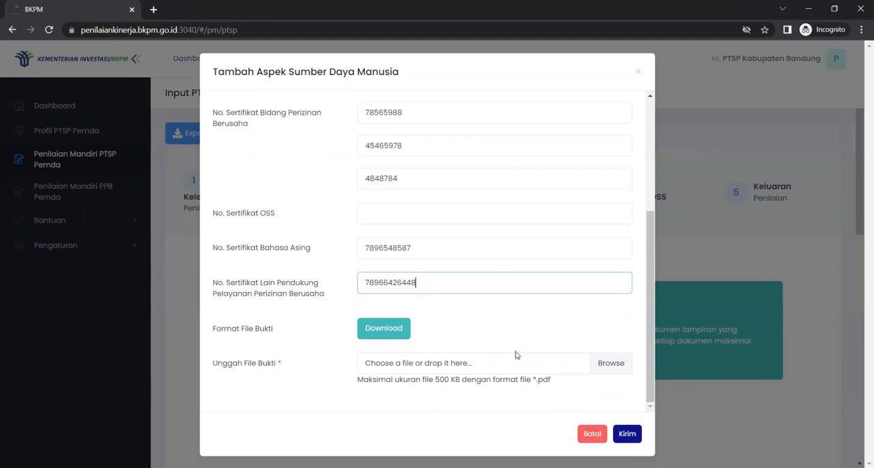
scroll(516, 353, "up", 3)
scroll(472, 363, "down", 3)
left_click(612, 364)
left_click(186, 208)
left_click(407, 350)
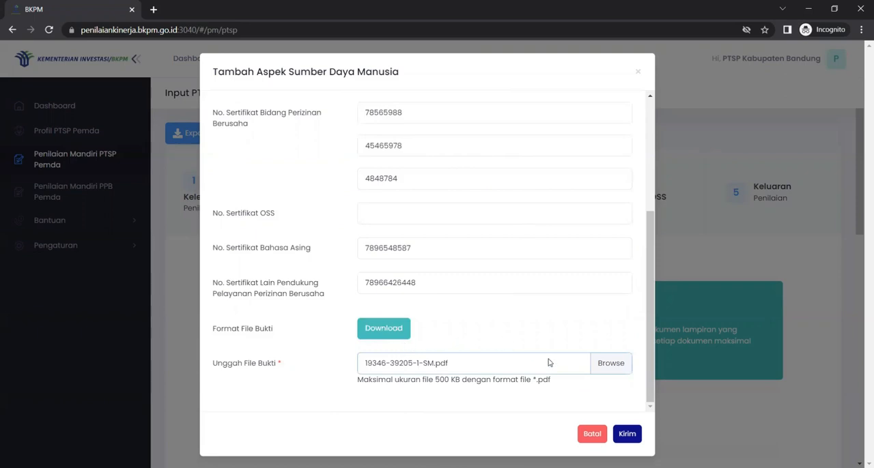
left_click(633, 439)
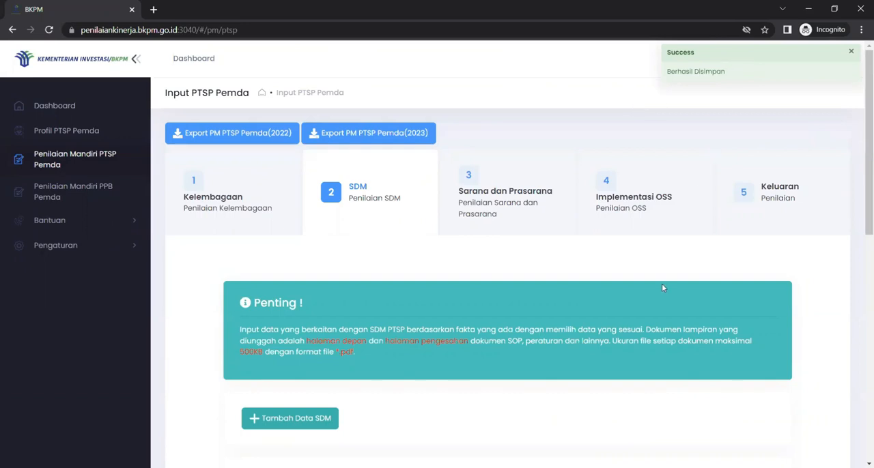
Edit the newly added staff member under Kepala Bidang Perizinan Berusaha, remove the last digit of the sectoral certificate number, and save
scroll(662, 286, "down", 3)
scroll(662, 290, "down", 3)
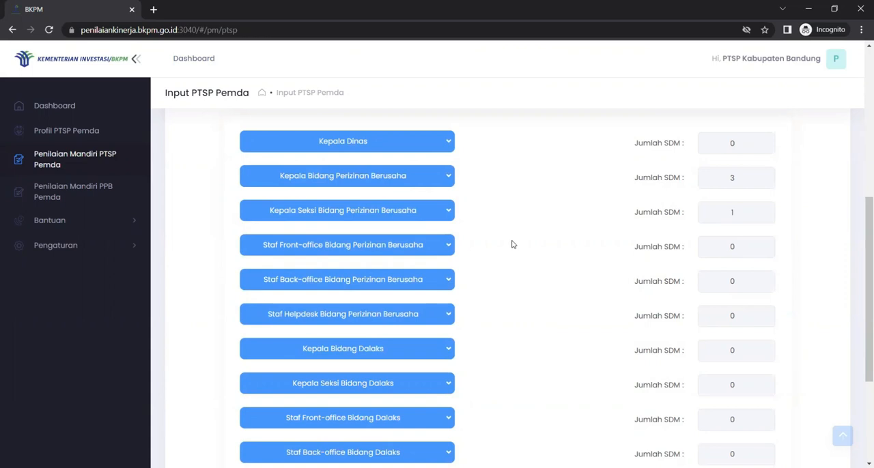
left_click(444, 177)
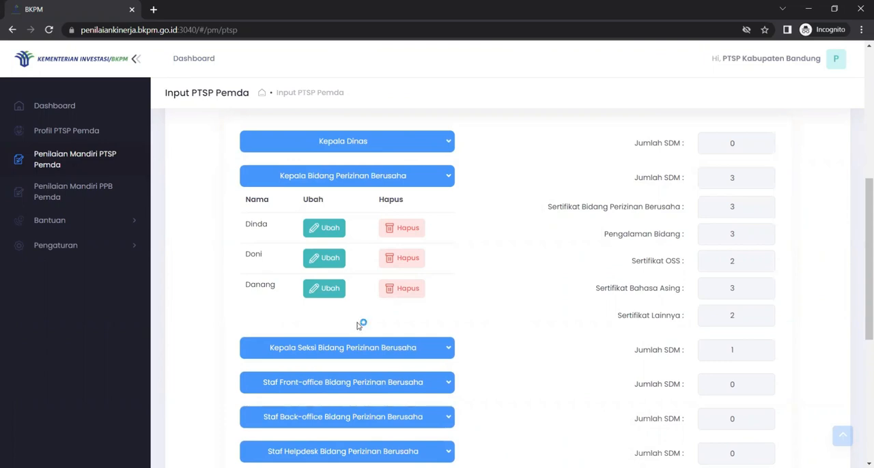
left_click(328, 293)
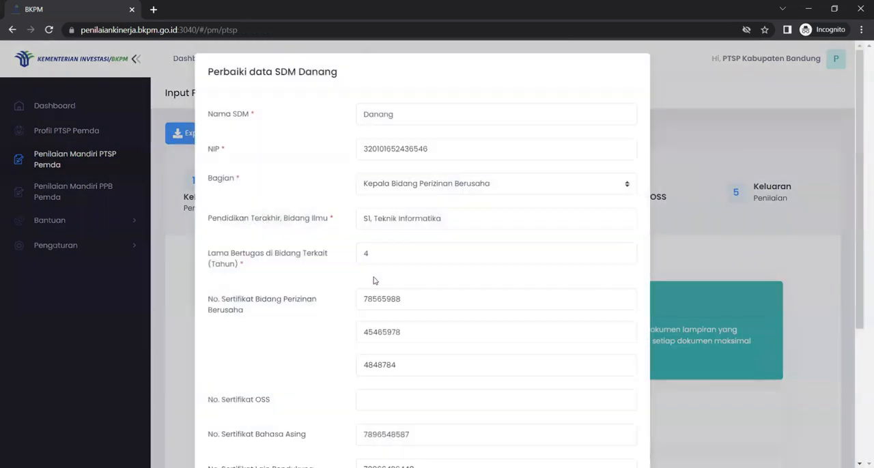
scroll(375, 281, "down", 3)
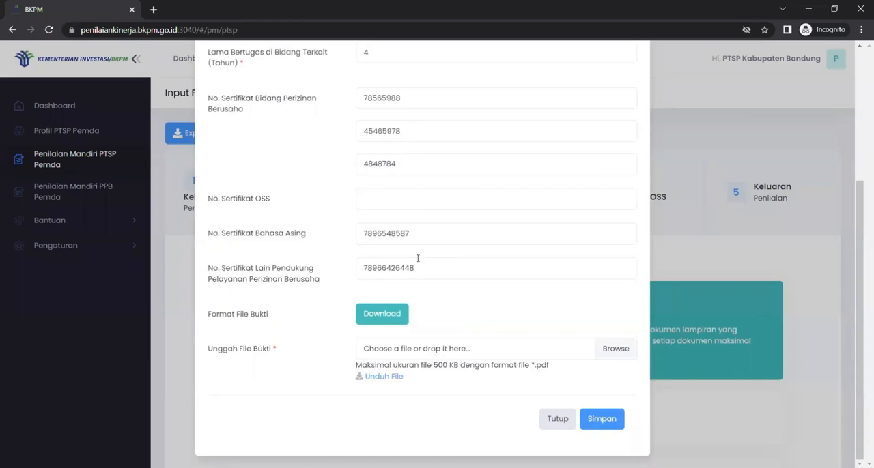
left_click(417, 164)
key("BackSpace")
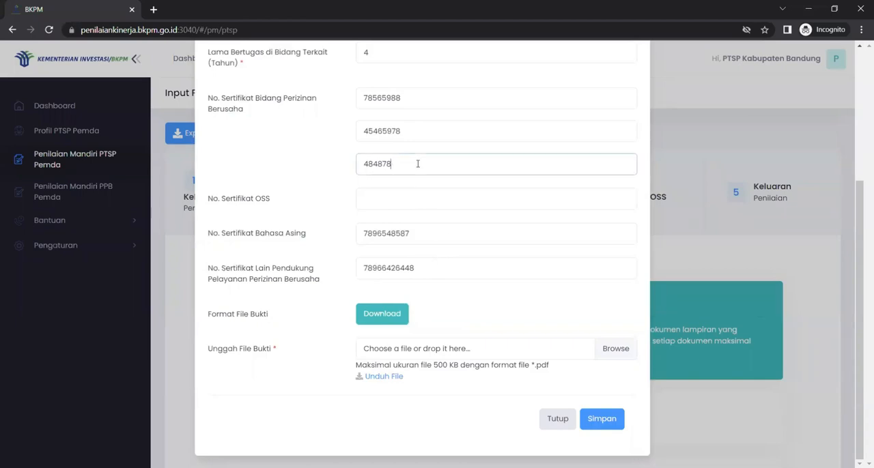
left_click(601, 419)
scroll(471, 321, "down", 4)
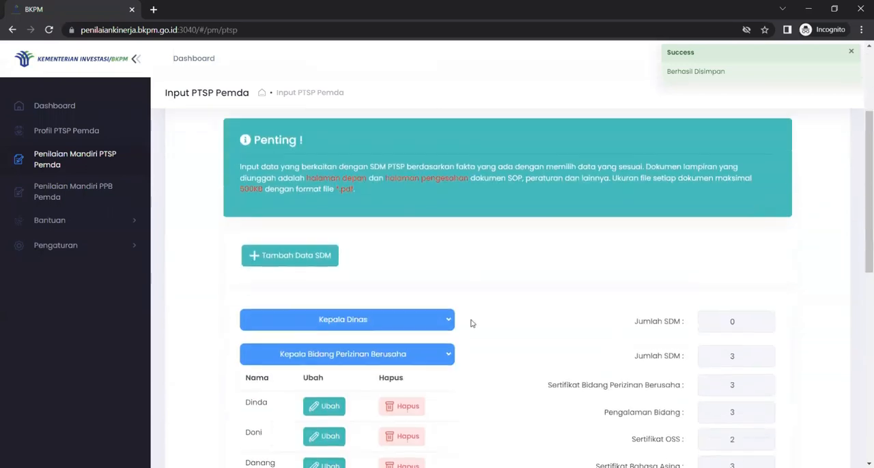
Delete the second staff member listed under Kepala Bidang Perizinan Berusaha, confirm the deletion, and check the category's SDM and certificate counts
scroll(470, 324, "down", 2)
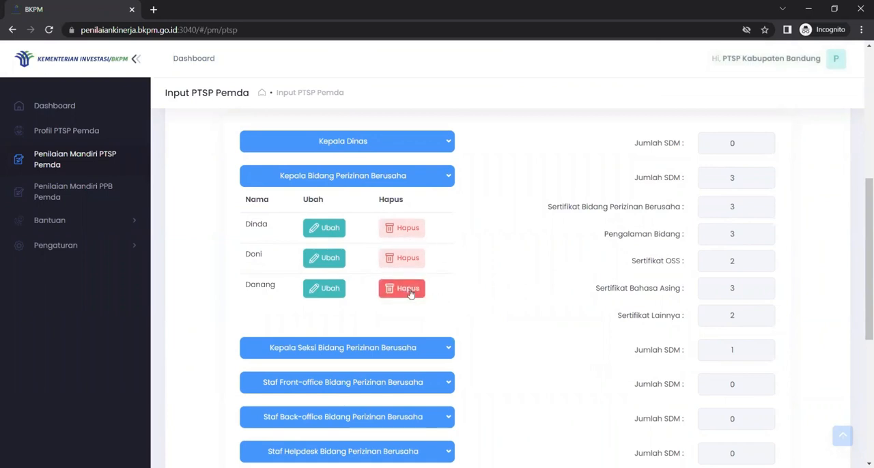
left_click(403, 258)
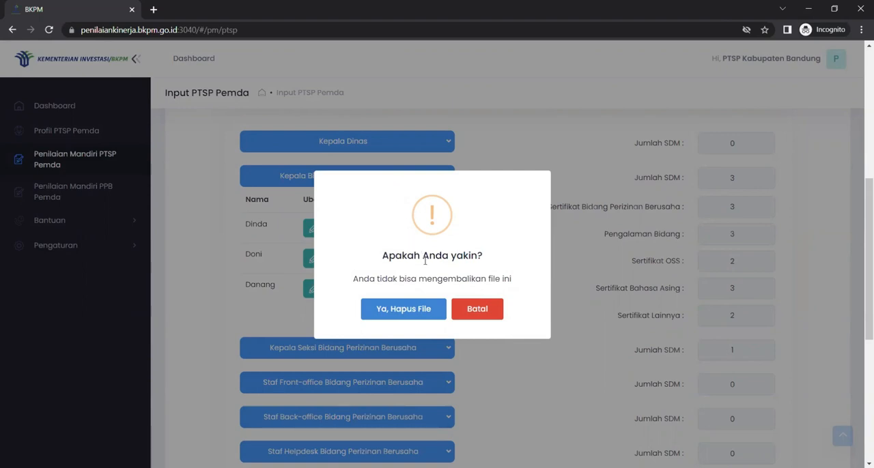
left_click(419, 318)
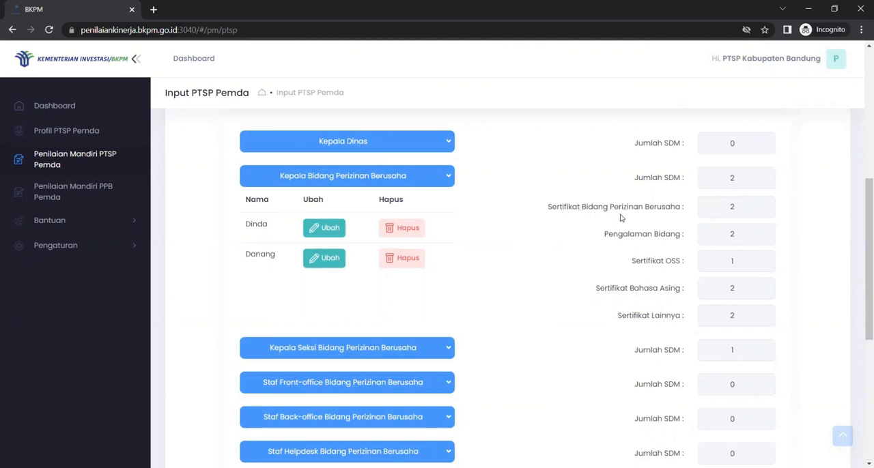
scroll(749, 250, "down", 1)
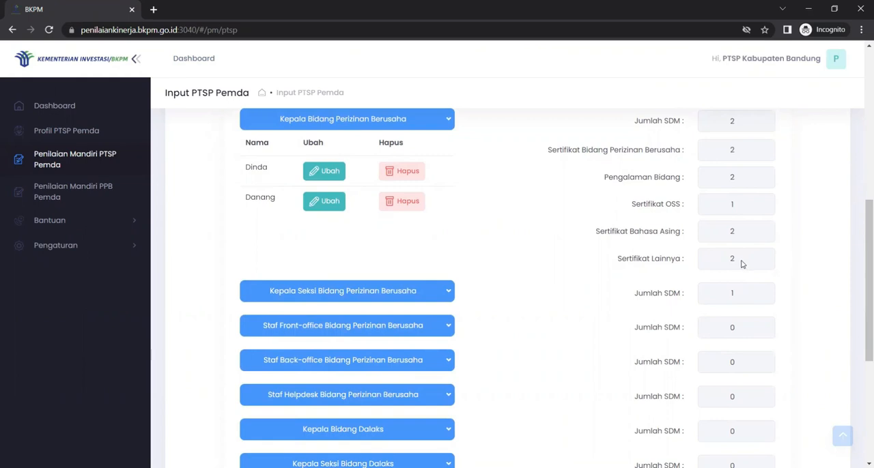
scroll(742, 264, "up", 2)
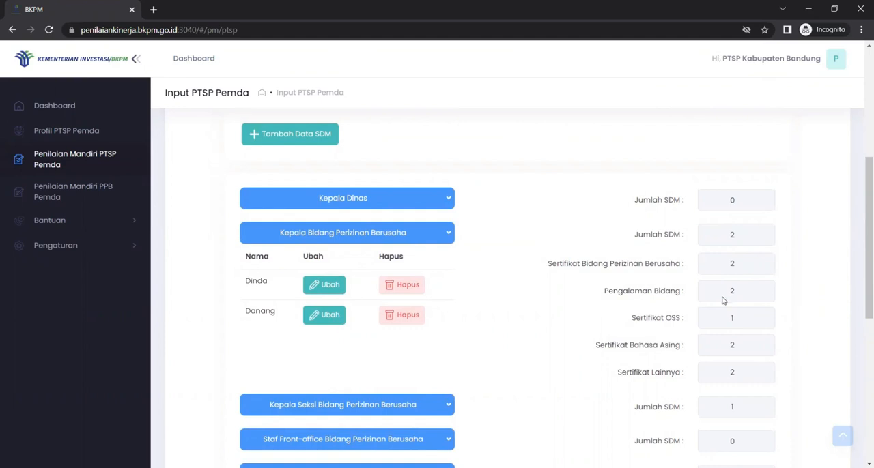
Collapse the Kepala Bidang Perizinan Berusaha list and continue to the Sarana dan Prasarana section
left_click(439, 235)
scroll(556, 326, "down", 3)
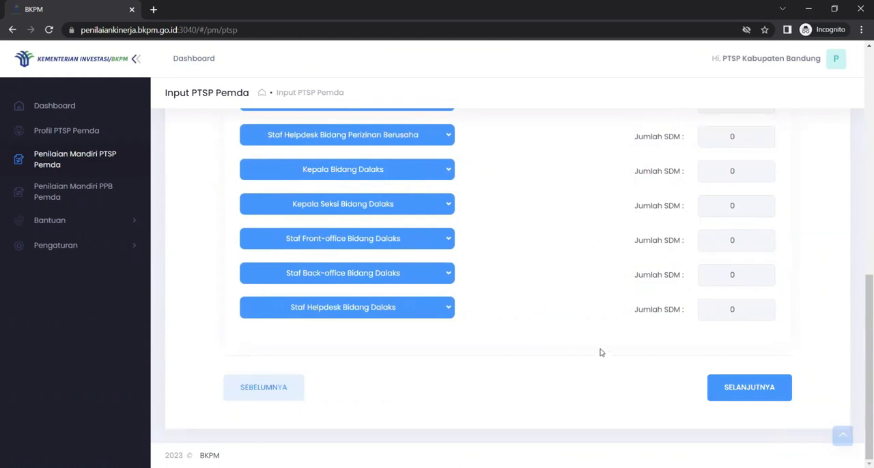
left_click(732, 391)
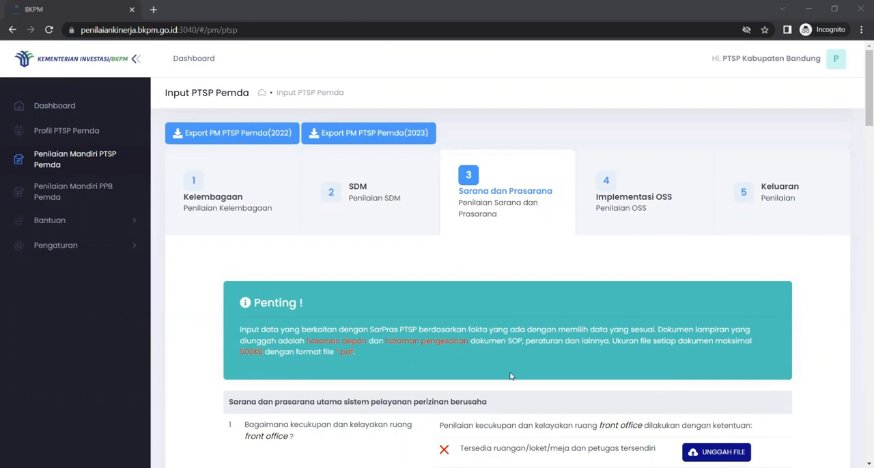
Look through the Sarana dan Prasarana questions for the main and supporting facilities and their evidence requirements
scroll(510, 376, "down", 2)
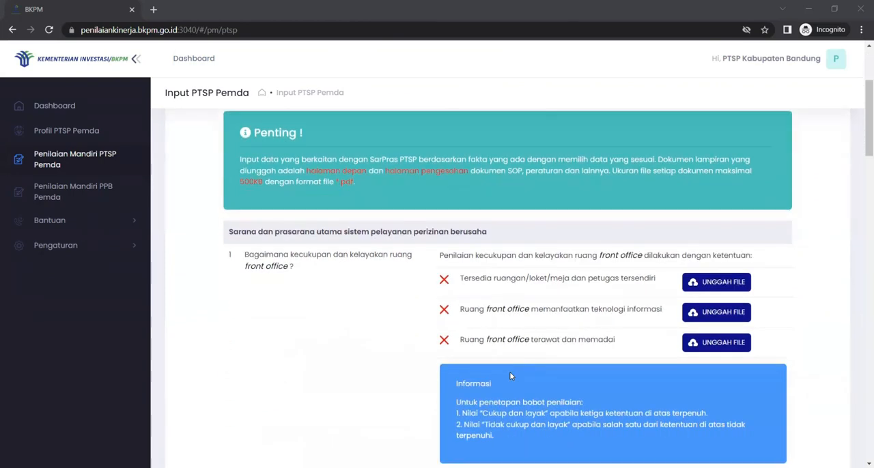
scroll(510, 377, "down", 1)
scroll(510, 376, "up", 3)
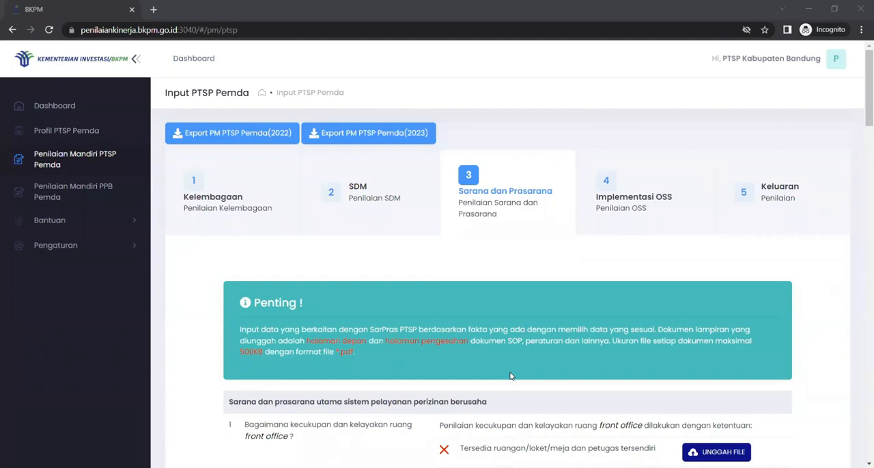
scroll(510, 376, "down", 2)
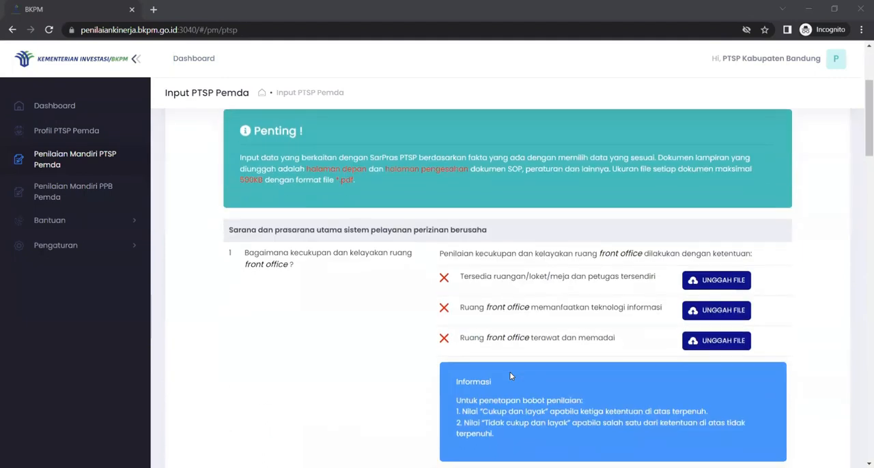
scroll(510, 376, "down", 1)
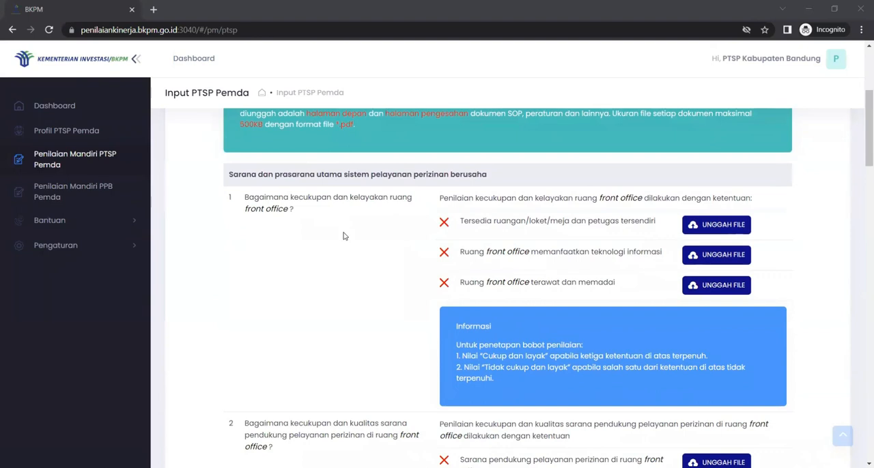
scroll(345, 233, "down", 15)
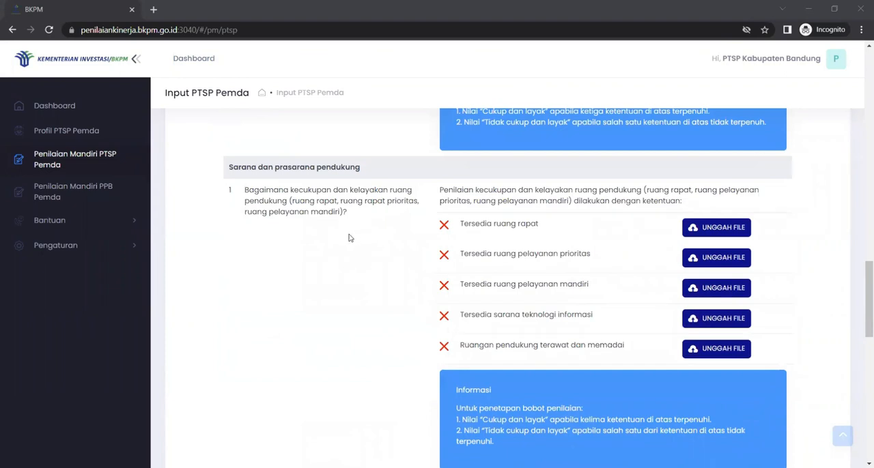
scroll(349, 252, "down", 2)
scroll(349, 251, "up", 15)
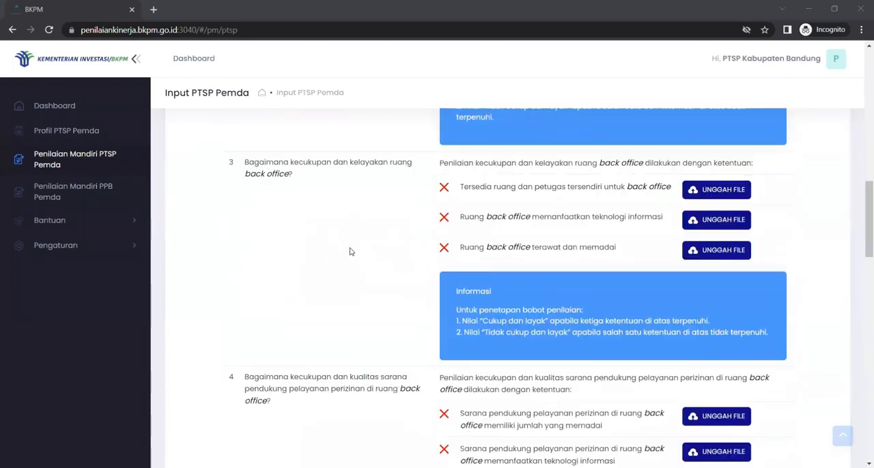
scroll(349, 252, "up", 3)
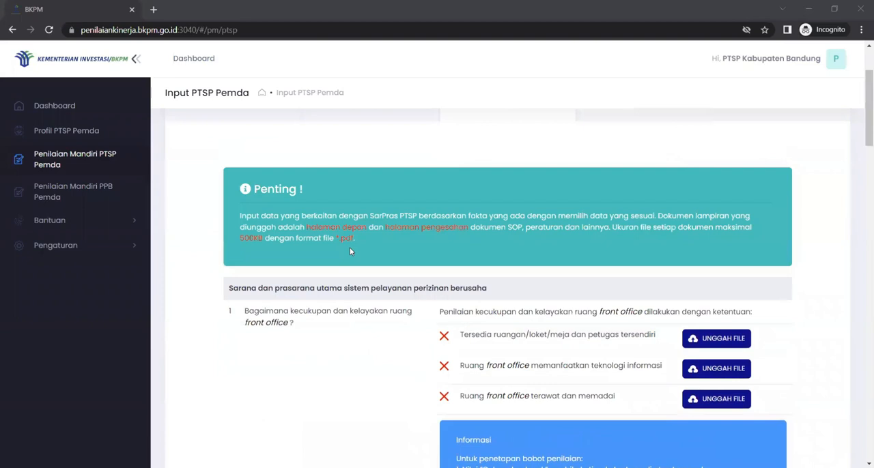
scroll(349, 251, "down", 3)
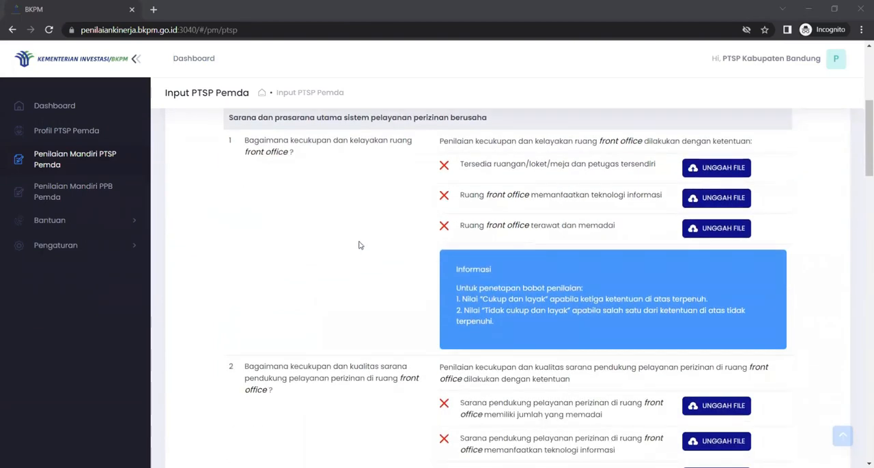
scroll(360, 245, "up", 1)
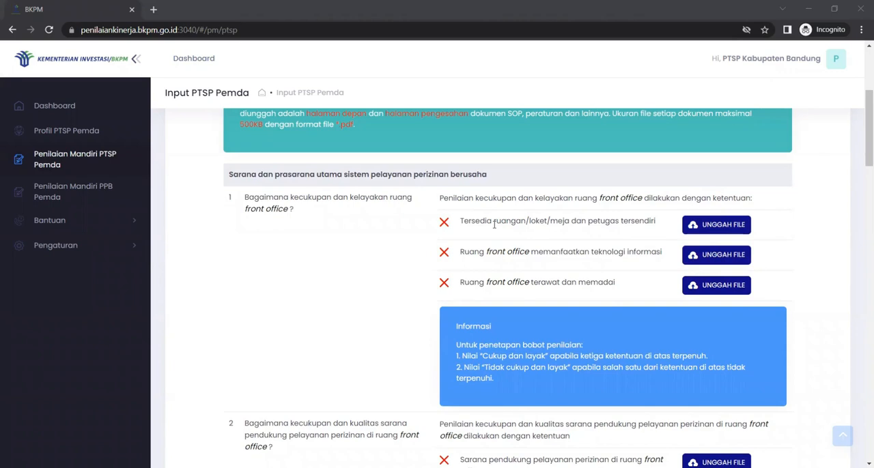
left_click(722, 228)
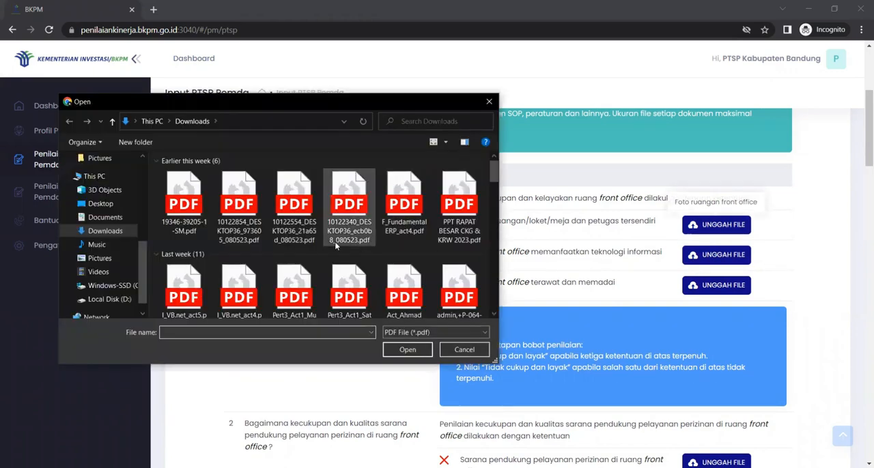
left_click(188, 212)
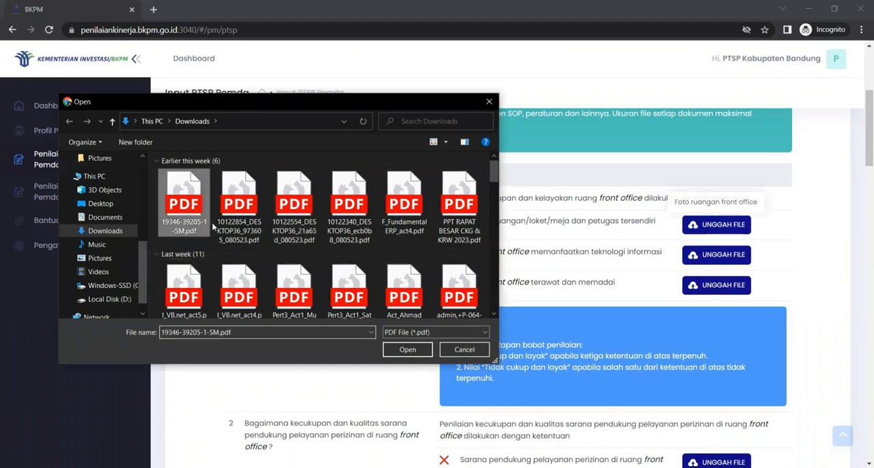
left_click(404, 348)
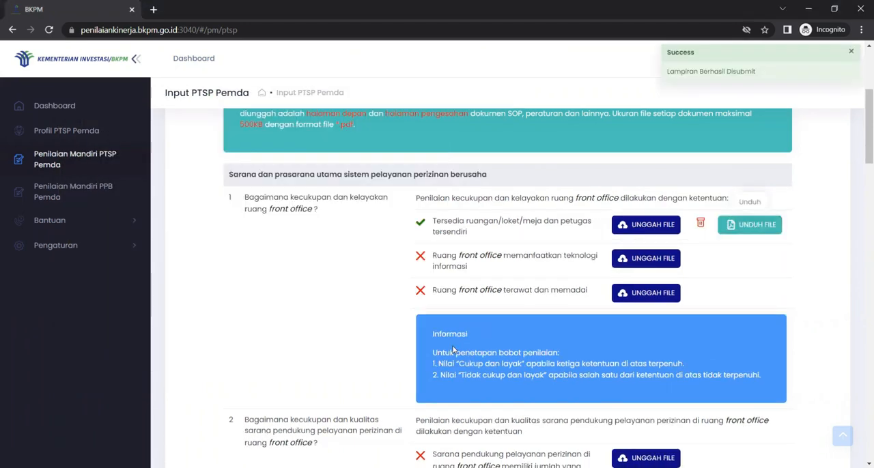
Examine the remaining Sarana dan Prasarana criteria, from the front office and back office to the supporting rooms and information facilities
scroll(453, 347, "up", 1)
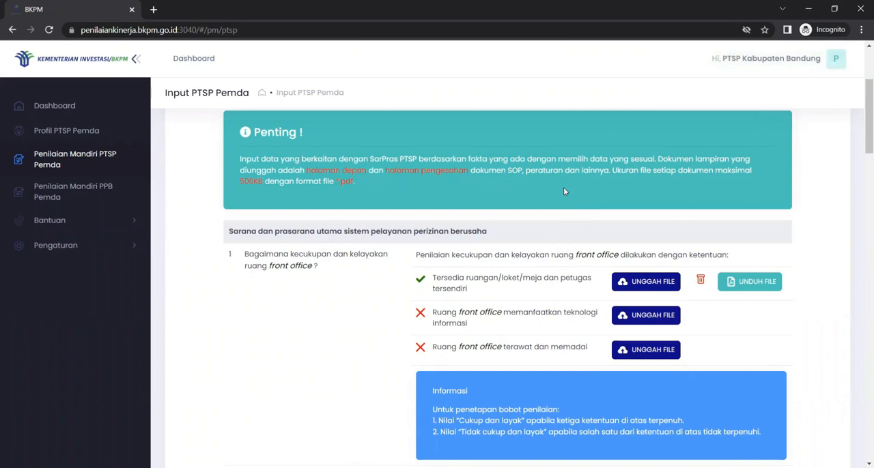
scroll(564, 191, "down", 1)
scroll(572, 188, "up", 1)
scroll(504, 287, "down", 2)
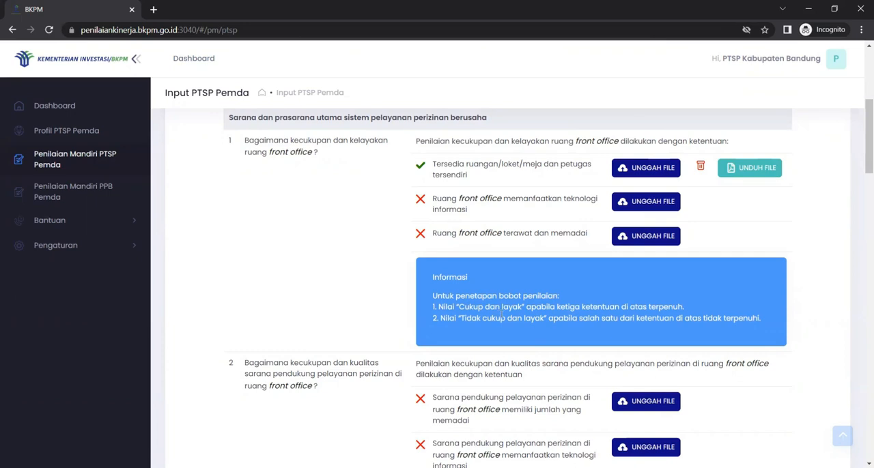
scroll(505, 312, "down", 6)
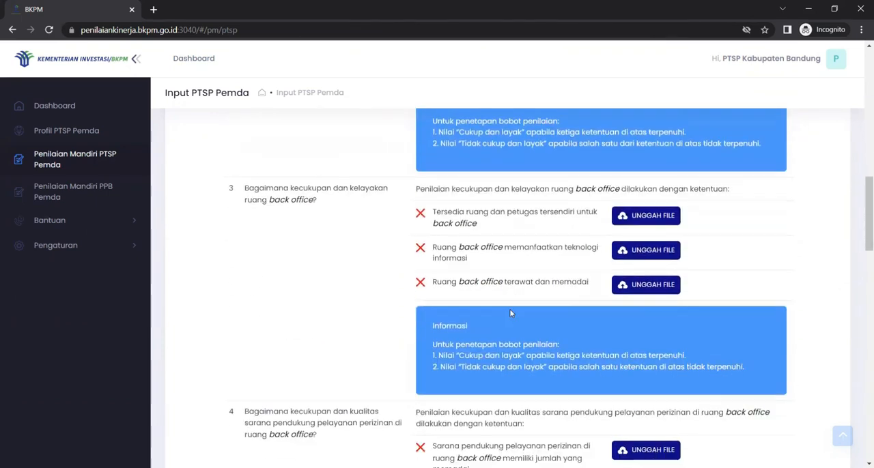
scroll(510, 312, "down", 8)
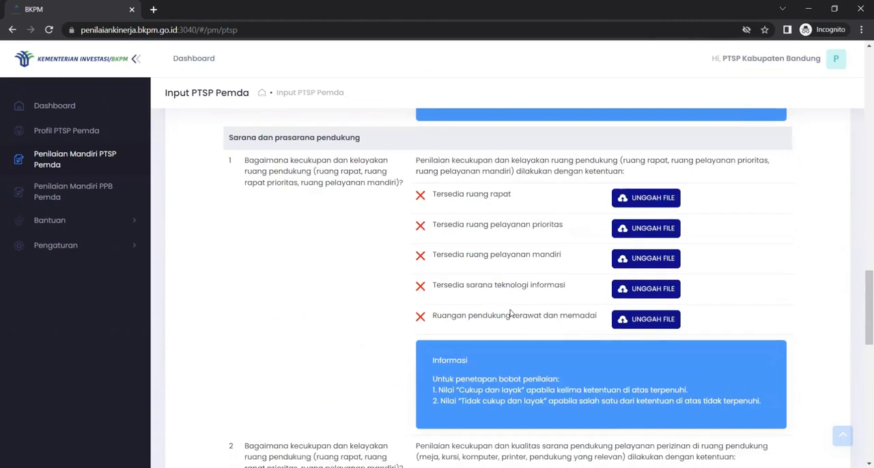
scroll(510, 313, "down", 10)
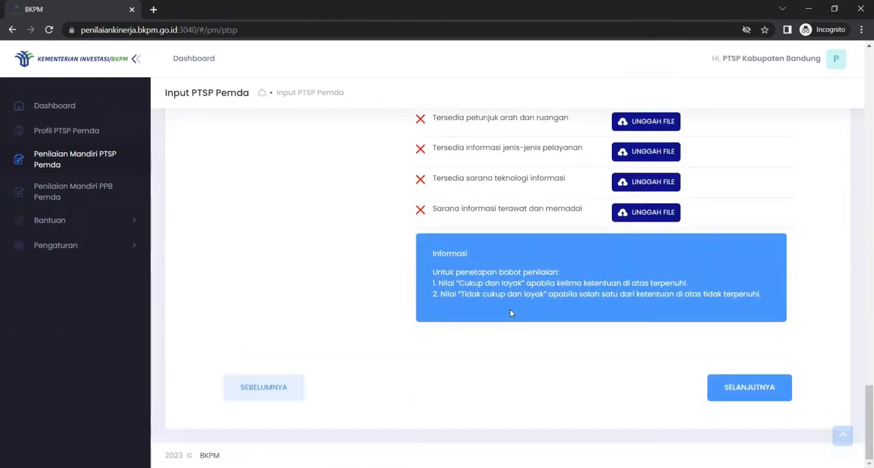
scroll(510, 313, "up", 2)
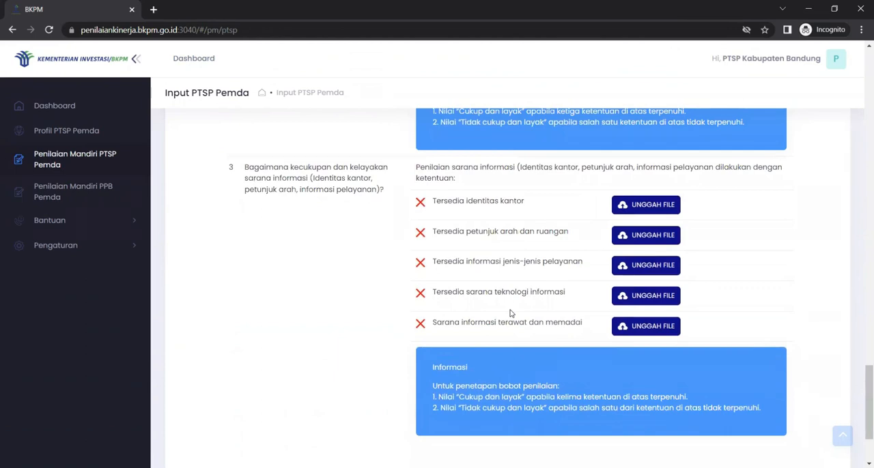
scroll(509, 313, "down", 2)
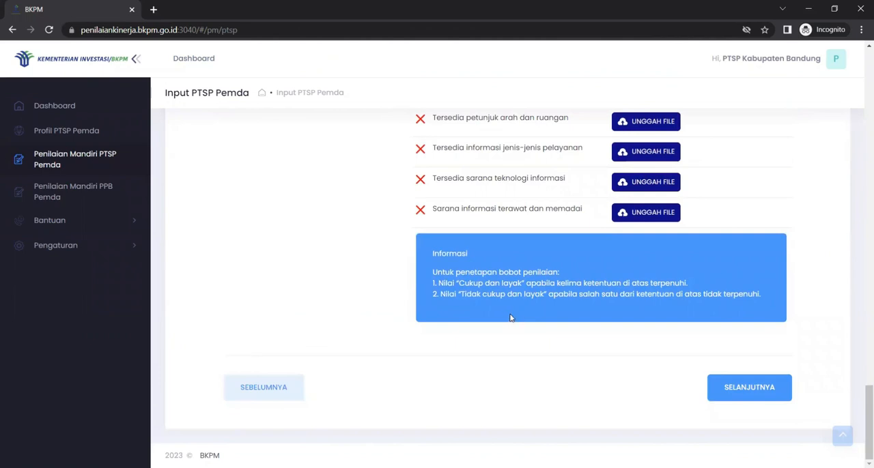
Continue to the Implementasi OSS section and look through its SOP and licensing verification questions
left_click(737, 389)
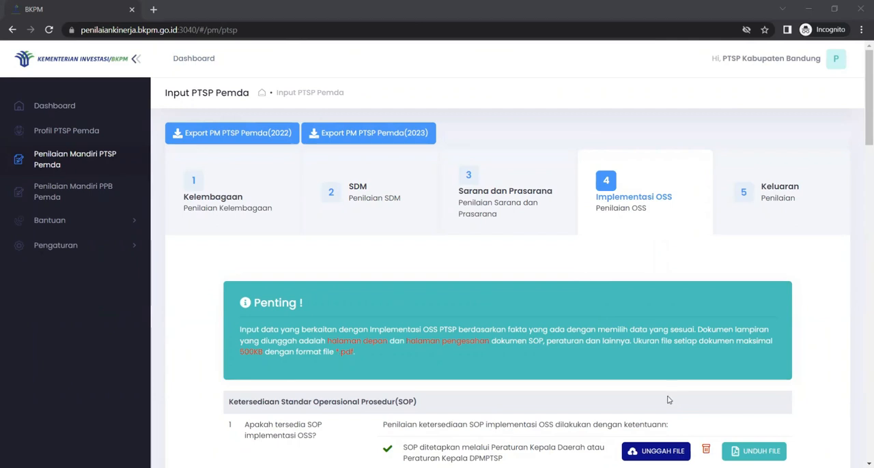
scroll(668, 400, "down", 3)
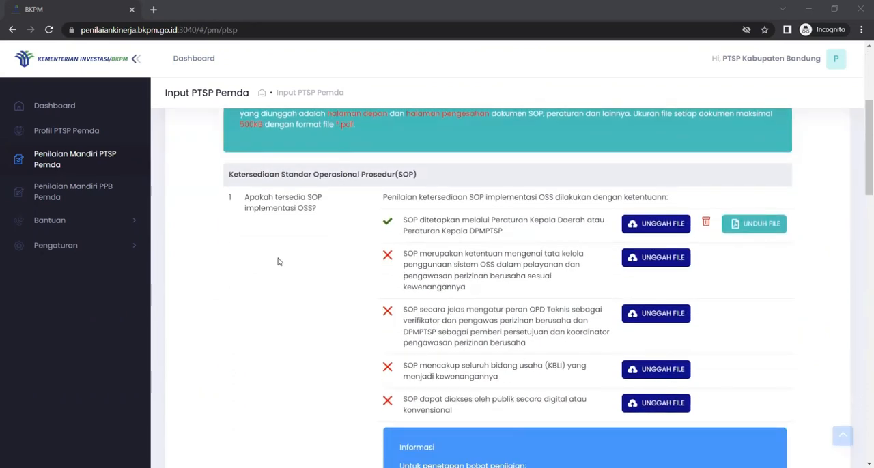
scroll(400, 297, "down", 3)
scroll(400, 296, "down", 9)
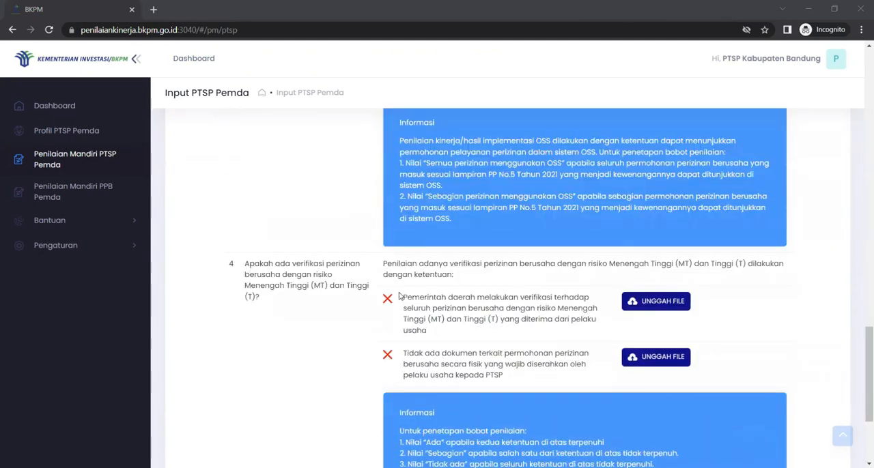
scroll(400, 296, "up", 12)
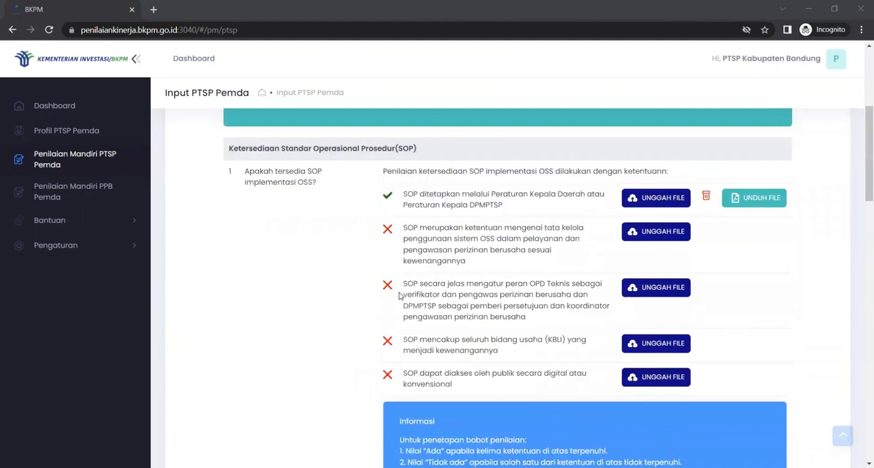
scroll(400, 296, "up", 2)
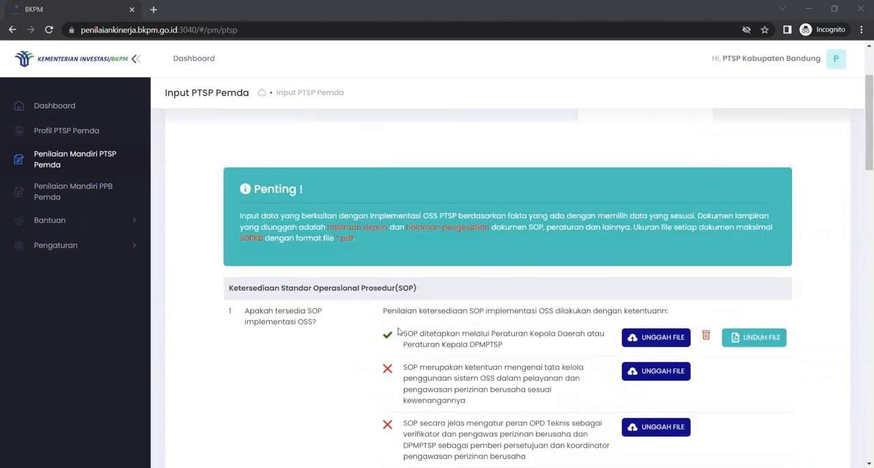
scroll(398, 332, "down", 2)
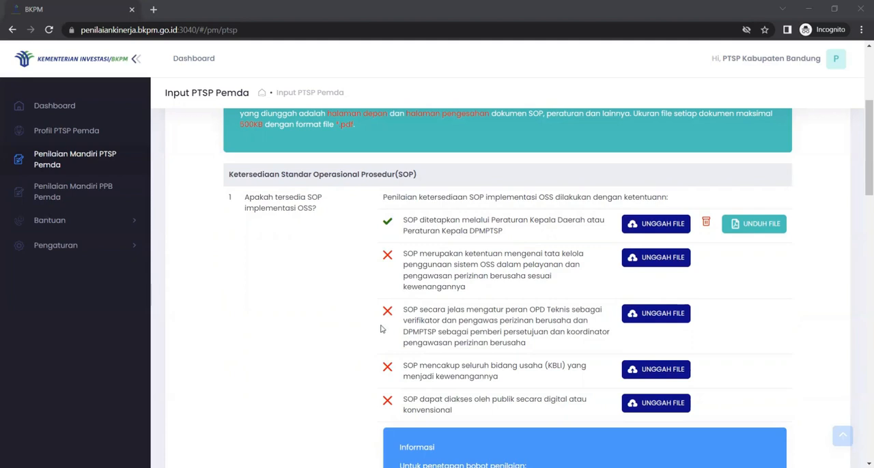
left_click(660, 259)
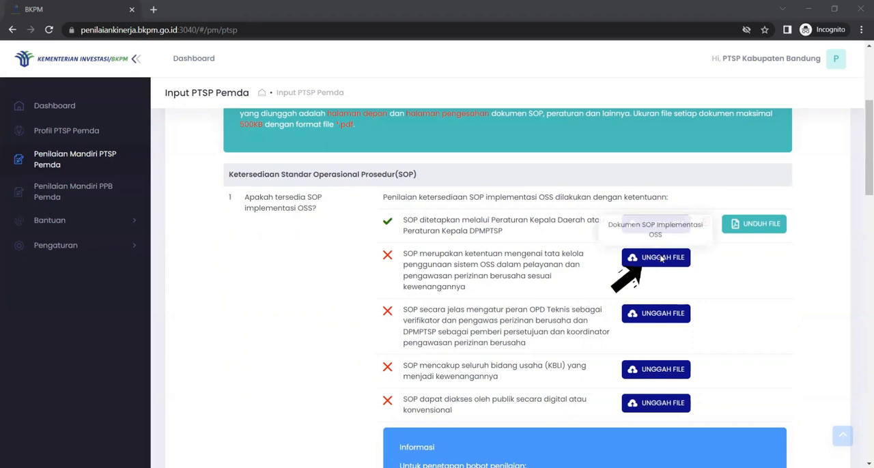
left_click(184, 205)
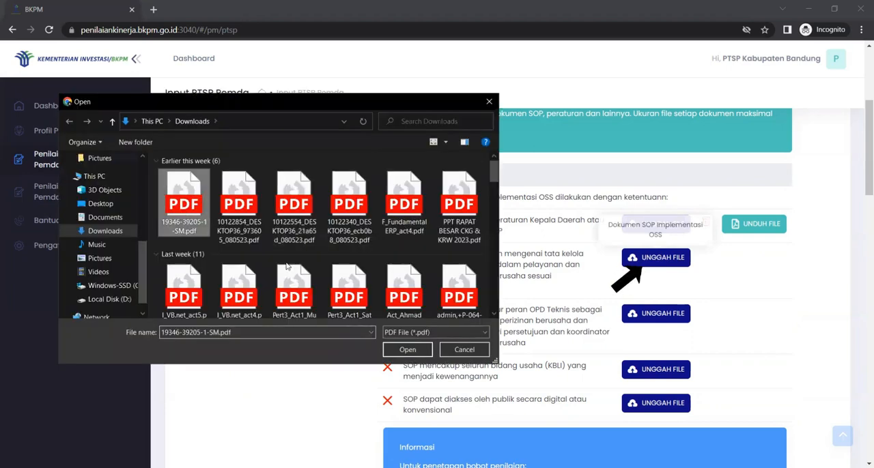
left_click(407, 351)
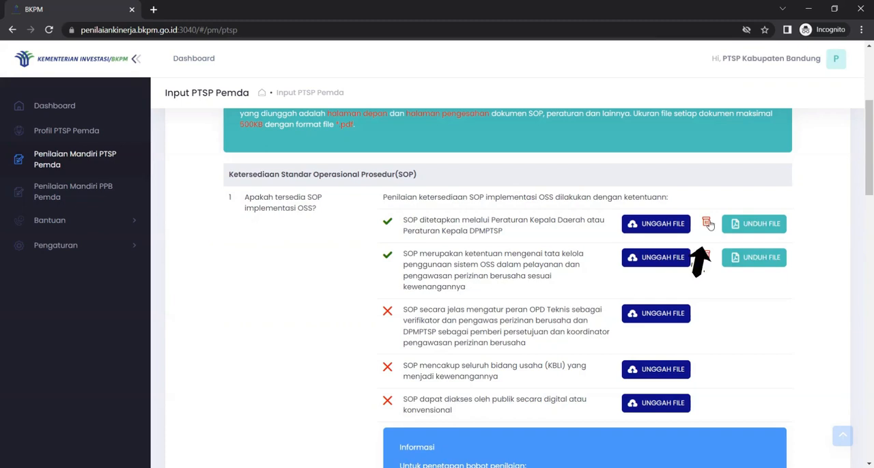
Review the Implementasi OSS criteria on SOP, socialisation, performance and licensing verification, and continue to the Keluaran section
scroll(506, 321, "down", 2)
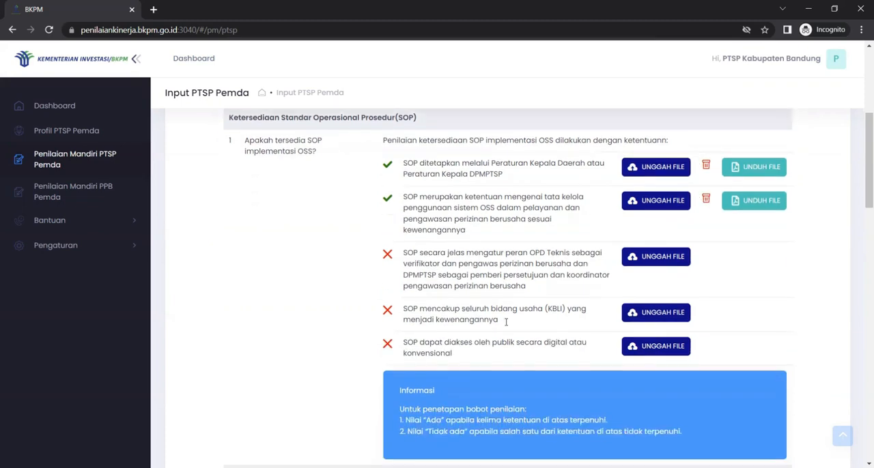
scroll(506, 321, "up", 1)
scroll(486, 335, "down", 5)
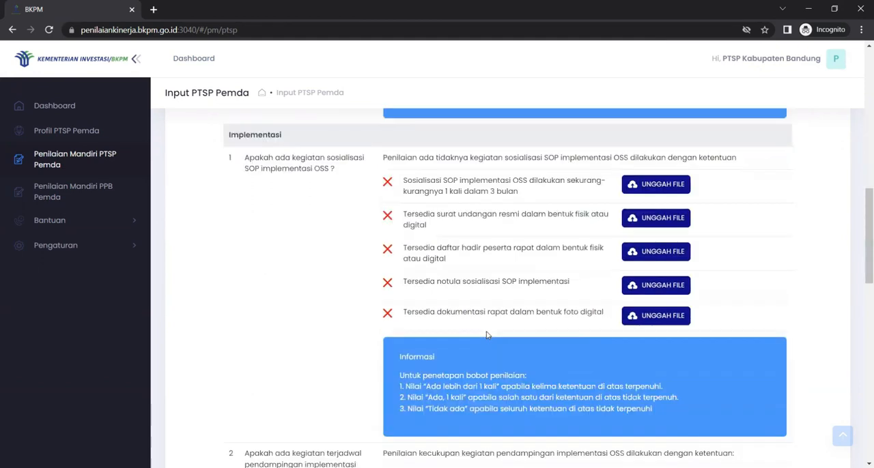
scroll(487, 334, "up", 5)
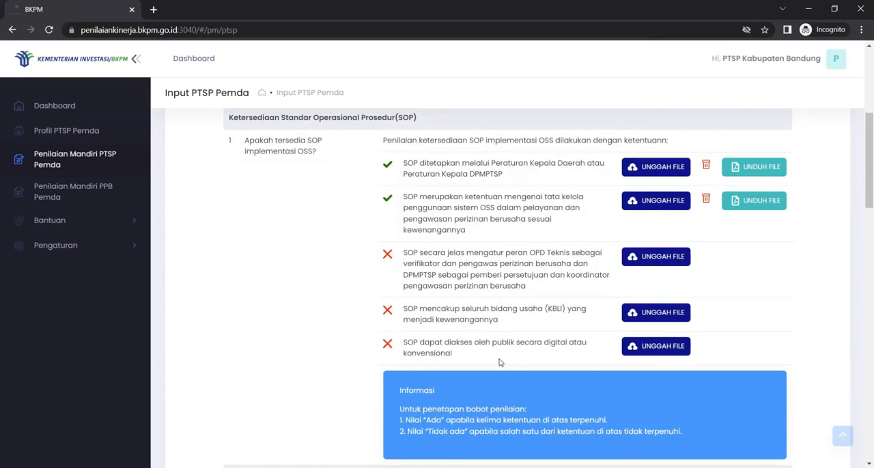
scroll(499, 362, "down", 4)
scroll(499, 362, "down", 9)
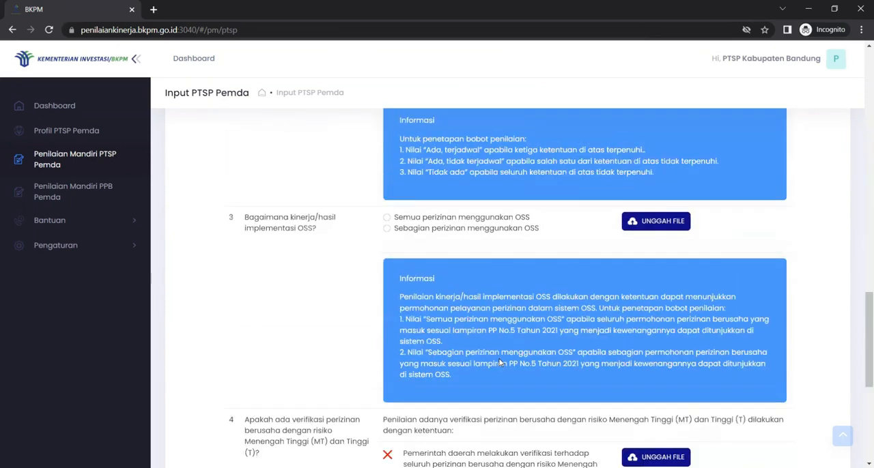
scroll(499, 363, "down", 5)
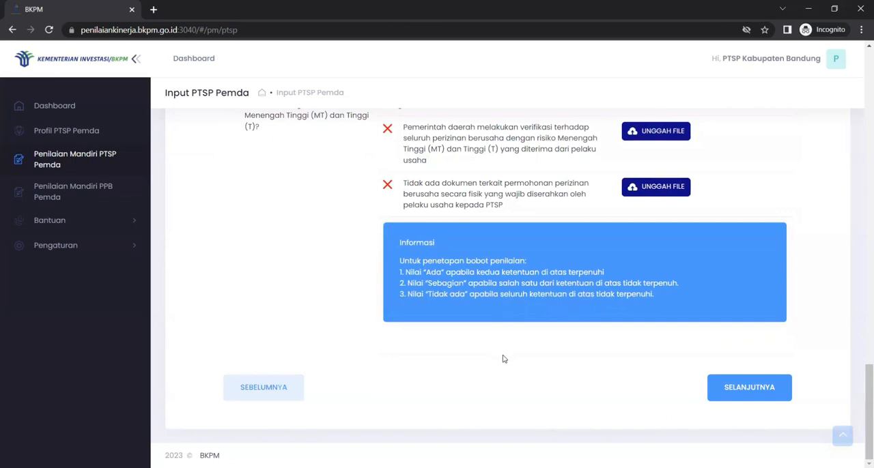
left_click(751, 390)
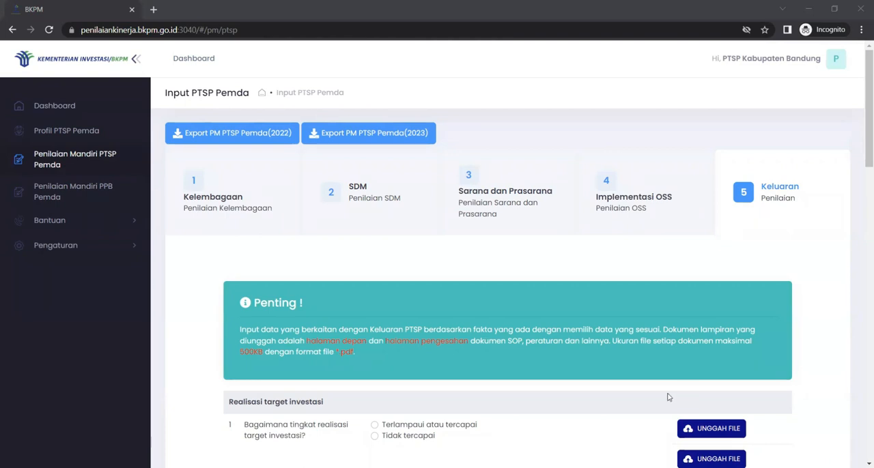
Examine the Keluaran questions on investment target realisation, DAK absorption, labour absorption and UMK partnership facilitation
scroll(471, 340, "down", 3)
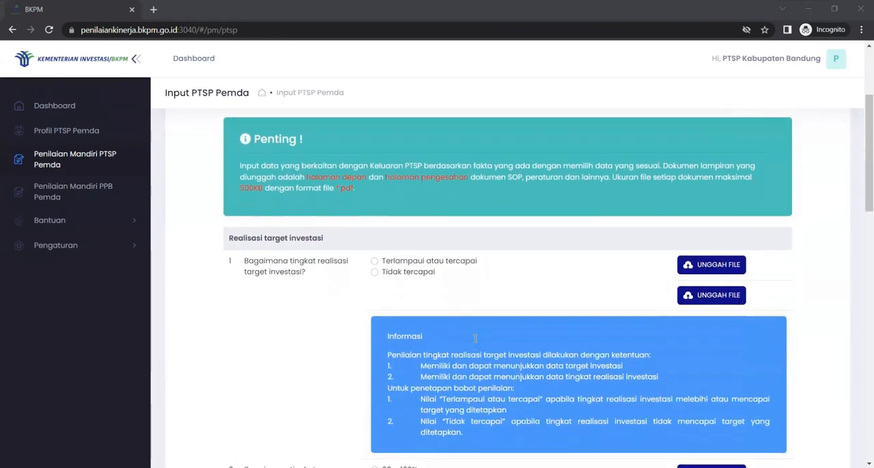
scroll(475, 338, "up", 2)
scroll(476, 338, "down", 3)
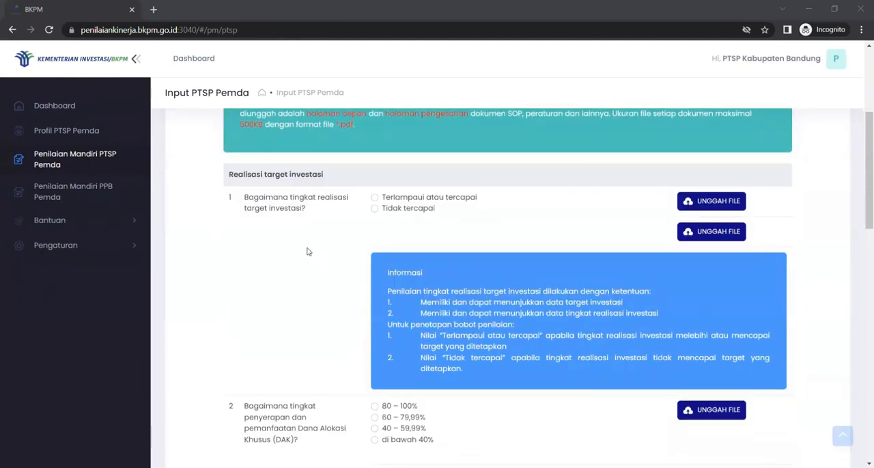
scroll(307, 251, "down", 3)
scroll(308, 251, "down", 5)
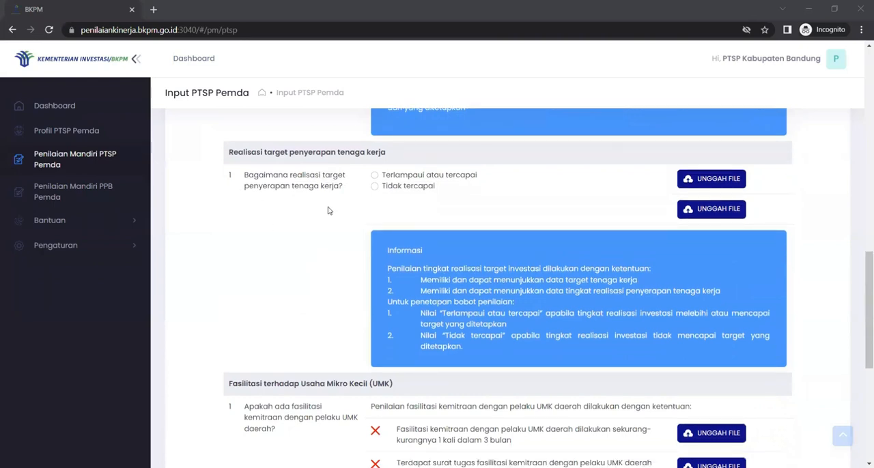
scroll(287, 316, "down", 3)
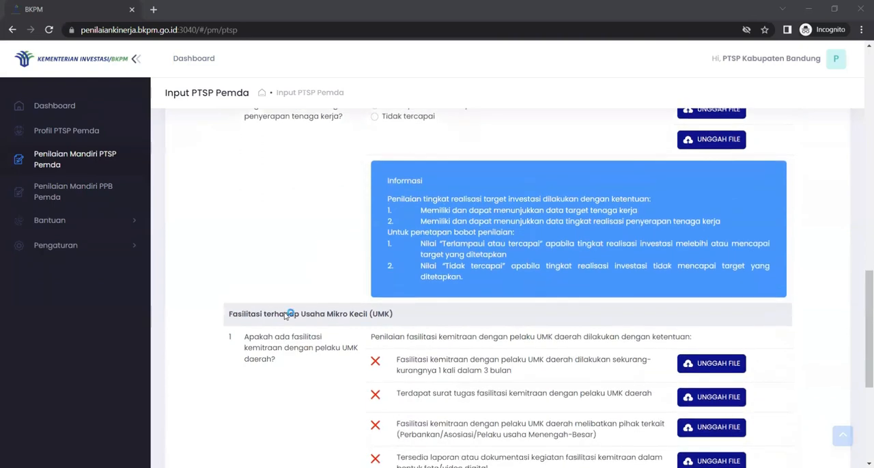
scroll(285, 316, "down", 1)
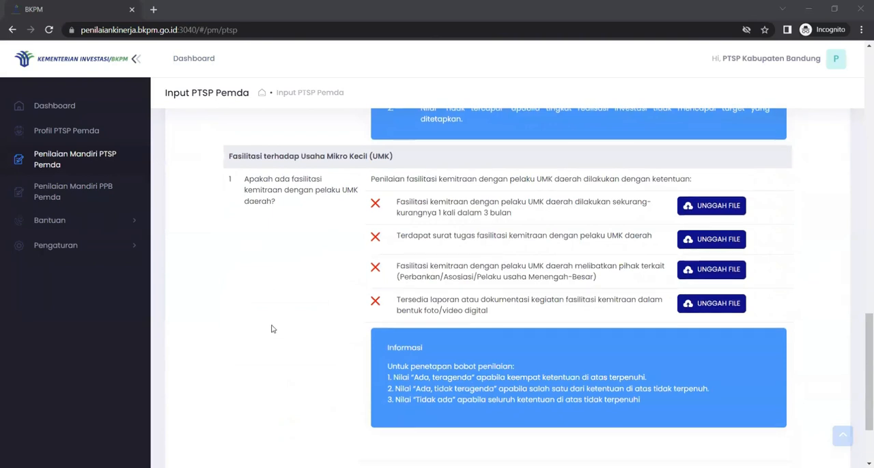
scroll(294, 347, "down", 2)
scroll(294, 348, "up", 8)
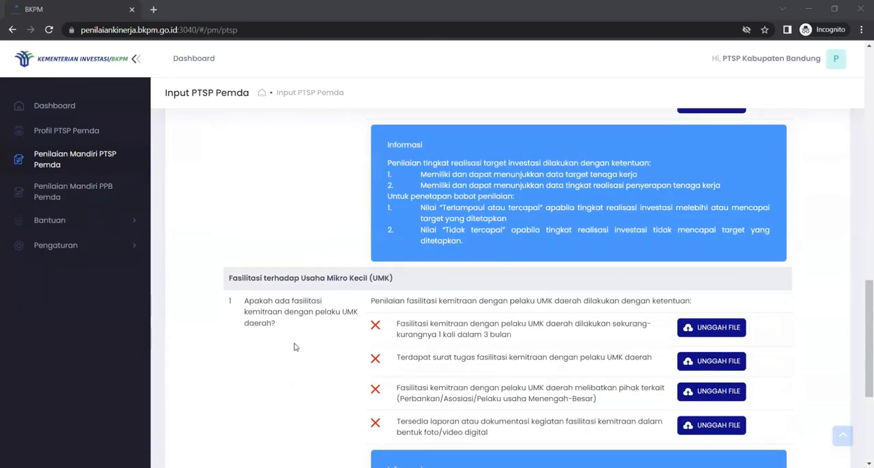
scroll(294, 347, "up", 7)
scroll(295, 348, "down", 3)
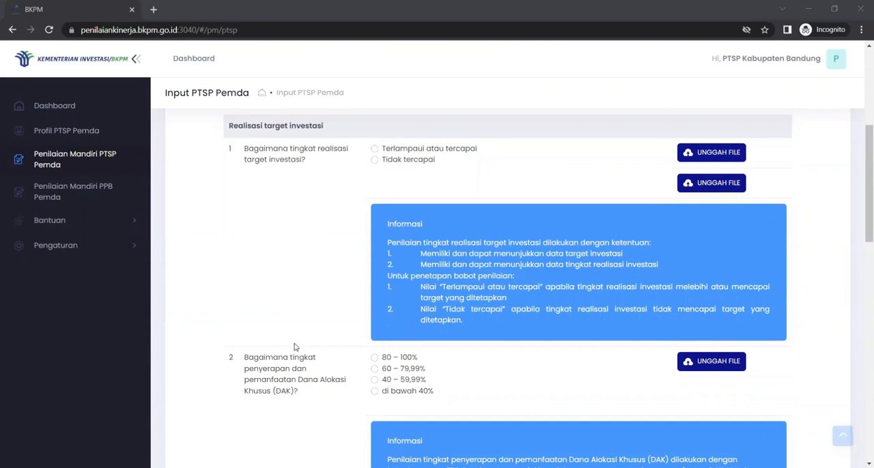
scroll(295, 348, "up", 1)
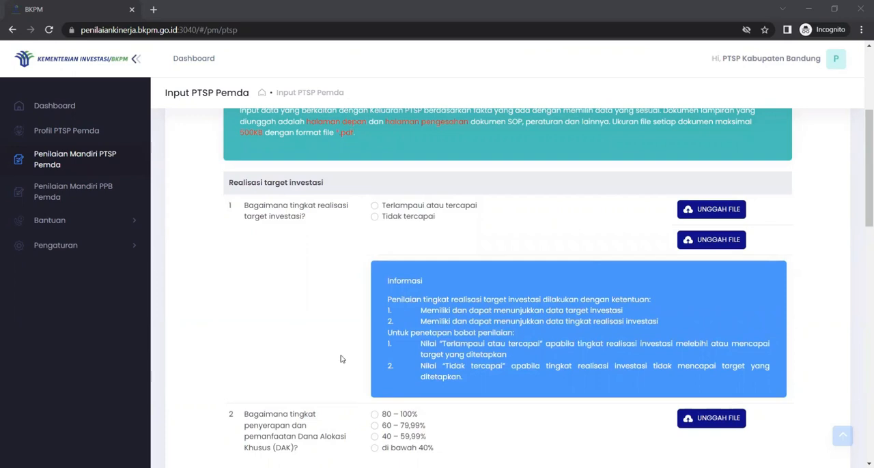
Answer the investment target realisation question with "Terlampaui atau tercapai"
left_click(383, 217)
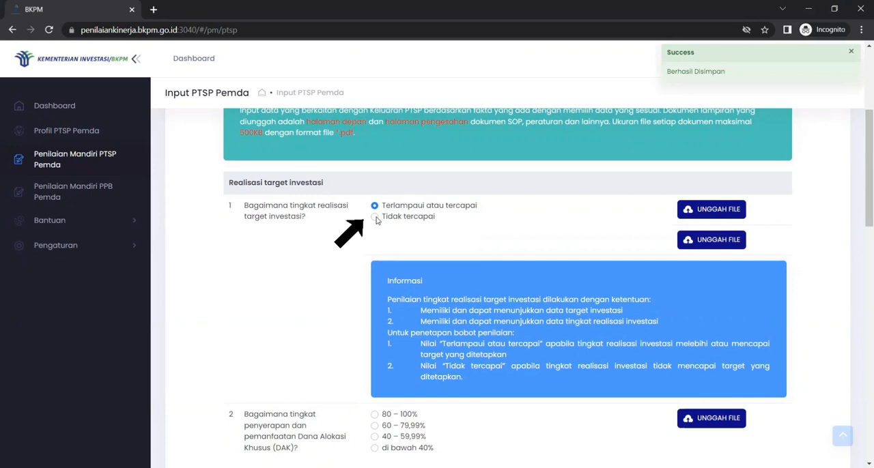
left_click(383, 216)
left_click(393, 206)
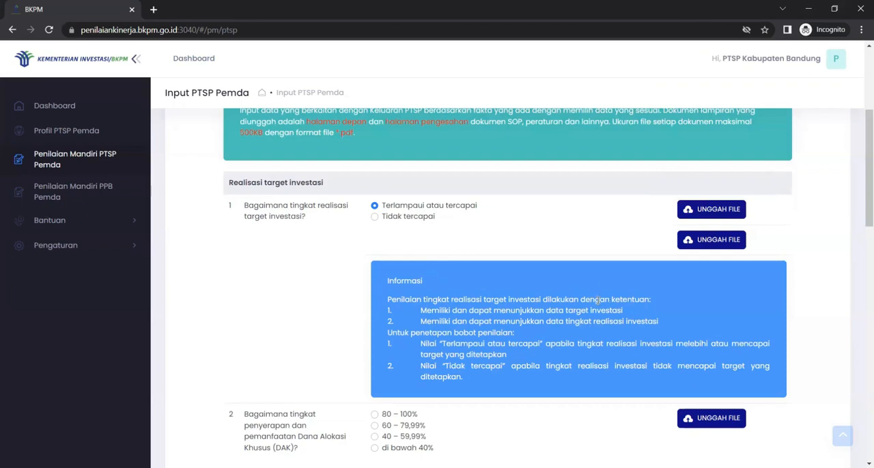
left_click(712, 212)
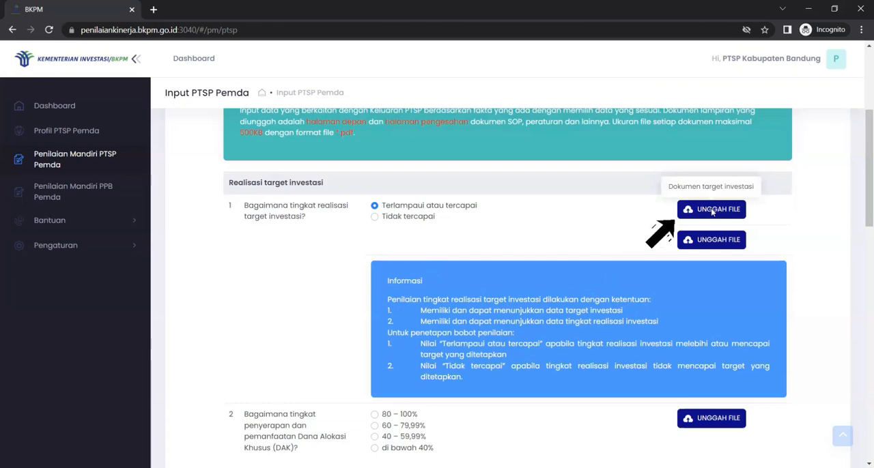
left_click(184, 204)
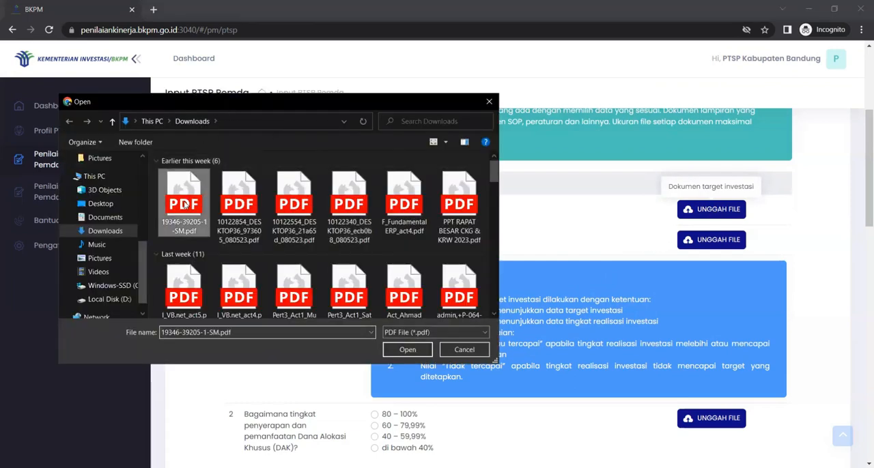
left_click(407, 349)
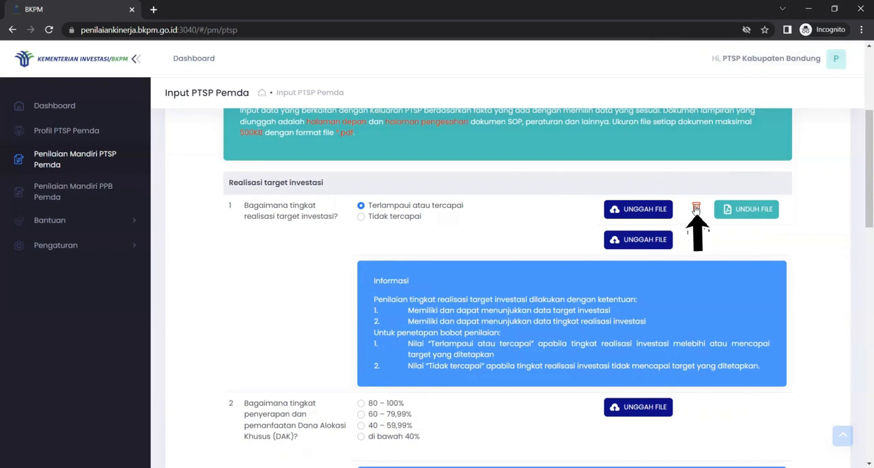
Examine the remaining Keluaran questions and their scoring information, from DAK absorption to UMK partnership facilitation
scroll(451, 311, "down", 1)
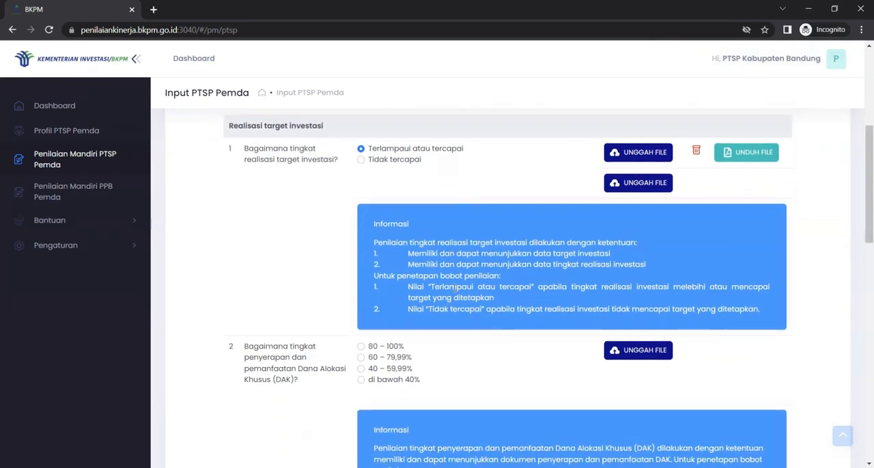
scroll(493, 310, "up", 1)
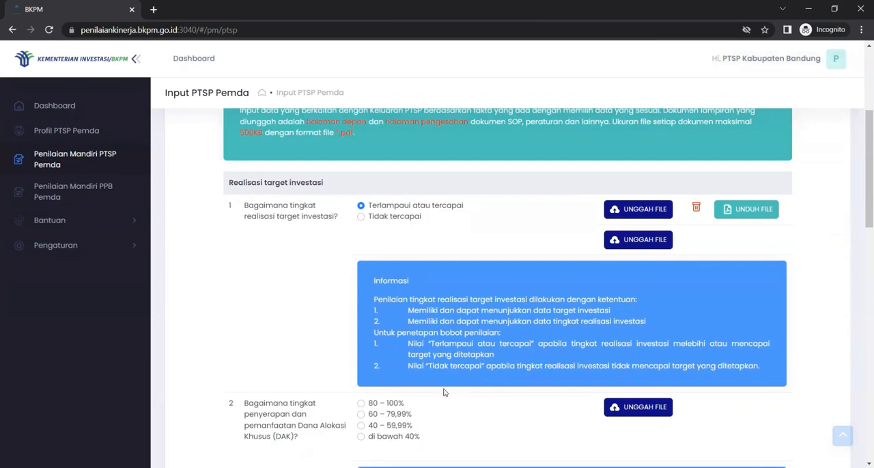
scroll(443, 392, "down", 3)
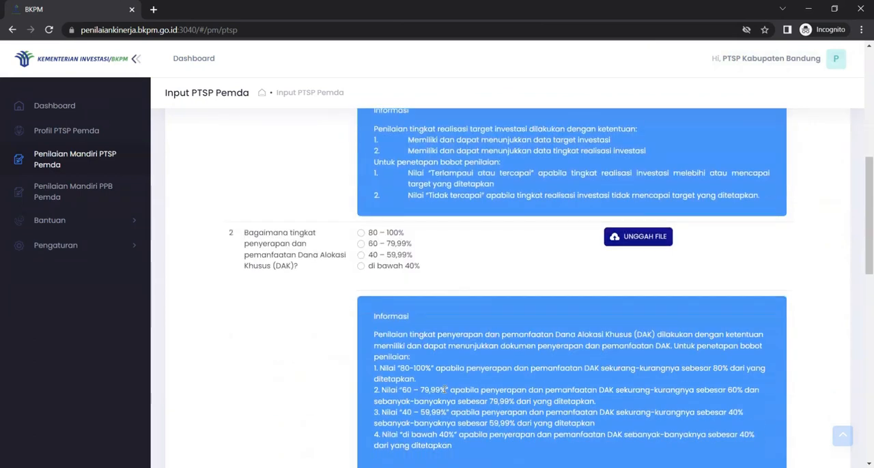
scroll(443, 390, "up", 3)
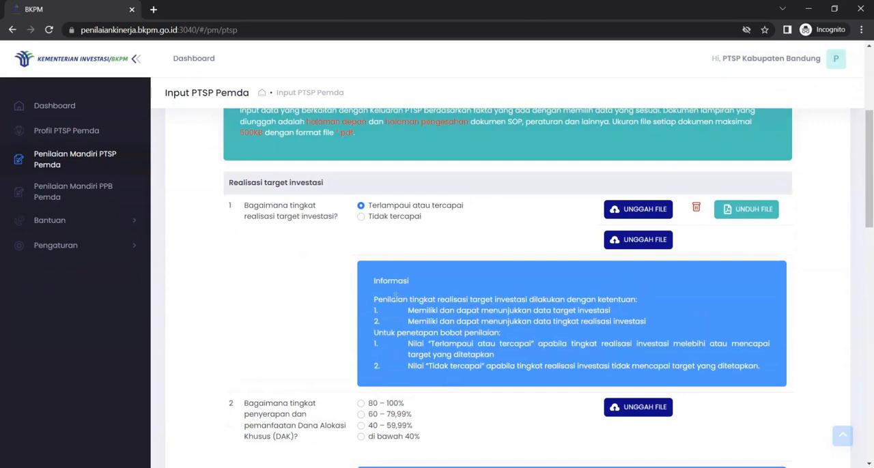
scroll(478, 362, "down", 10)
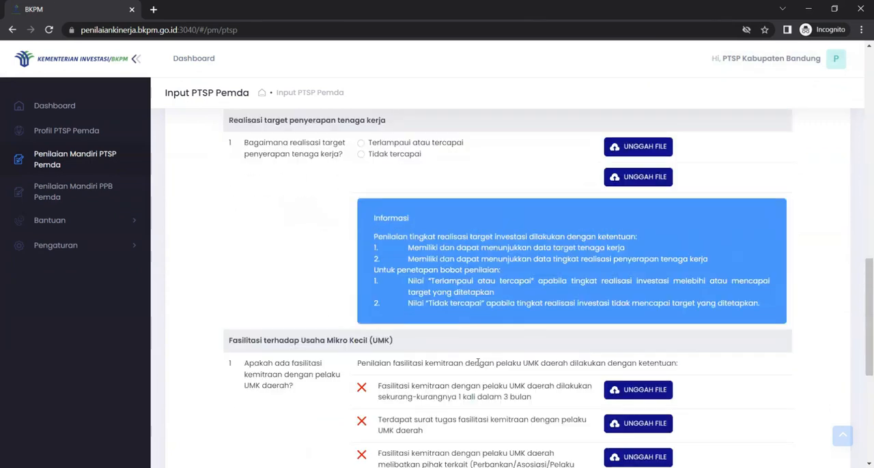
scroll(477, 366, "down", 3)
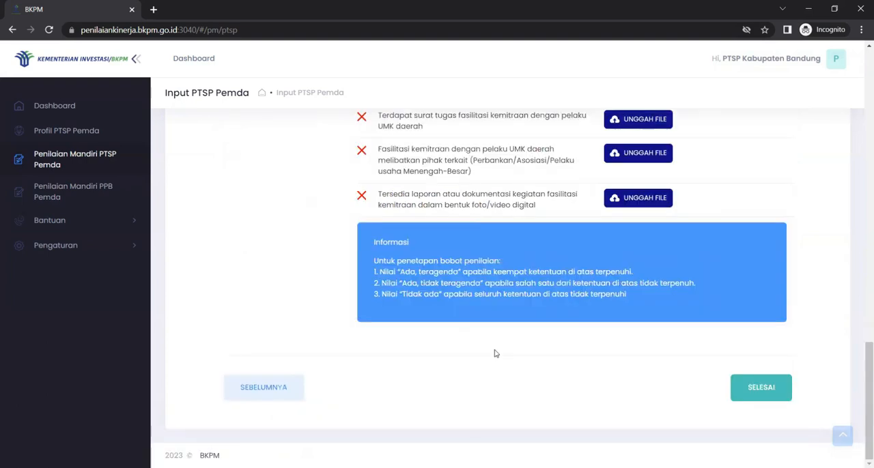
scroll(496, 353, "up", 20)
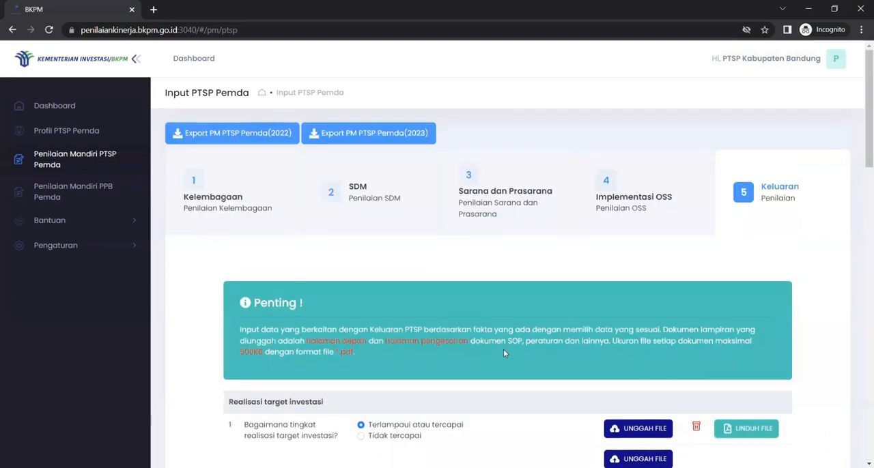
scroll(518, 372, "down", 5)
scroll(518, 370, "down", 15)
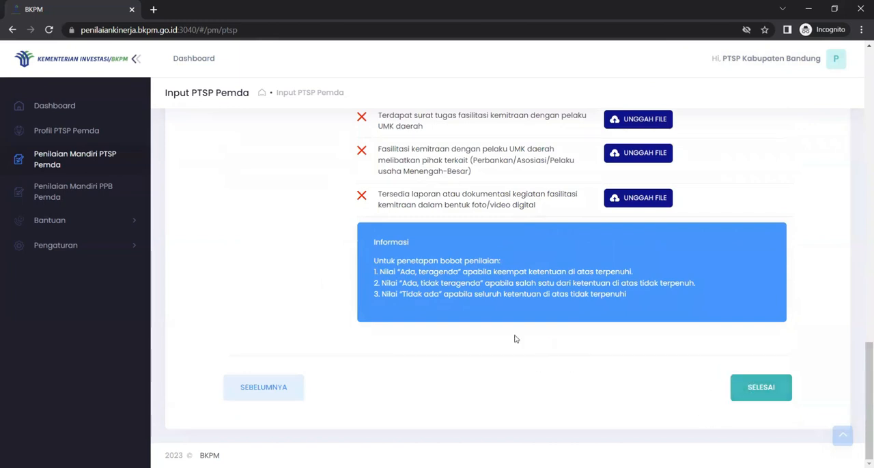
scroll(491, 394, "up", 4)
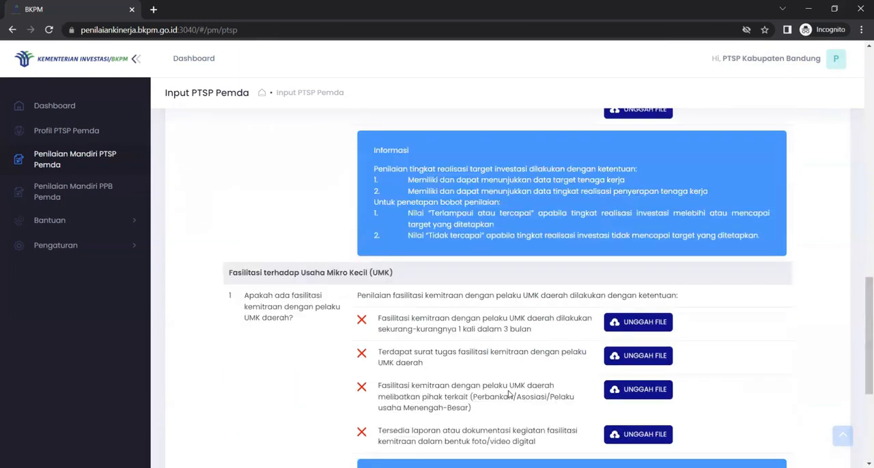
scroll(508, 394, "up", 8)
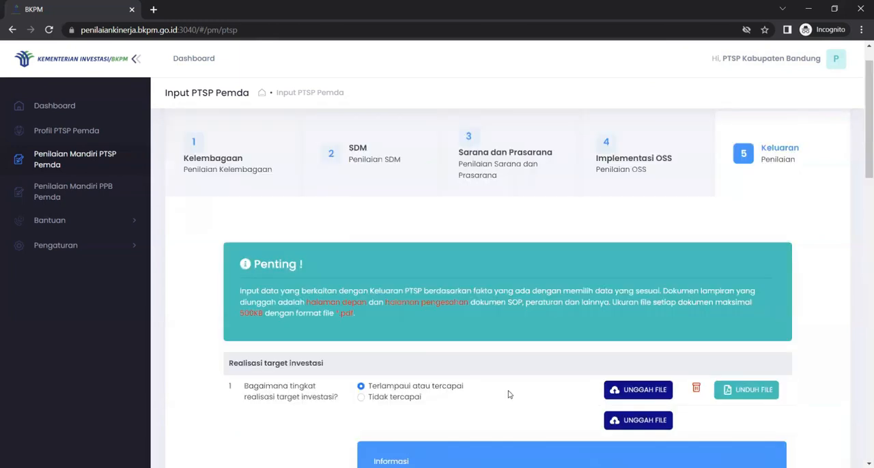
scroll(508, 394, "up", 1)
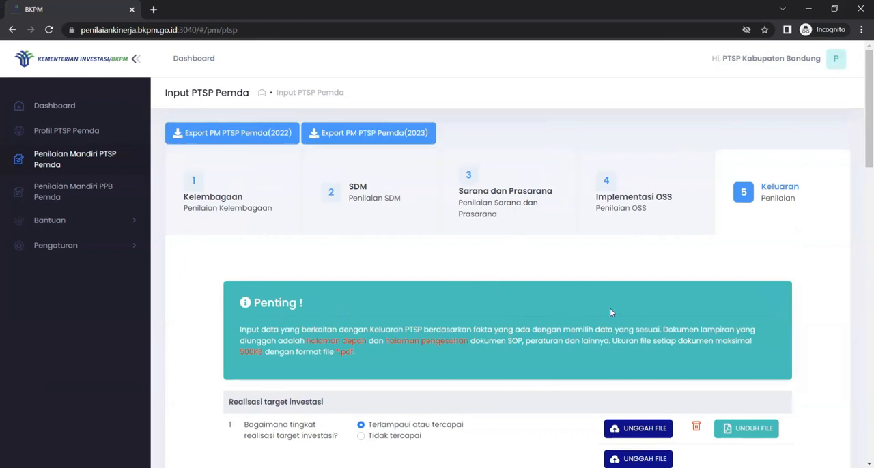
Finish the PTSP Pemda self-assessment from the end of the Keluaran section and dismiss the profile reminder on the dashboard
left_click_drag(862, 136, 862, 420)
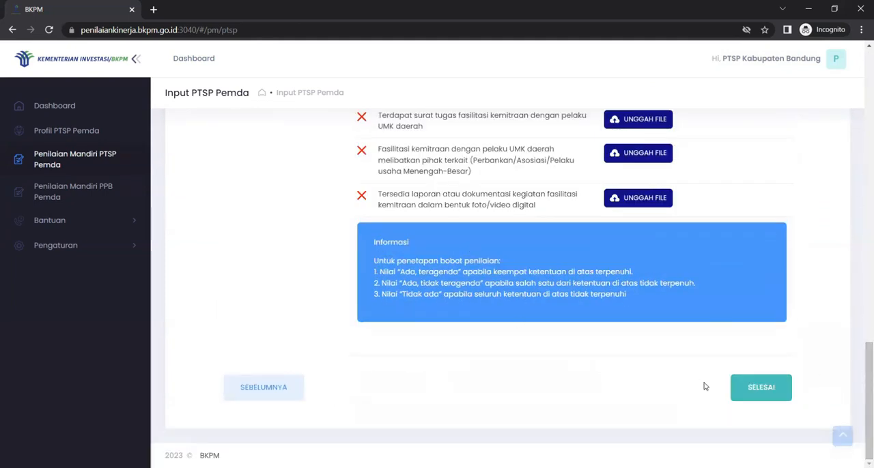
left_click(762, 388)
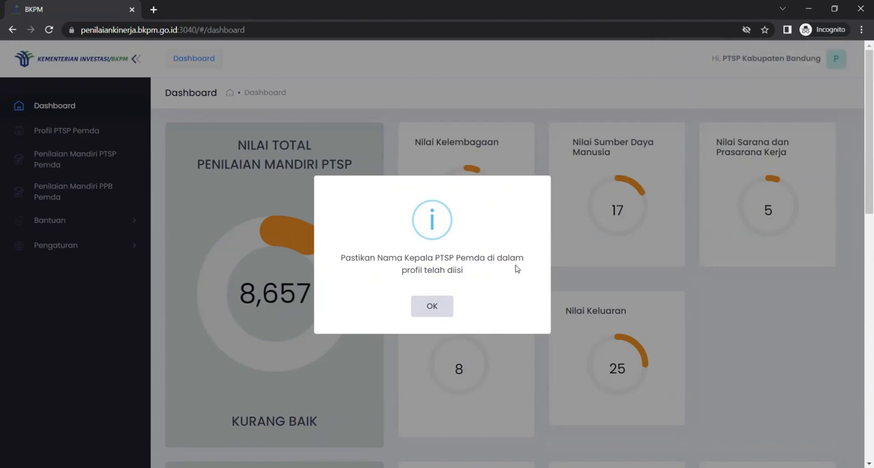
left_click(439, 307)
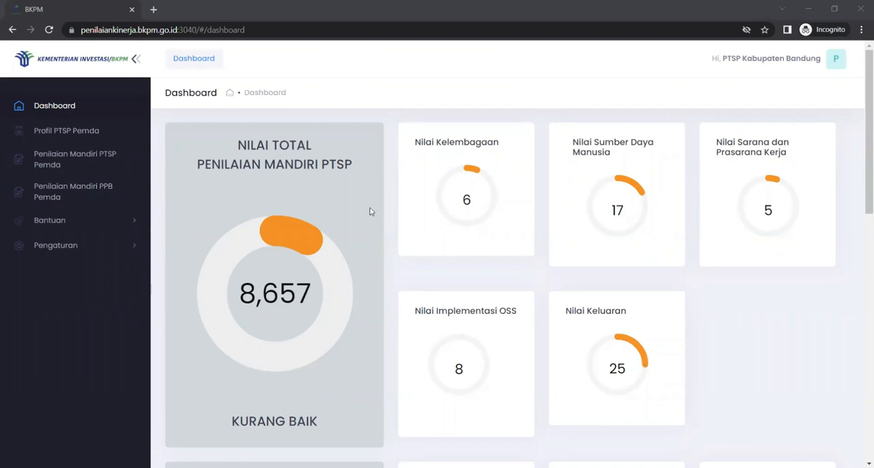
Open the Penilaian Mandiri PPB Pemda form and dismiss the notice about the assessment period
left_click(60, 192)
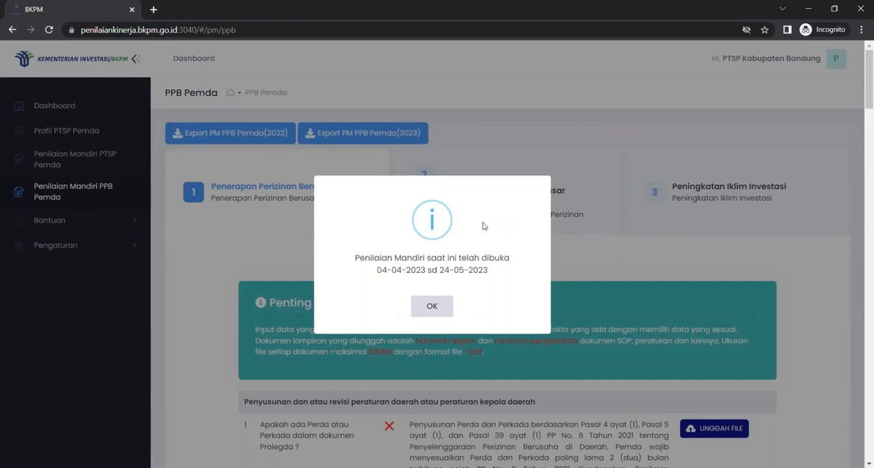
left_click(433, 308)
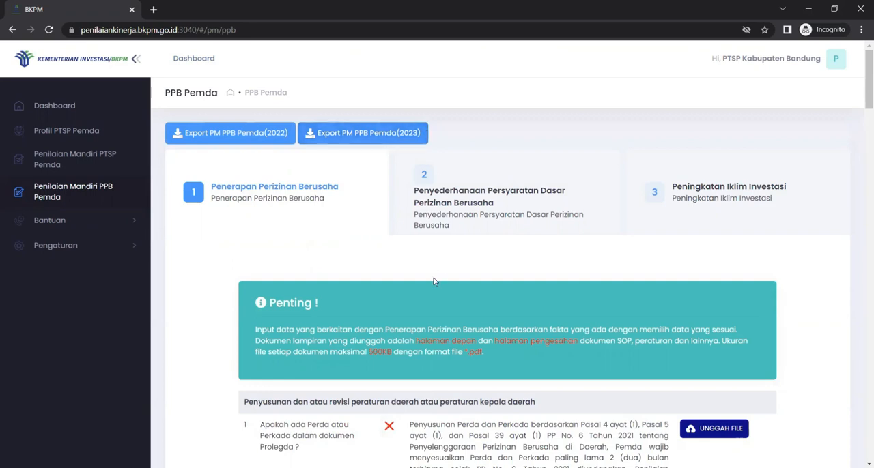
Examine the Penerapan Perizinan Berusaha questions, from the Prolegda regulation documents through Verifikasi to Monitoring dan evaluasi
scroll(433, 277, "down", 1)
scroll(433, 277, "up", 1)
scroll(429, 286, "down", 1)
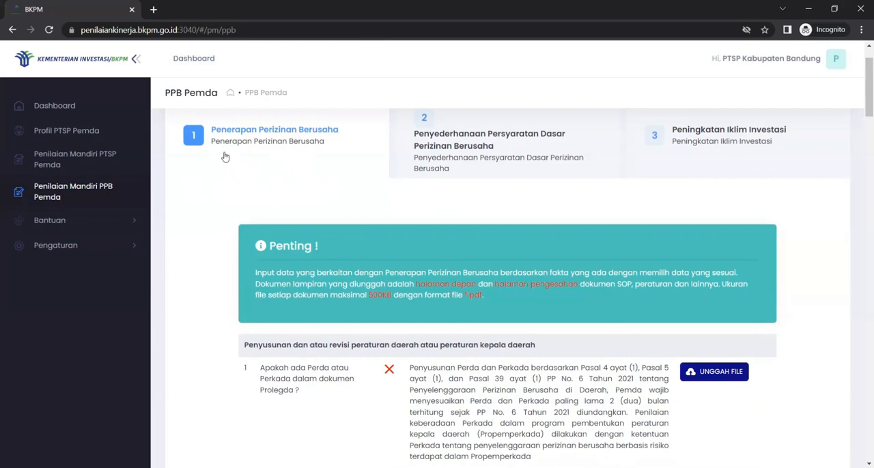
scroll(411, 364, "down", 2)
scroll(410, 364, "down", 1)
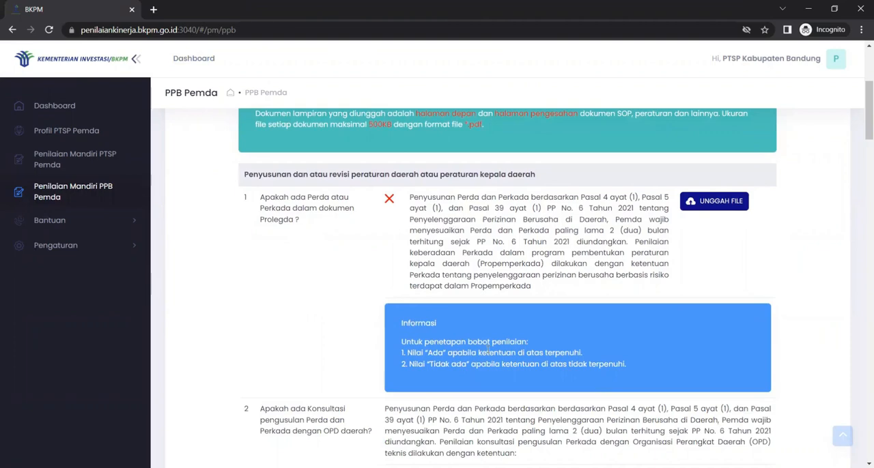
scroll(488, 350, "down", 4)
scroll(488, 349, "down", 10)
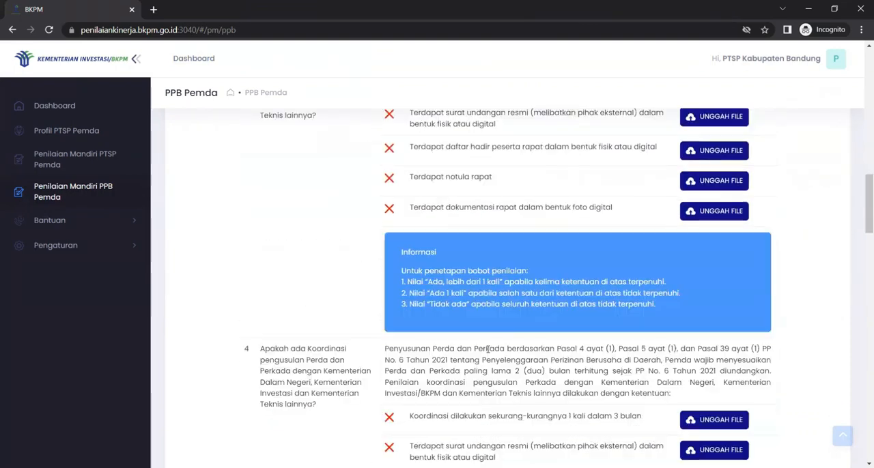
scroll(487, 347, "down", 7)
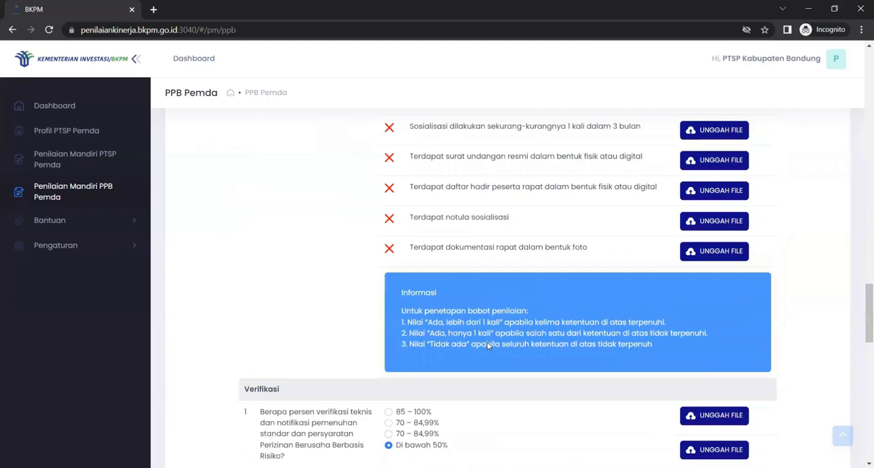
scroll(360, 259, "down", 4)
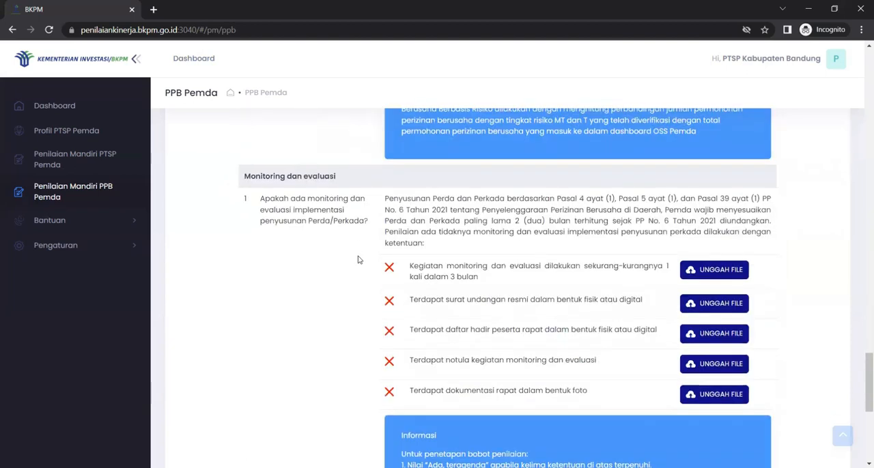
scroll(362, 341, "down", 3)
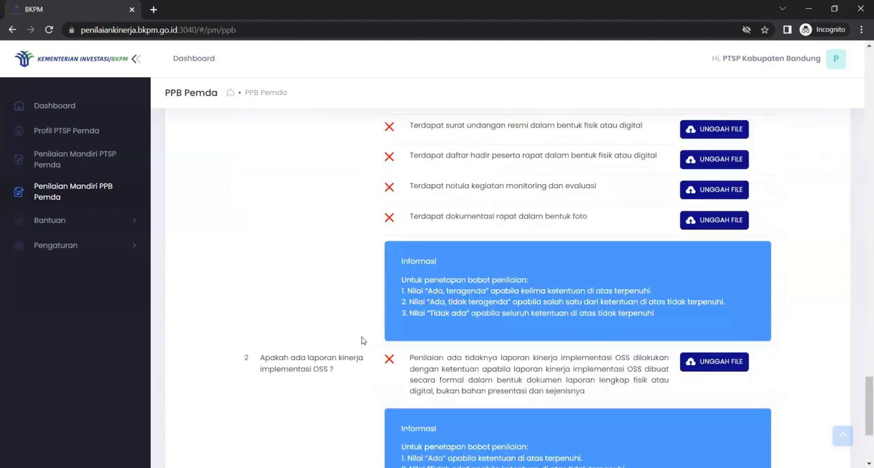
scroll(362, 341, "down", 3)
scroll(362, 340, "up", 12)
scroll(362, 341, "down", 1)
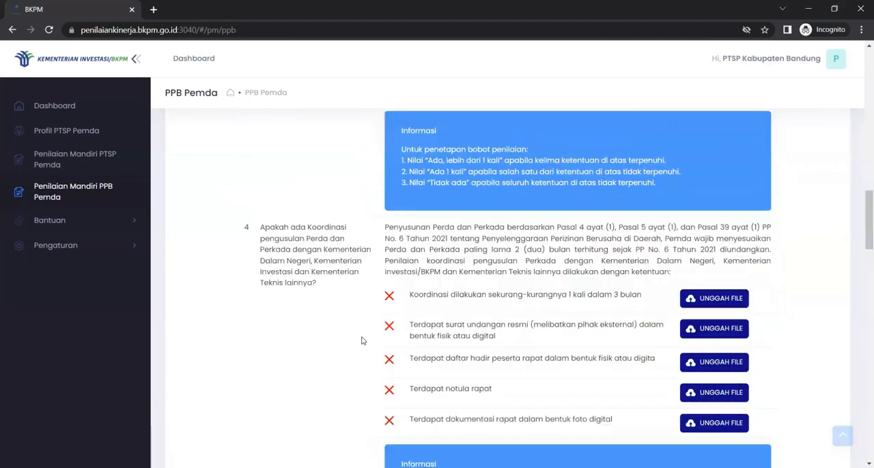
scroll(362, 341, "up", 10)
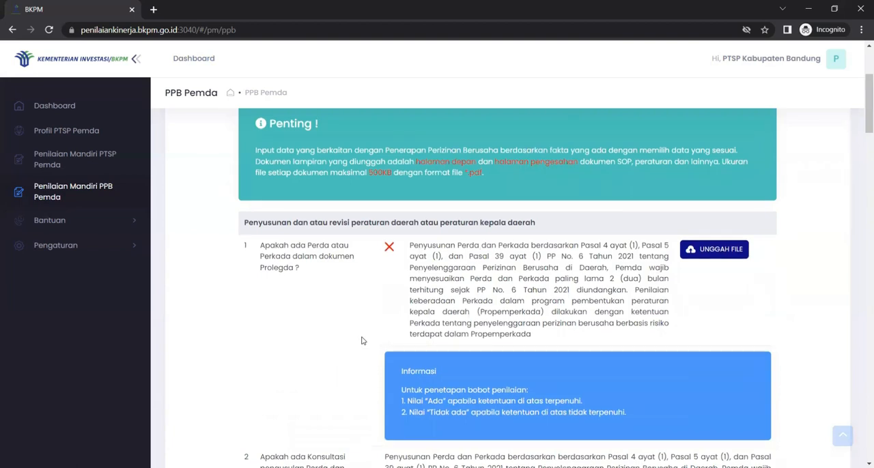
scroll(362, 340, "down", 1)
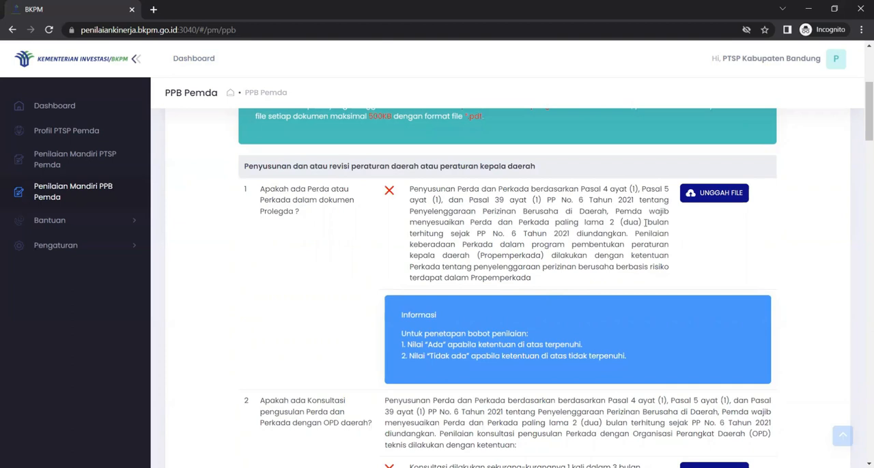
left_click(702, 196)
left_click(182, 205)
left_click(405, 350)
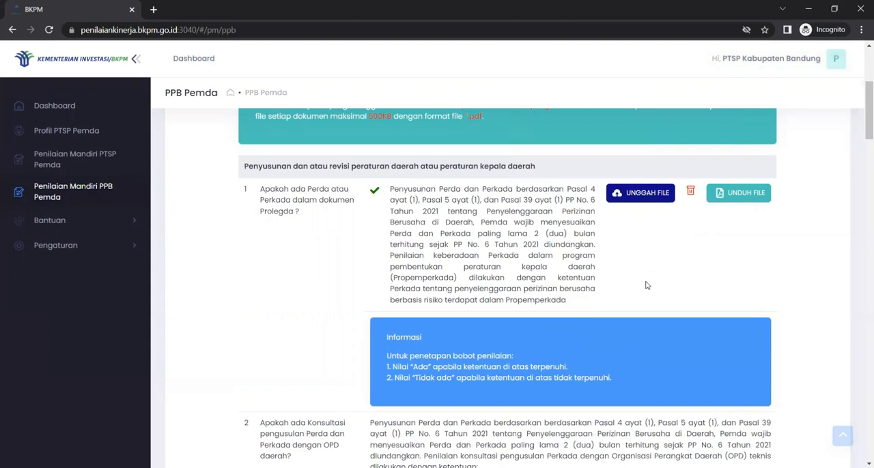
Try the answer options for question 5 on the risk-based licensing regulation document, finishing with "Ada, sudah disahkan"
scroll(647, 285, "down", 1)
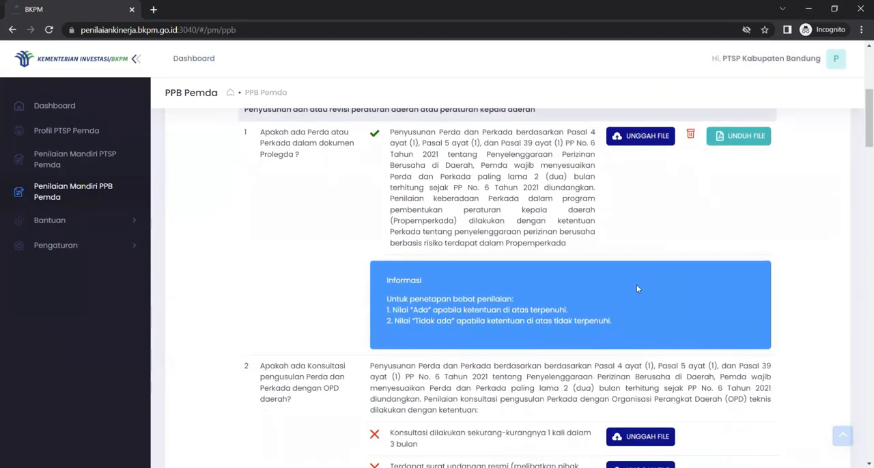
scroll(586, 318, "down", 1)
scroll(586, 317, "down", 7)
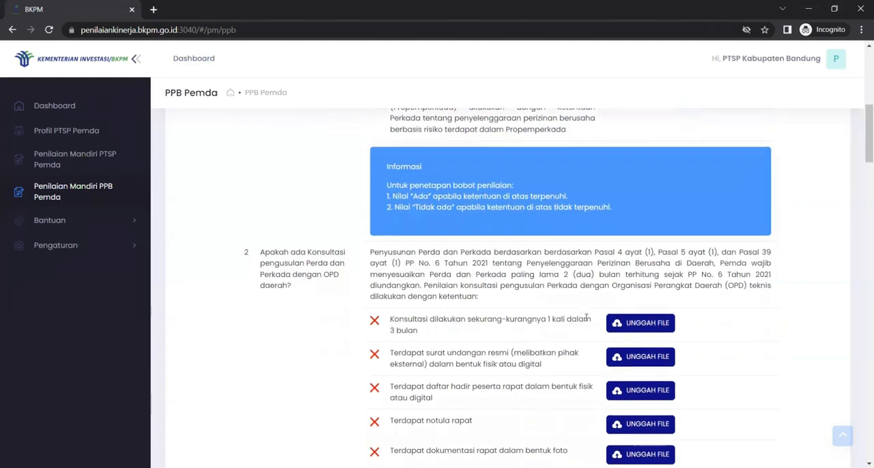
scroll(586, 317, "down", 7)
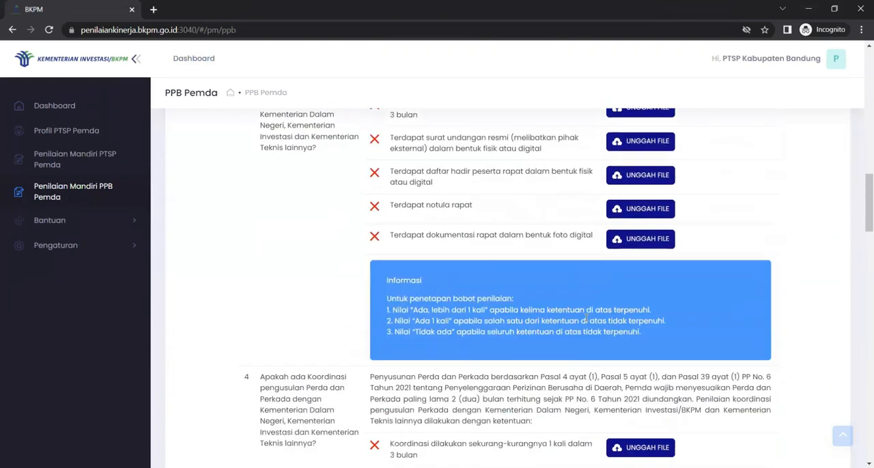
scroll(585, 321, "down", 3)
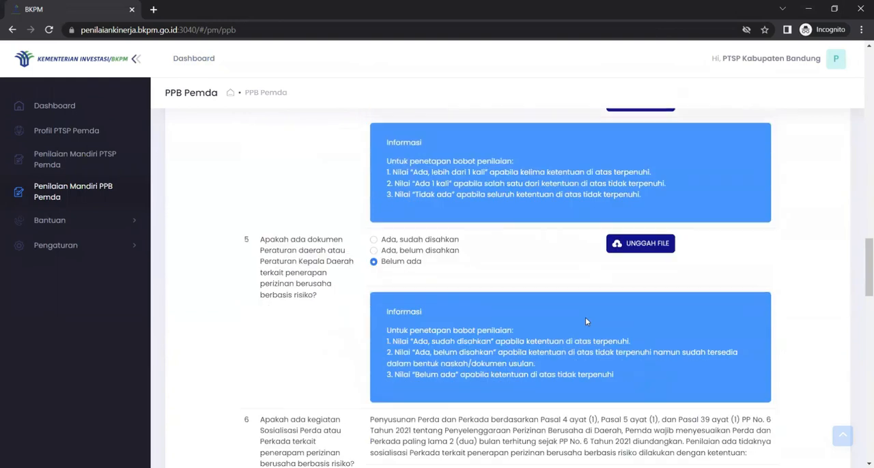
scroll(586, 318, "down", 2)
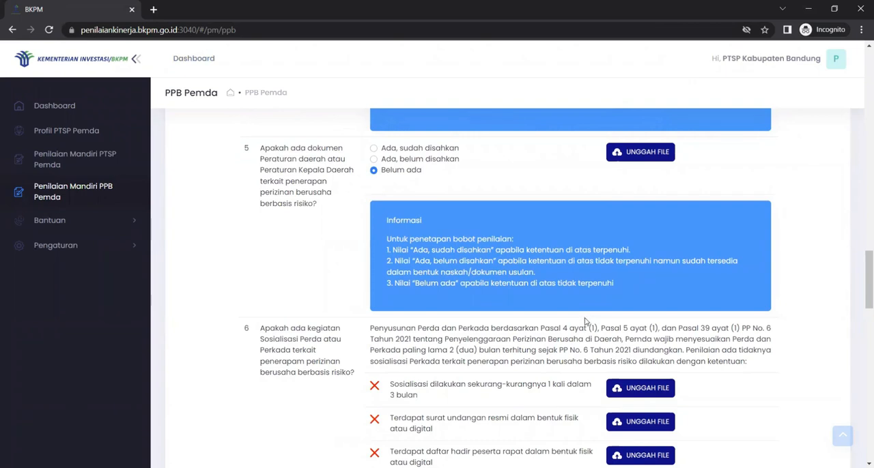
scroll(598, 325, "up", 4)
scroll(598, 327, "up", 3)
scroll(598, 326, "down", 6)
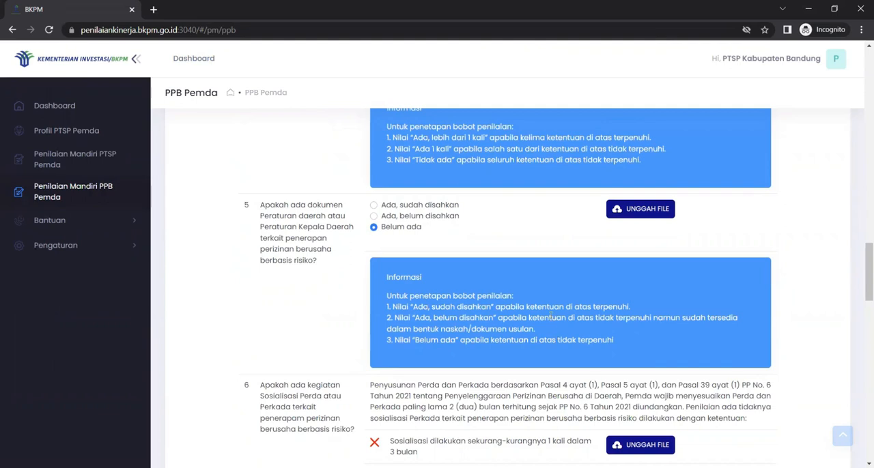
left_click(420, 206)
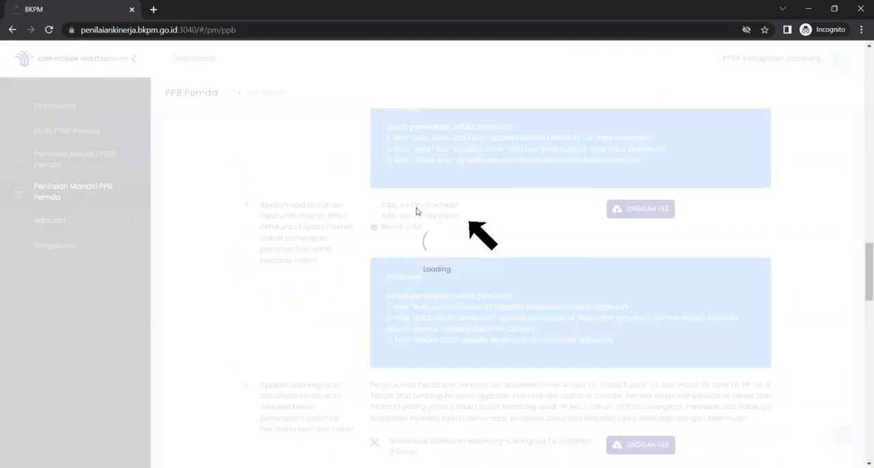
left_click(375, 216)
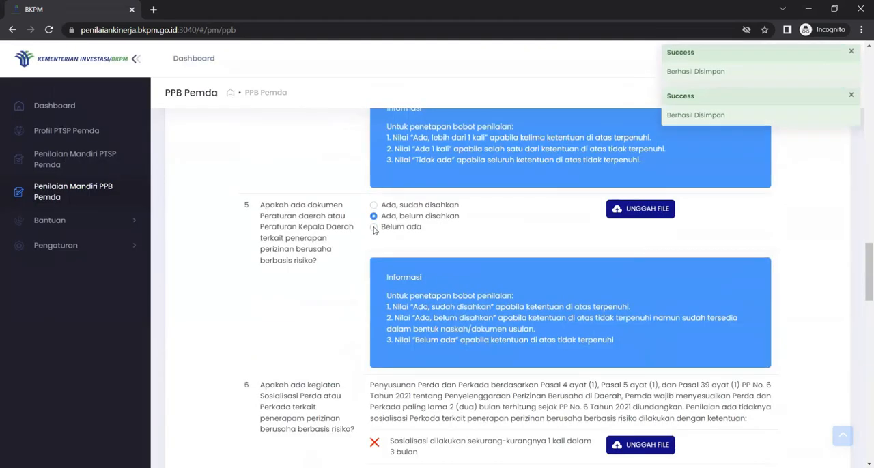
left_click(374, 227)
left_click(374, 205)
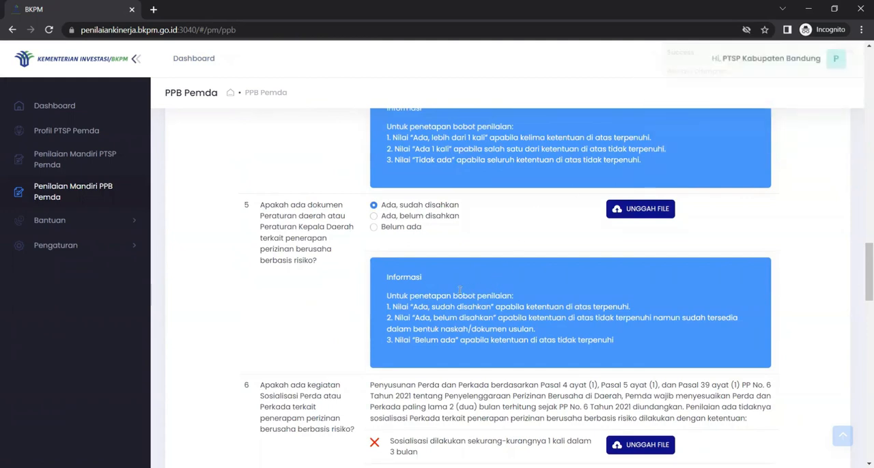
mouse_move(644, 214)
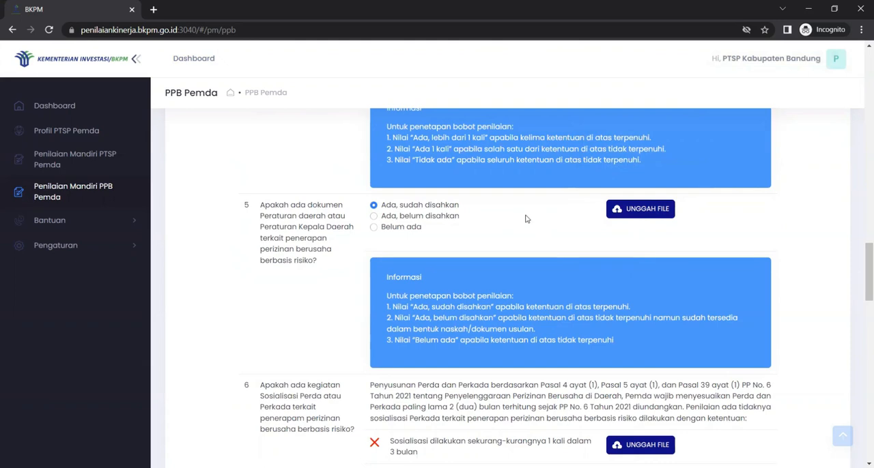
left_click(661, 209)
left_click(181, 212)
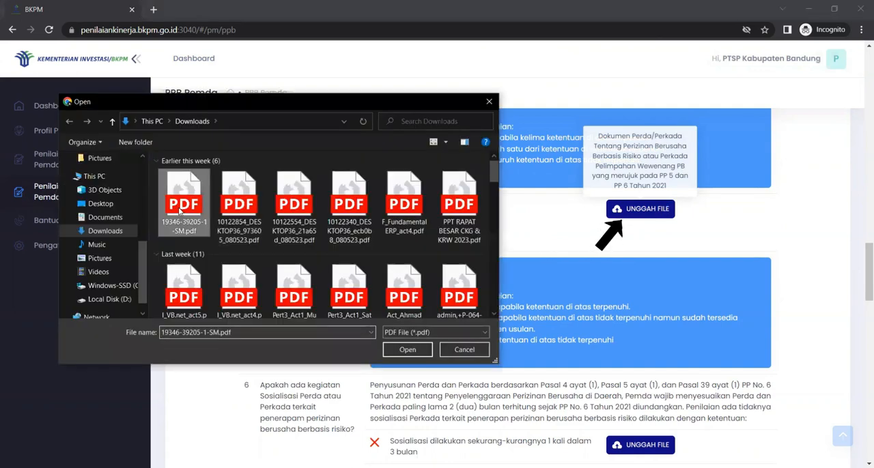
left_click(403, 349)
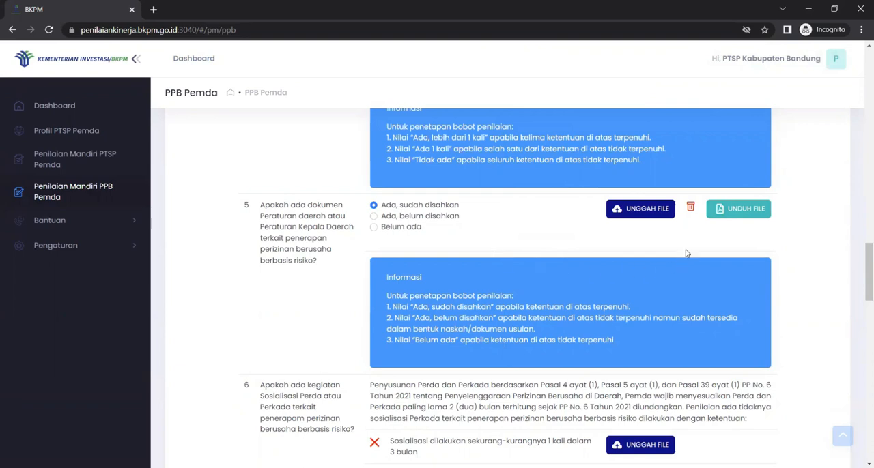
left_click(691, 209)
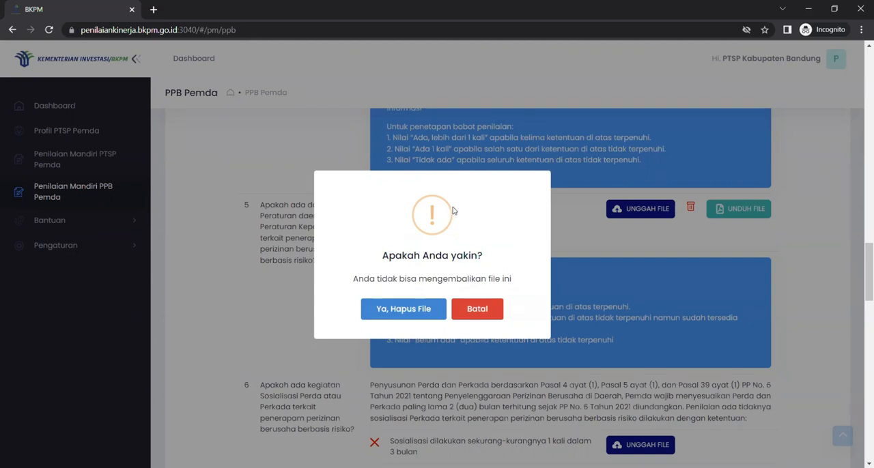
left_click(413, 306)
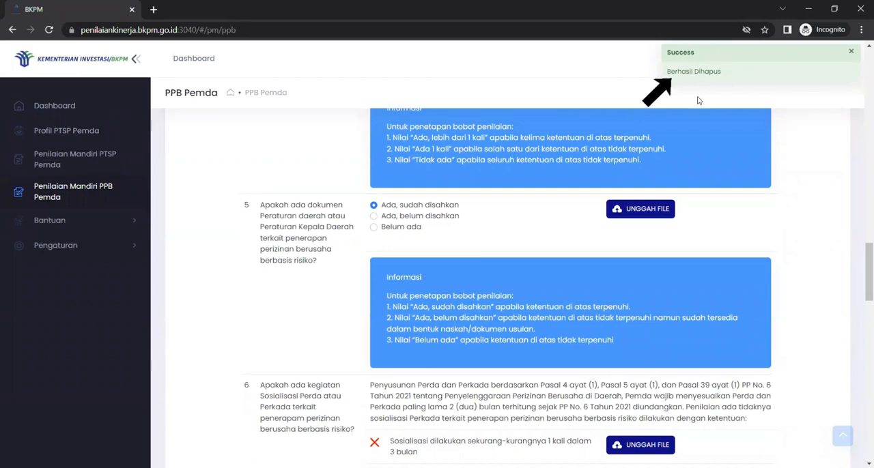
Examine the Verifikasi and Monitoring dan evaluasi questions, including their required documents and scoring information
scroll(574, 296, "down", 2)
scroll(574, 297, "down", 7)
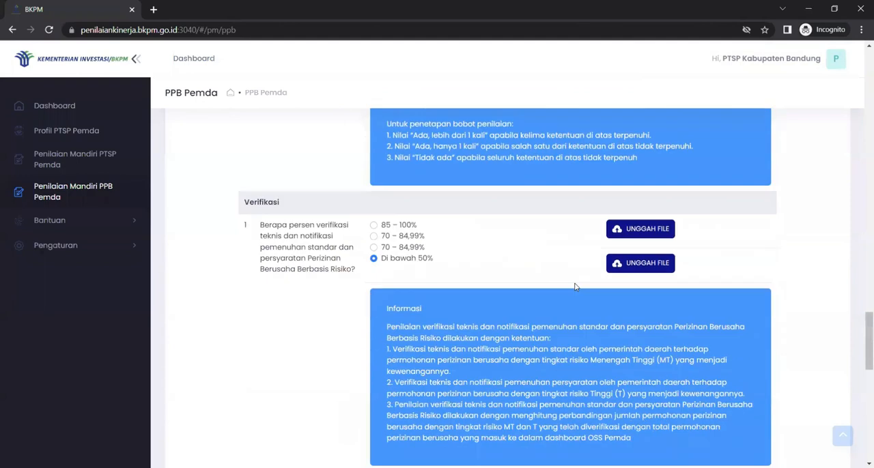
scroll(574, 286, "up", 2)
scroll(574, 286, "down", 2)
scroll(575, 287, "down", 5)
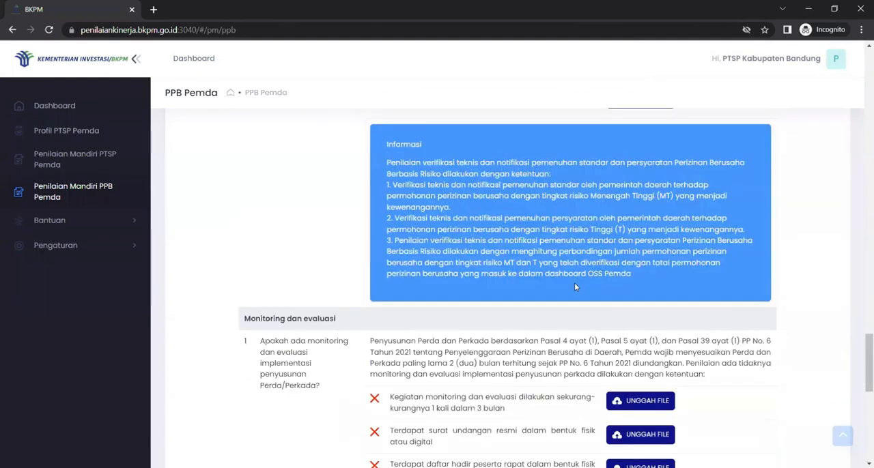
scroll(575, 286, "up", 5)
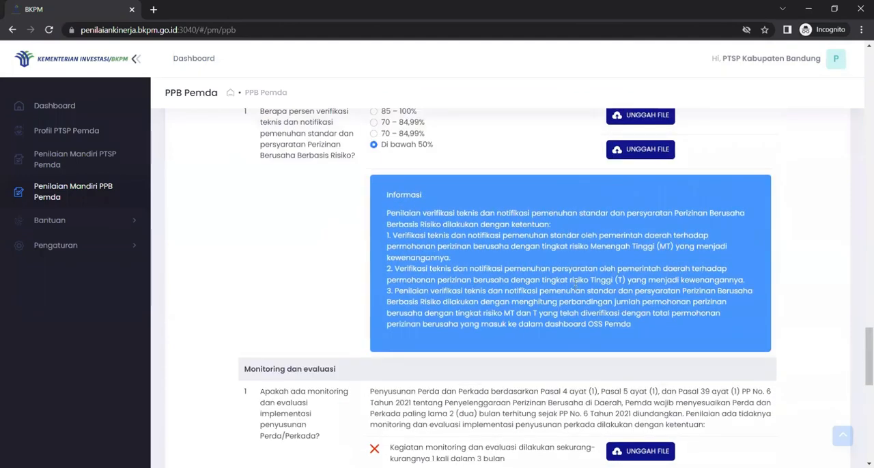
scroll(574, 287, "down", 2)
scroll(575, 283, "up", 1)
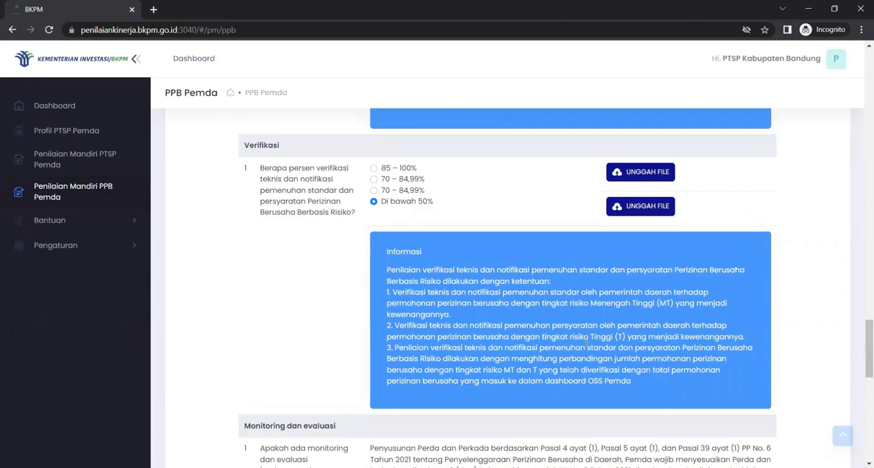
scroll(586, 344, "down", 7)
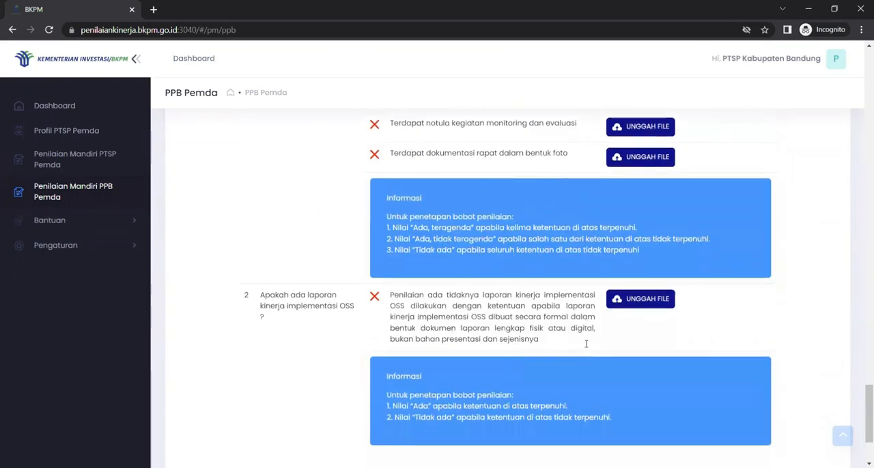
scroll(585, 345, "down", 2)
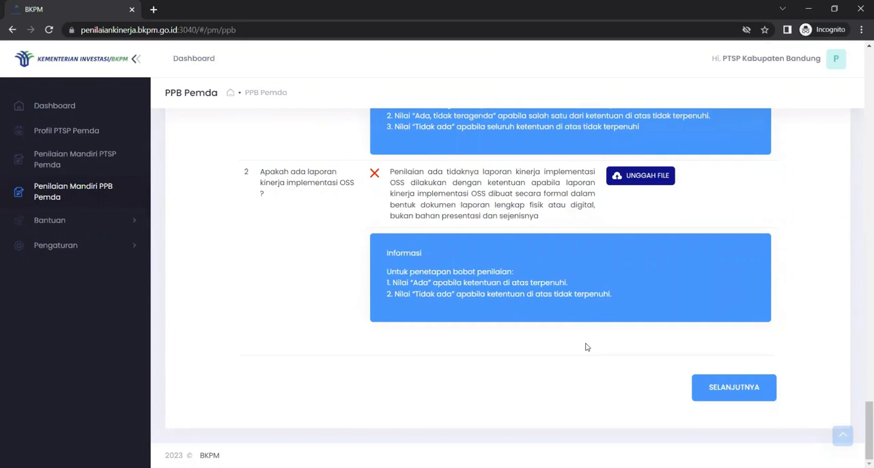
scroll(585, 348, "up", 9)
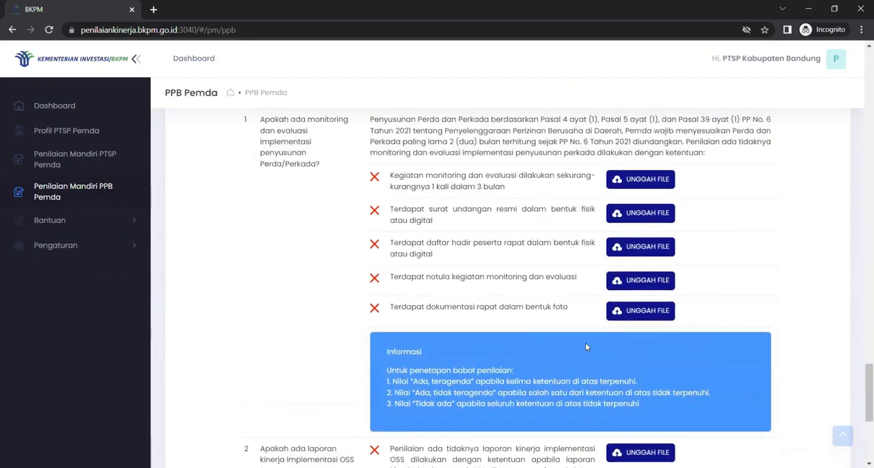
scroll(585, 348, "down", 8)
scroll(585, 347, "down", 1)
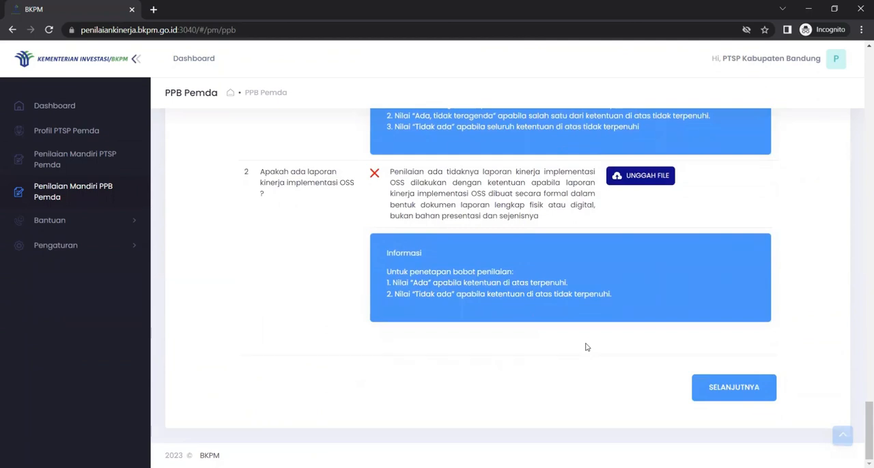
Proceed to the Penyederhanaan Persyaratan Dasar Perizinan Berusaha section and view its first question on Perda and Perkada in the Prolegda
left_click(721, 398)
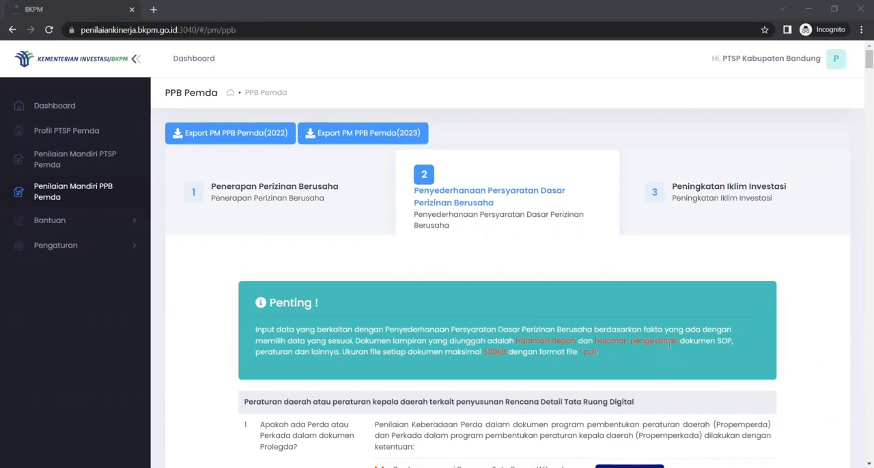
scroll(669, 345, "down", 2)
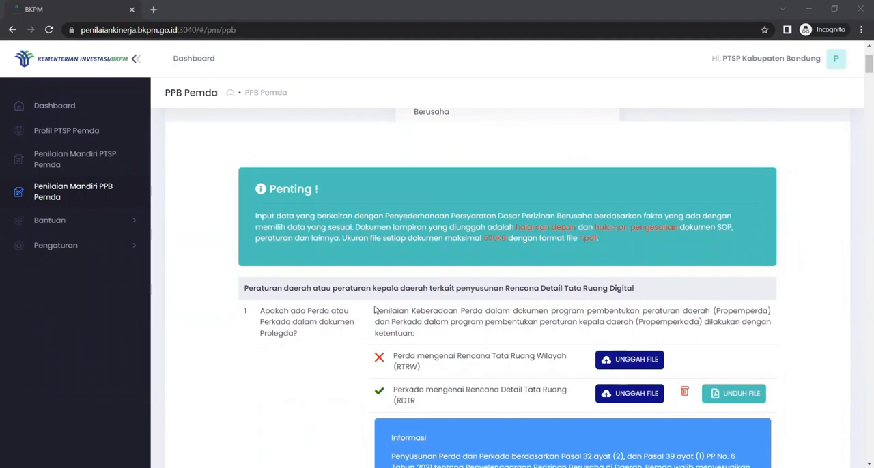
scroll(374, 311, "down", 3)
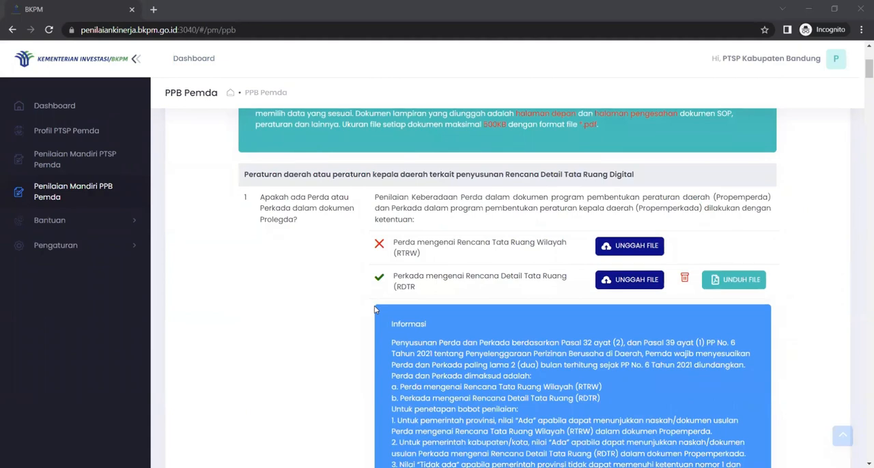
Examine the Penyederhanaan Persyaratan Dasar question groups from Rencana Detail Tata Ruang Digital through Monitoring dan Evaluasi, and return to the first question
scroll(374, 310, "down", 10)
scroll(374, 311, "down", 10)
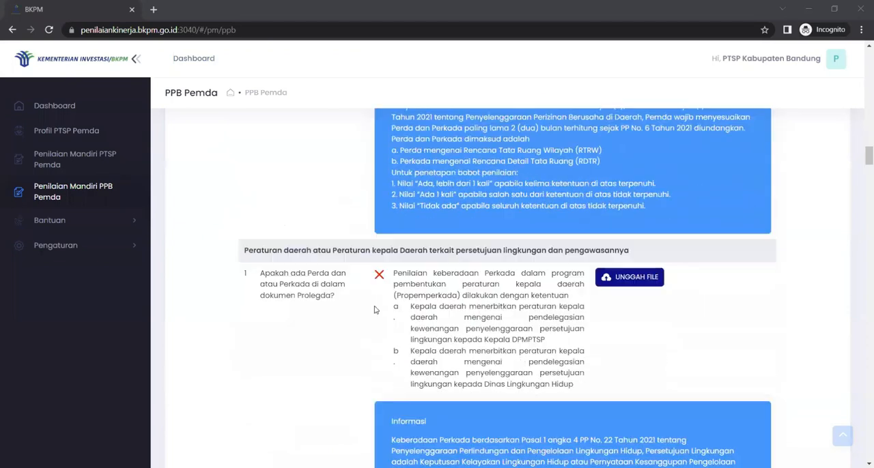
scroll(374, 311, "down", 2)
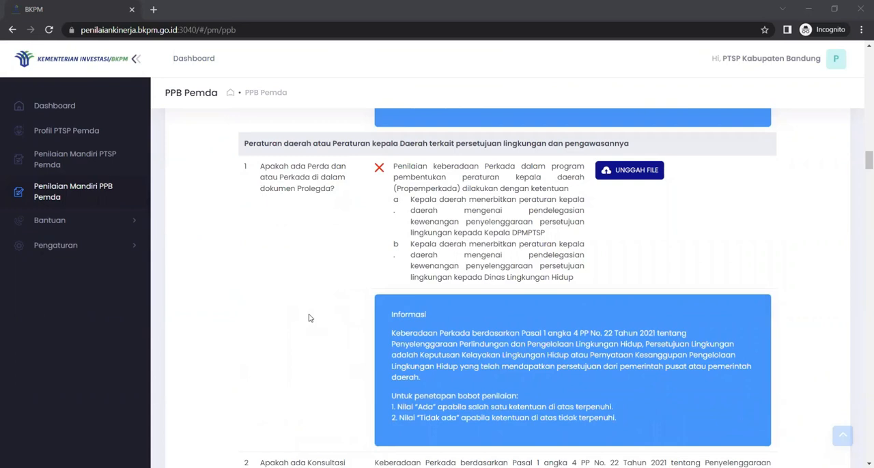
scroll(308, 318, "down", 15)
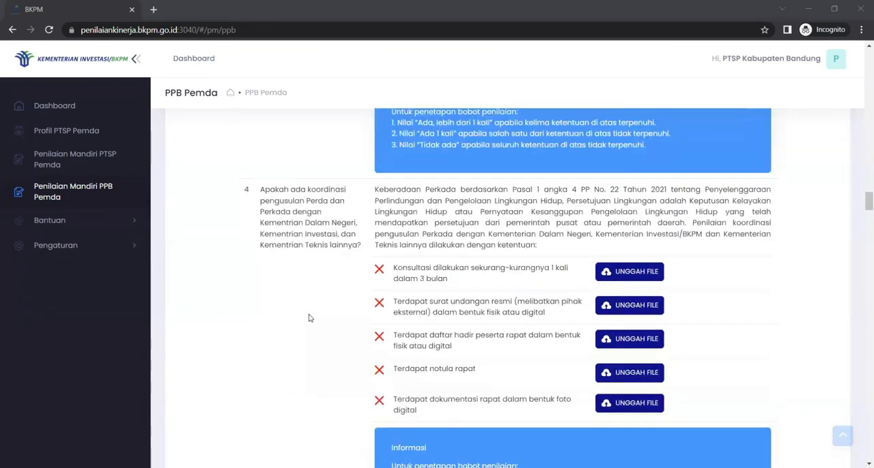
scroll(308, 318, "down", 10)
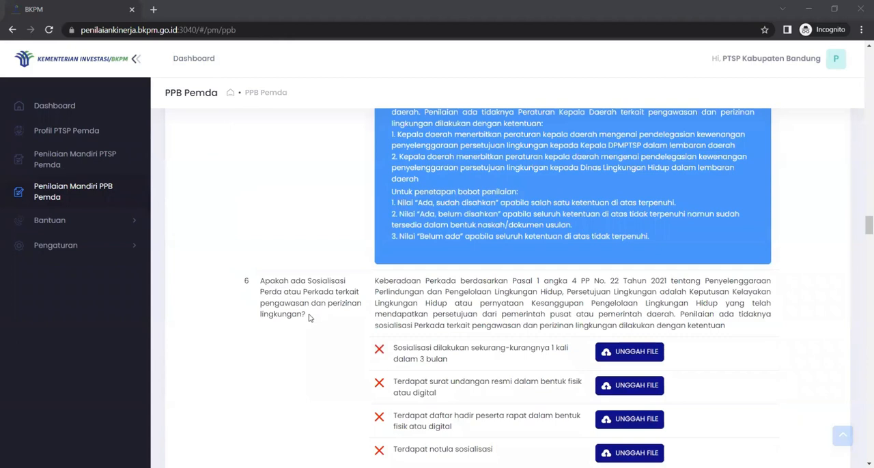
scroll(308, 319, "down", 5)
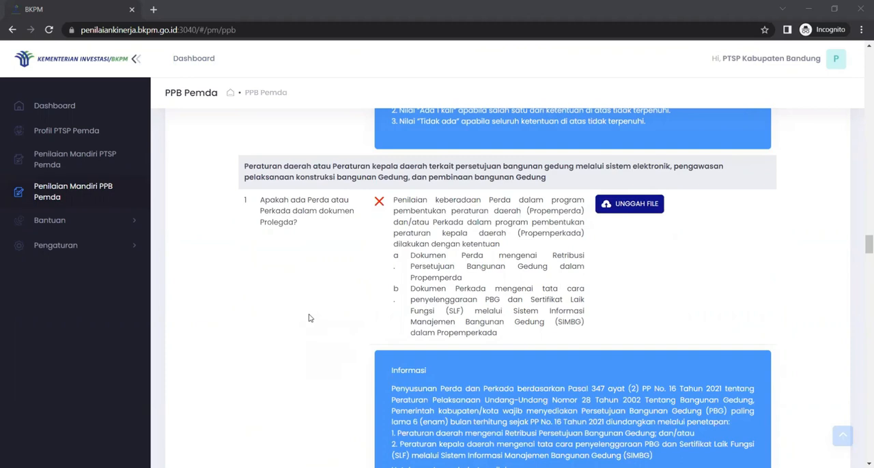
scroll(308, 319, "down", 12)
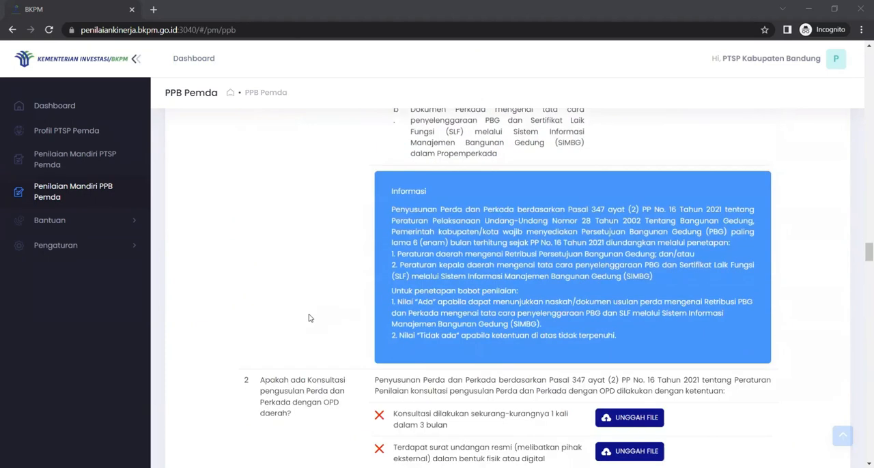
scroll(308, 318, "down", 8)
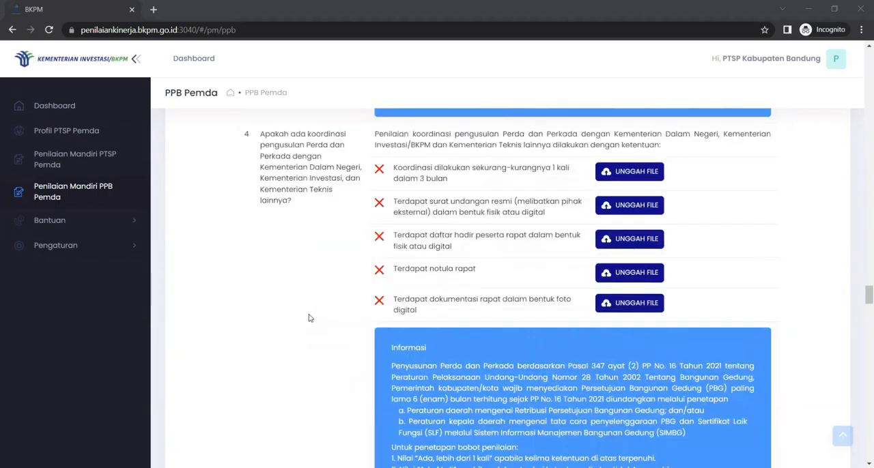
scroll(308, 318, "down", 8)
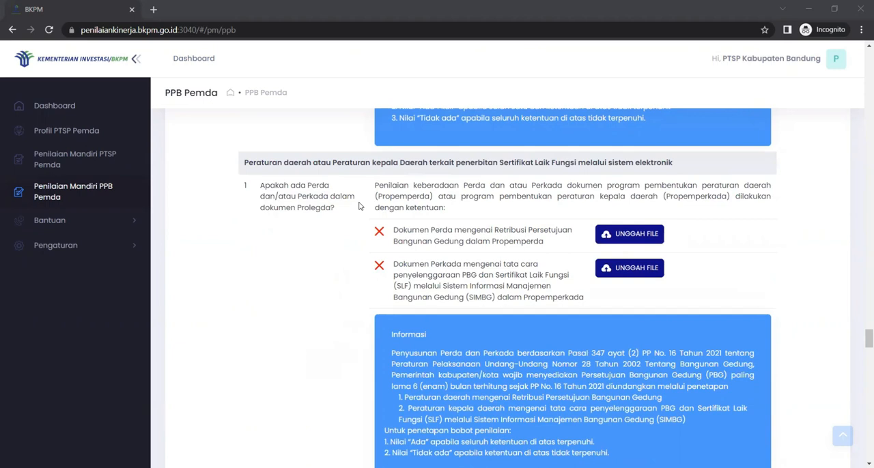
scroll(360, 205, "down", 15)
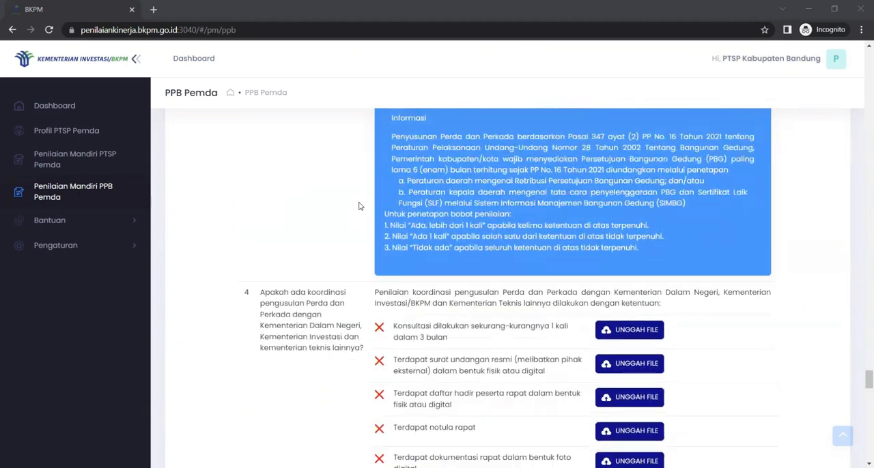
scroll(360, 206, "down", 10)
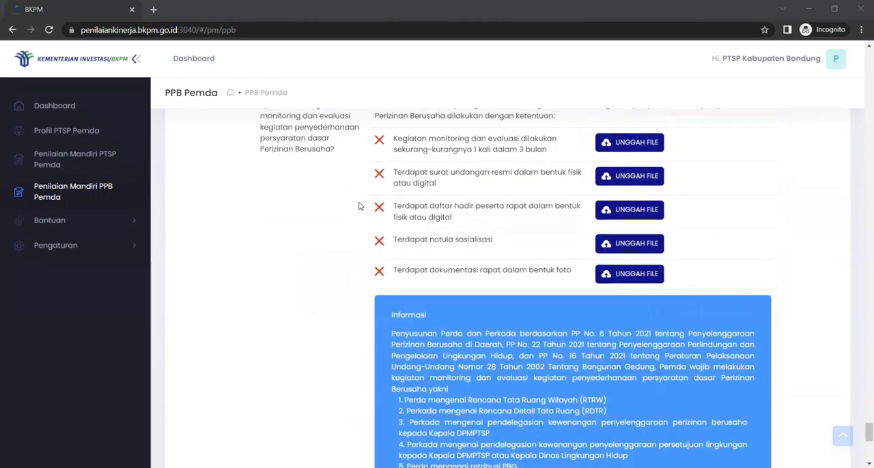
scroll(291, 171, "up", 1)
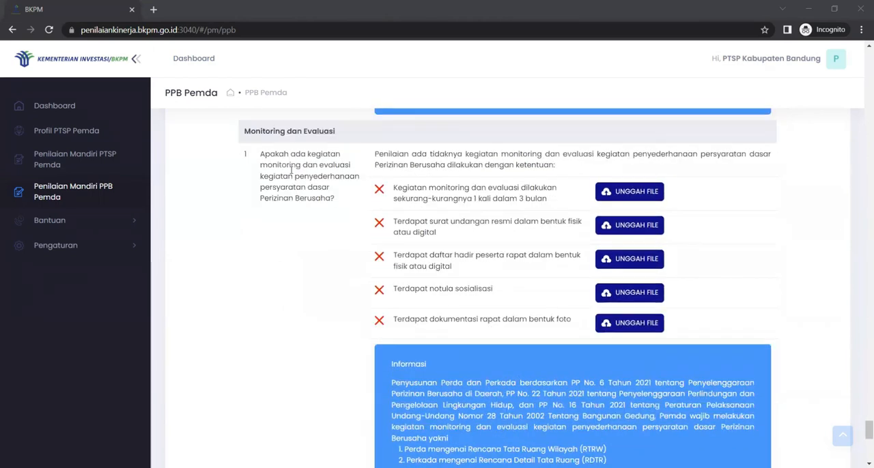
left_click(842, 438)
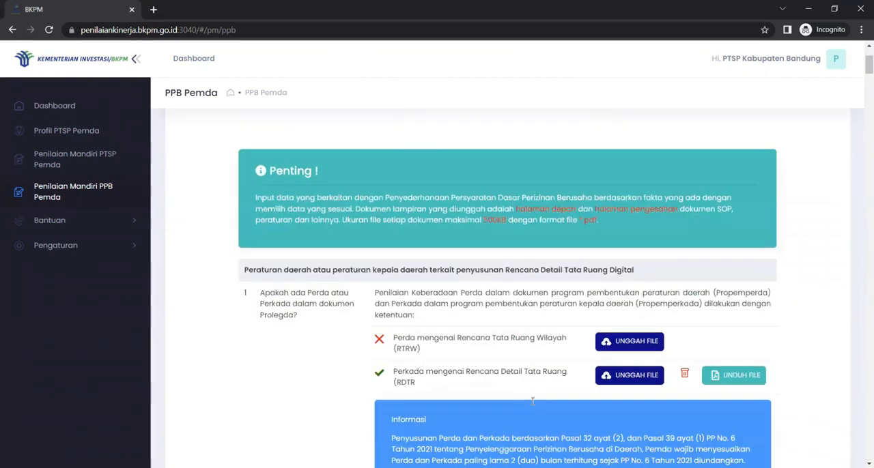
scroll(532, 401, "down", 1)
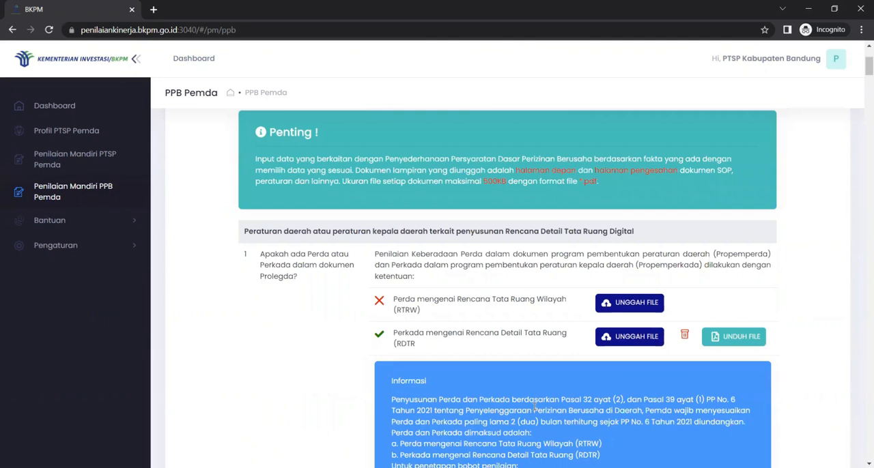
scroll(535, 408, "down", 1)
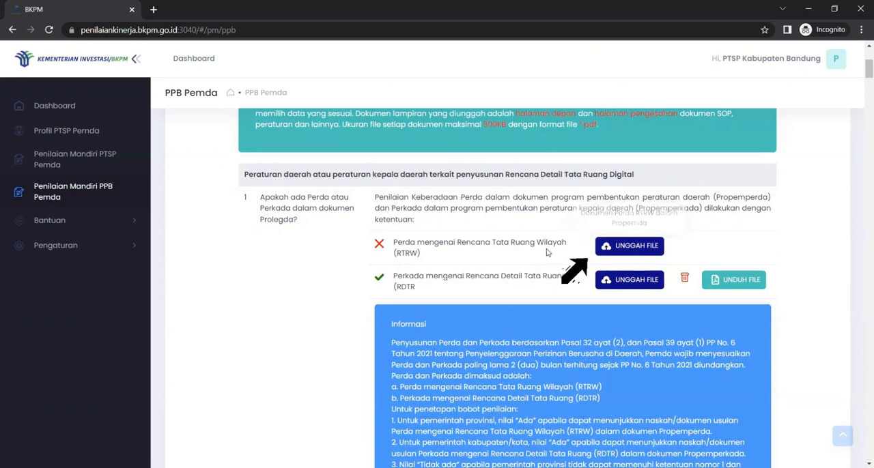
left_click(613, 251)
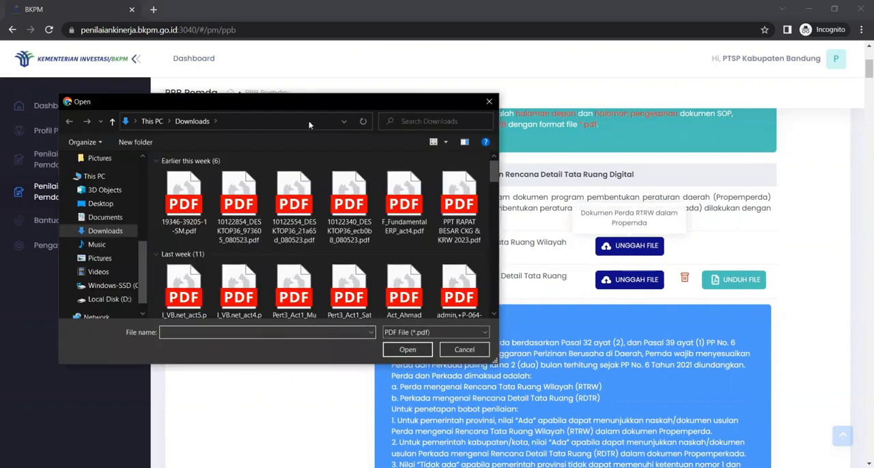
left_click(183, 205)
left_click(402, 353)
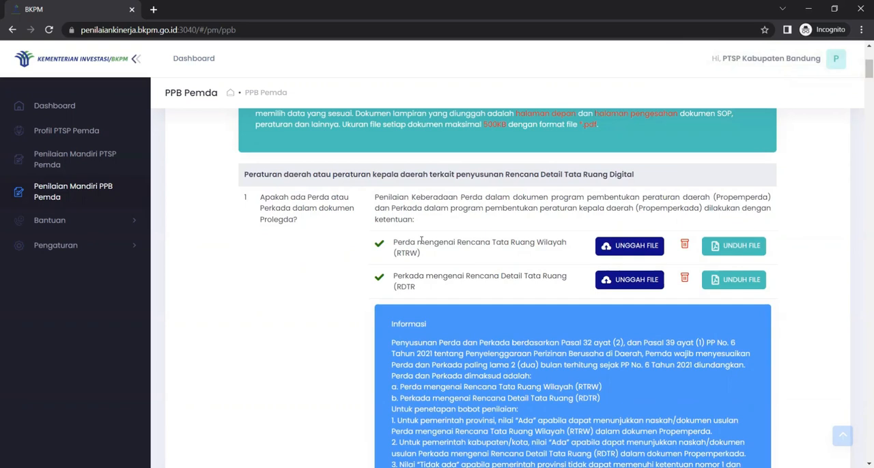
left_click(684, 245)
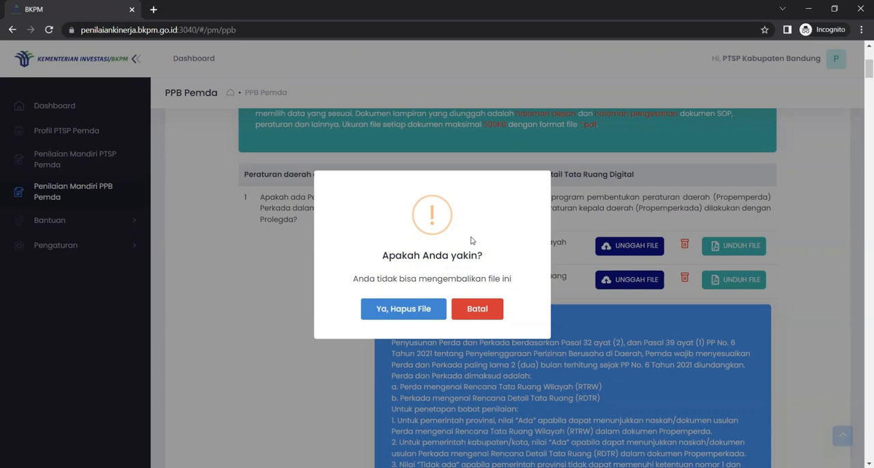
left_click(400, 315)
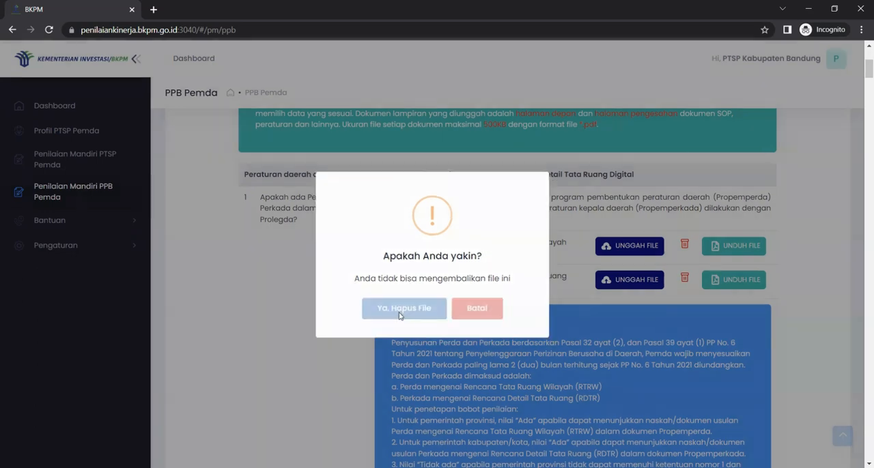
Review the required documents and scoring information for the digital RDTR questions and the persetujuan lingkungan questions up to question 5
scroll(419, 311, "down", 1)
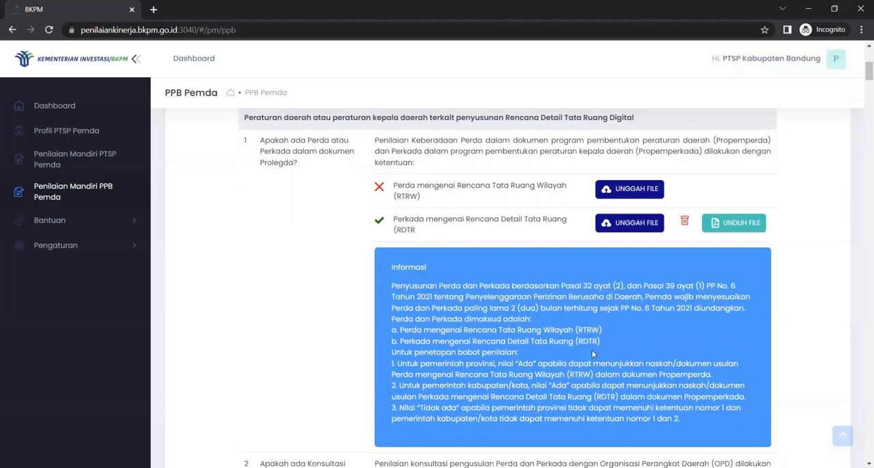
scroll(491, 307, "down", 4)
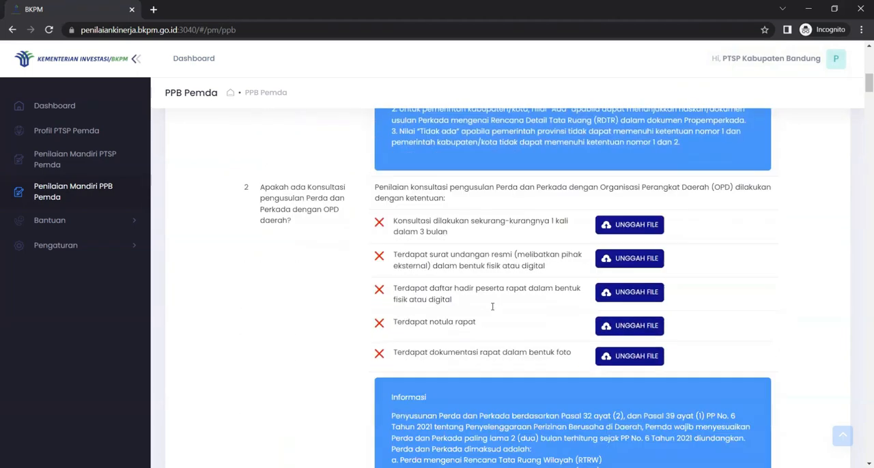
scroll(491, 306, "down", 8)
scroll(492, 306, "down", 10)
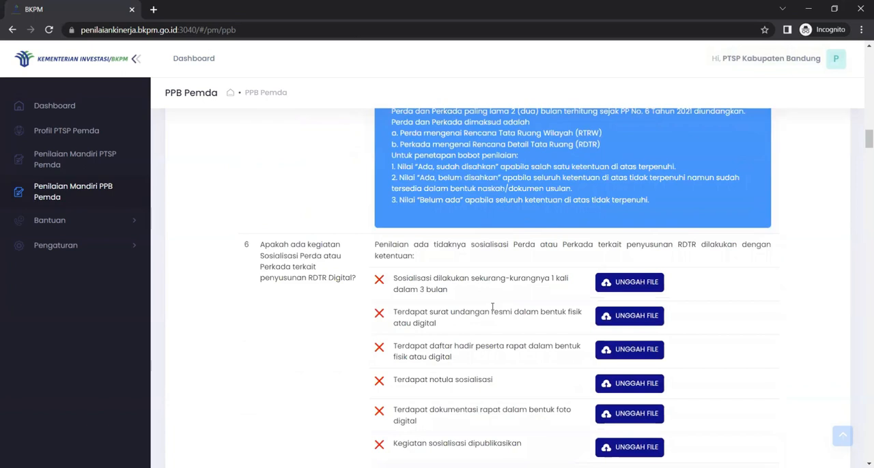
scroll(492, 306, "down", 6)
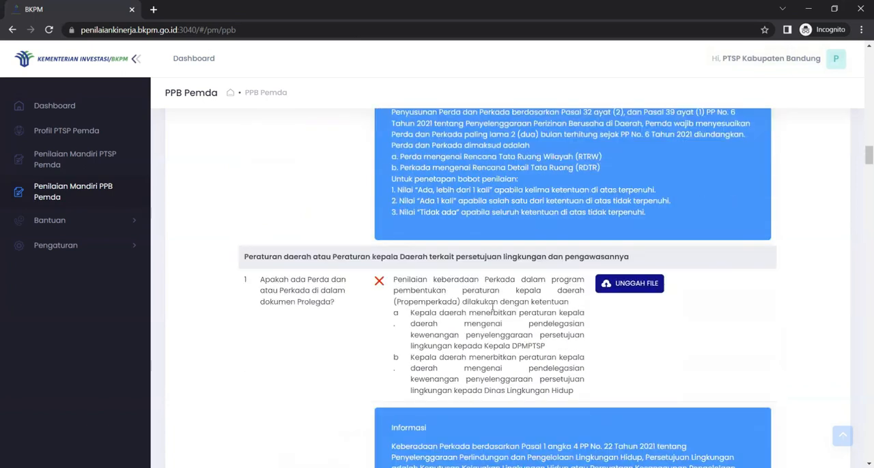
scroll(492, 306, "down", 3)
scroll(491, 306, "up", 2)
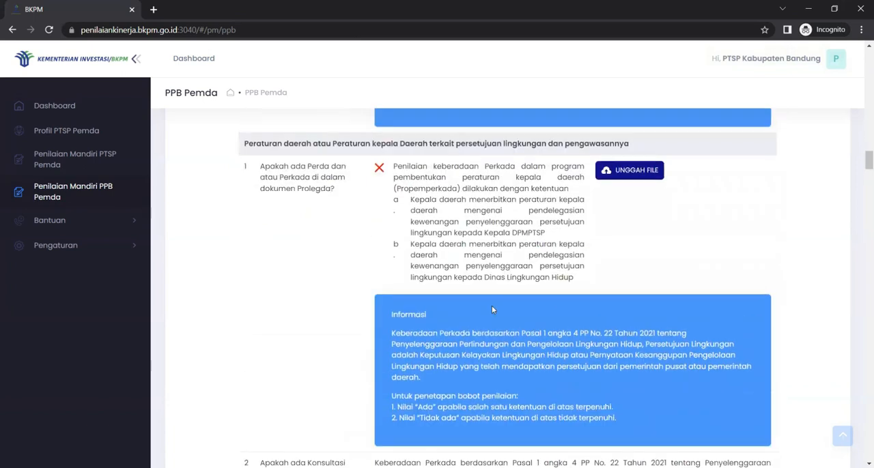
scroll(492, 309, "down", 5)
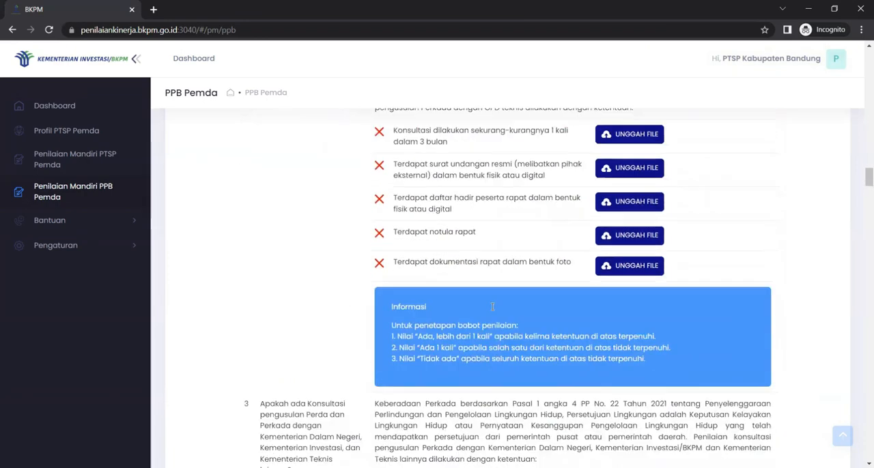
scroll(492, 306, "down", 6)
scroll(492, 307, "down", 6)
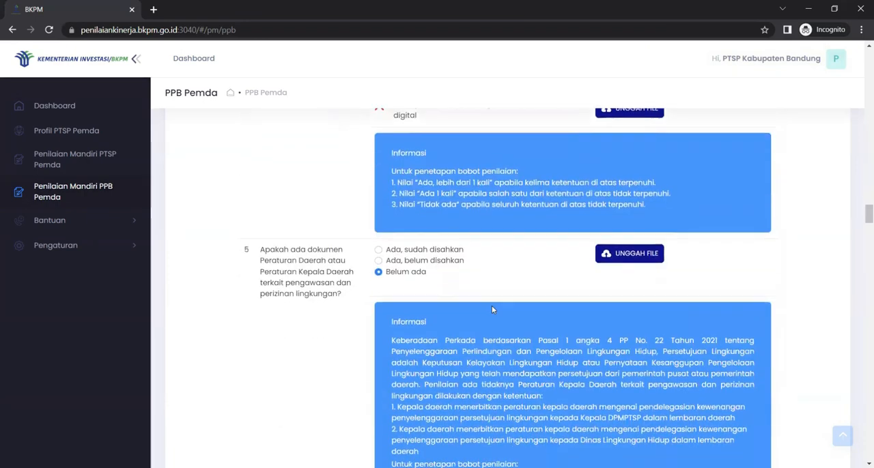
Try the answer options for question 5 on the environmental supervision and licensing regulation, finishing with "Ada, sudah disahkan"
scroll(492, 309, "down", 1)
scroll(492, 307, "down", 1)
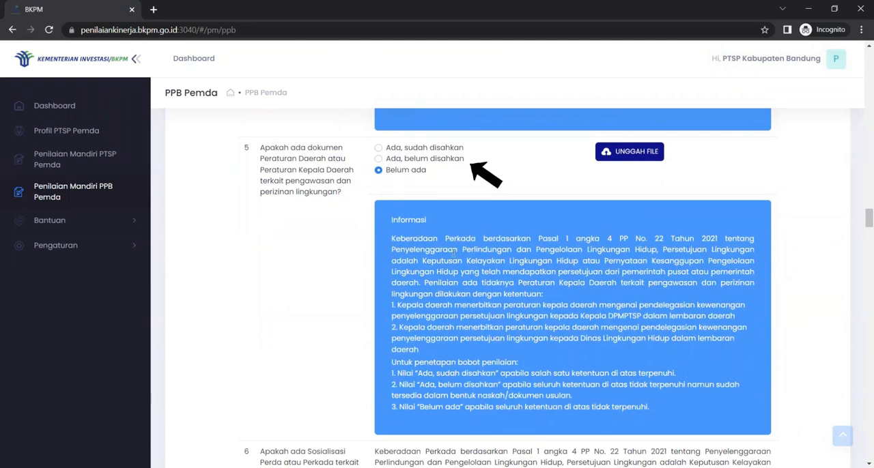
left_click(413, 158)
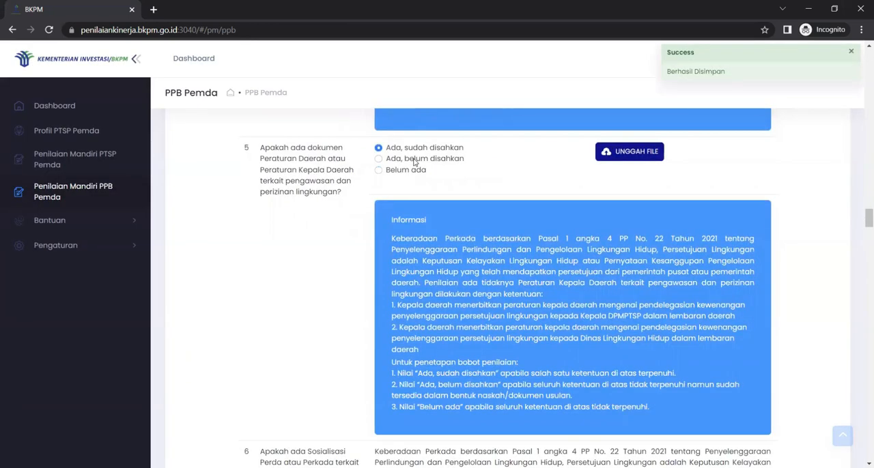
left_click(415, 170)
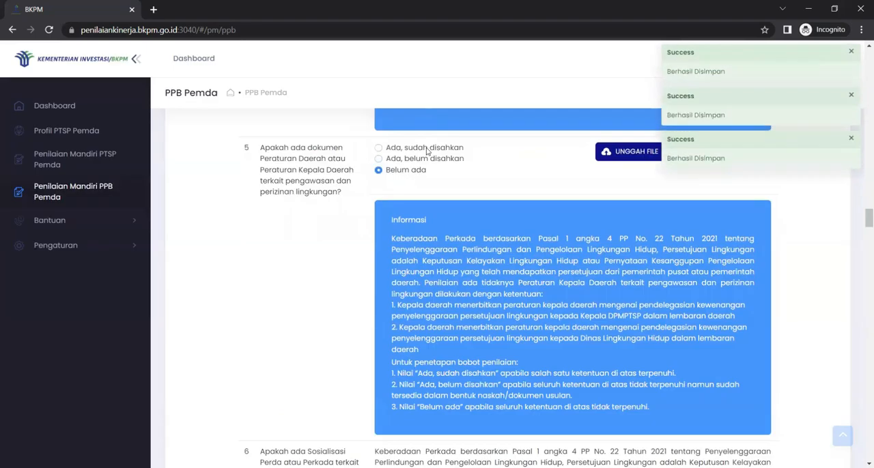
left_click(426, 148)
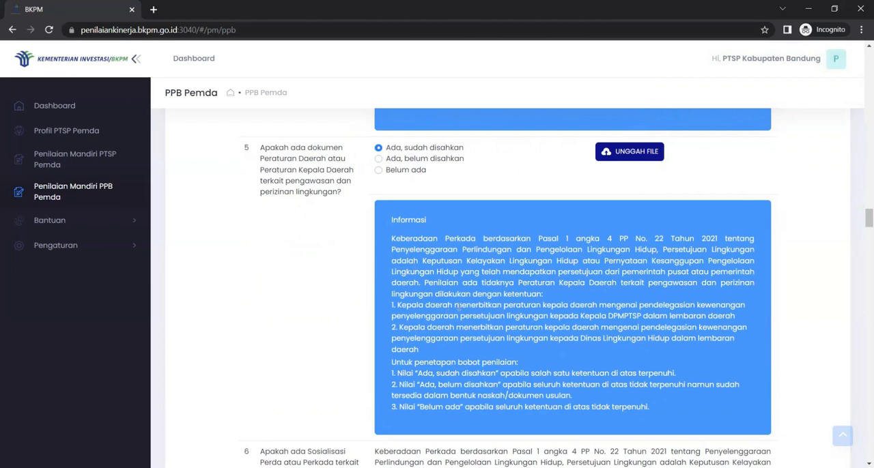
scroll(459, 307, "up", 1)
scroll(459, 307, "down", 1)
mouse_move(627, 156)
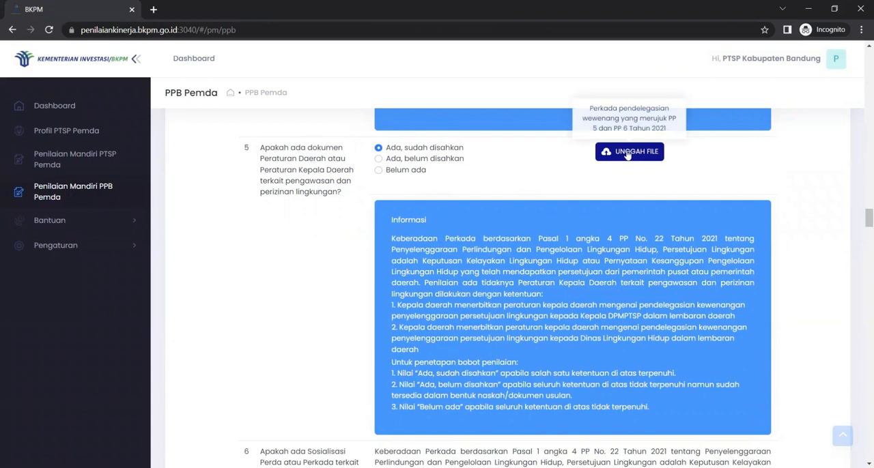
left_click(639, 154)
left_click(205, 189)
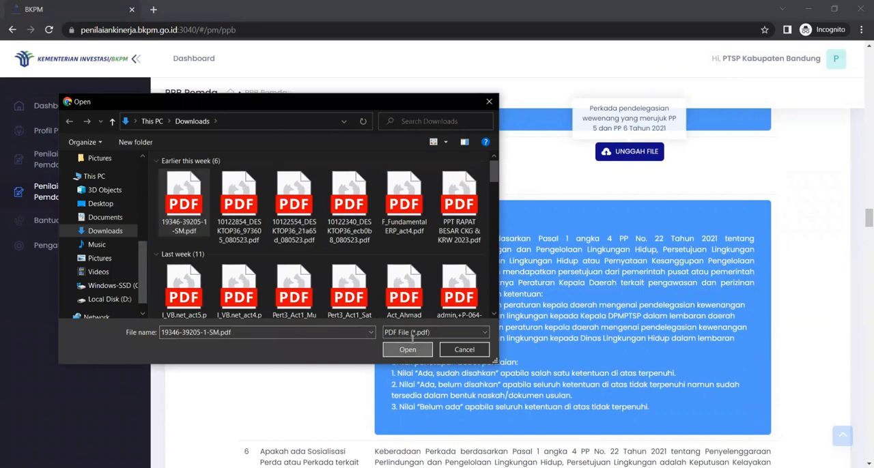
left_click(408, 349)
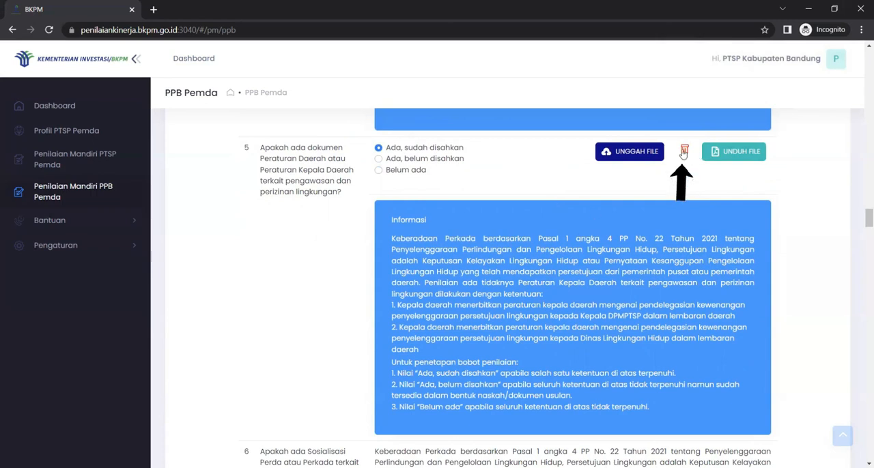
Look through the remaining building approval, Sertifikat Laik Fungsi and Monitoring dan Evaluasi questions up to the laporan kinerja question
scroll(599, 310, "down", 15)
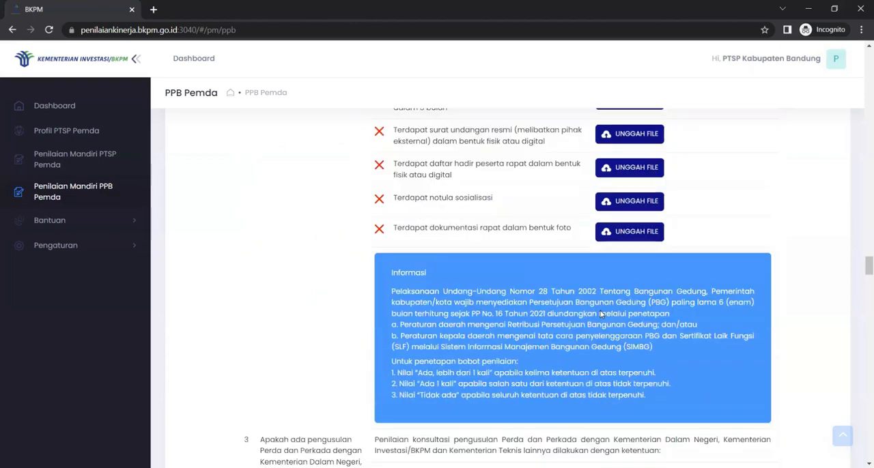
scroll(601, 314, "down", 10)
scroll(601, 314, "down", 15)
scroll(608, 309, "down", 10)
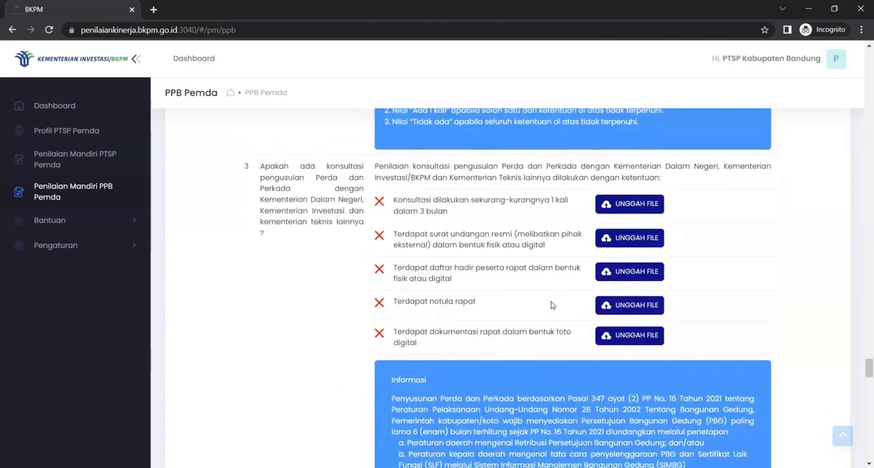
scroll(552, 305, "down", 12)
scroll(552, 305, "down", 12)
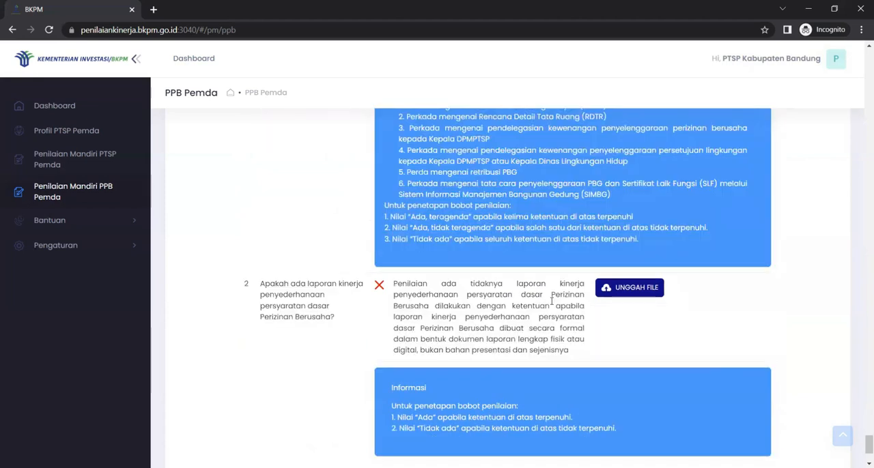
Finish the Penyederhanaan Persyaratan Dasar Perizinan Berusaha section and continue to the Peningkatan Iklim Investasi section
scroll(551, 303, "down", 2)
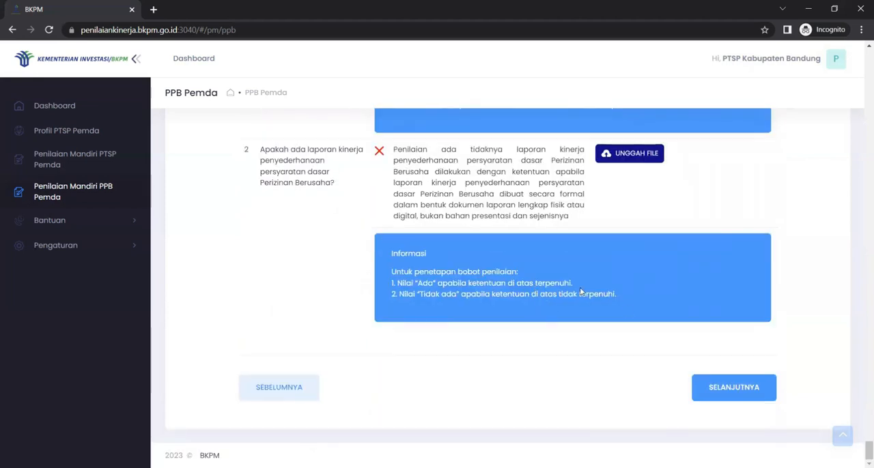
left_click(727, 394)
left_click(726, 394)
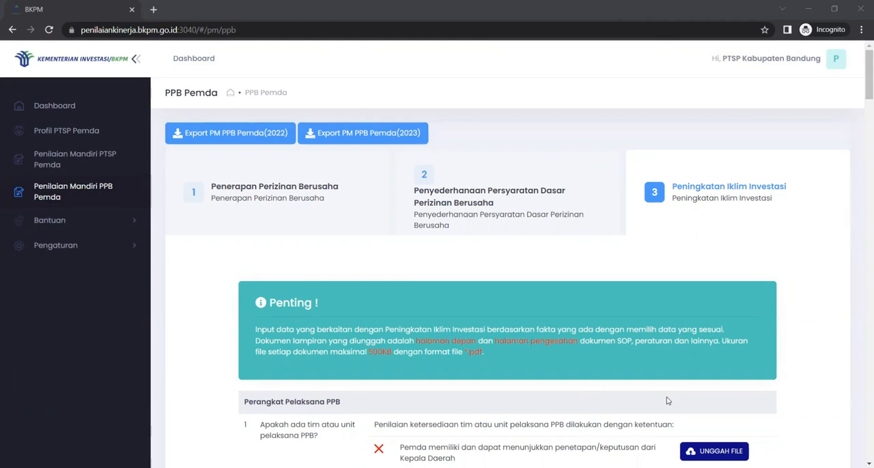
Look through the Peningkatan Iklim Investasi questions from Perangkat Pelaksana PPB to the last Tindak lanjut atas hasil Evaluasi question
scroll(667, 402, "down", 3)
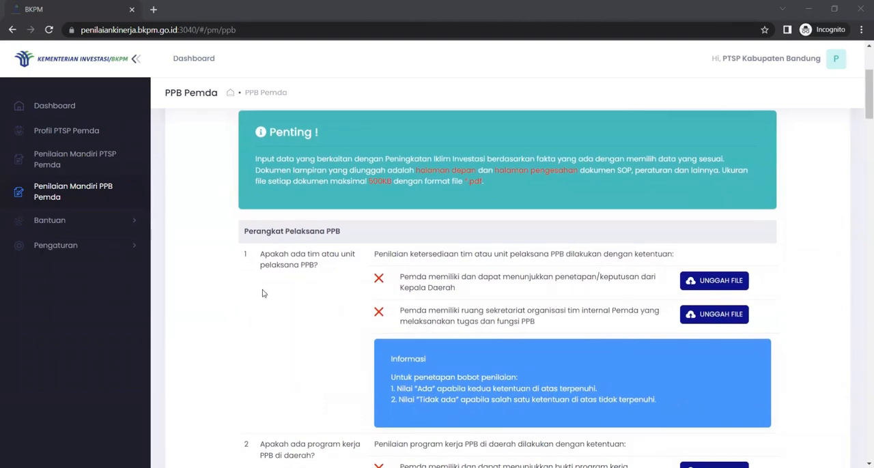
scroll(263, 293, "down", 10)
scroll(263, 293, "up", 3)
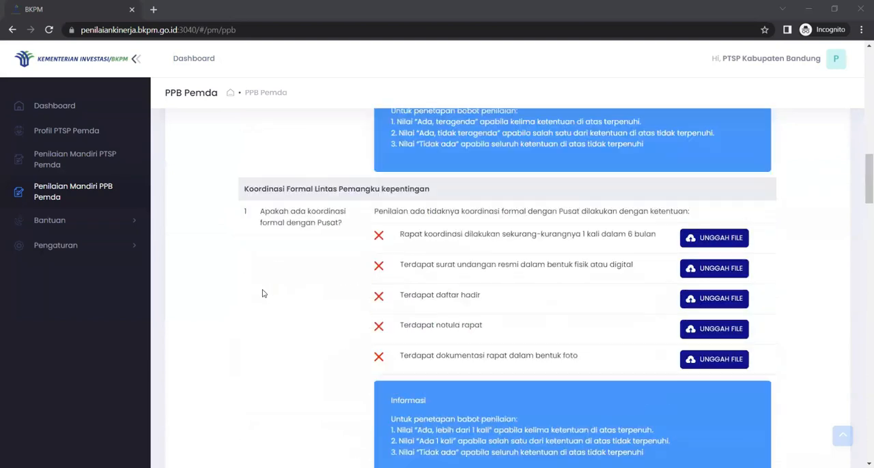
scroll(263, 294, "up", 1)
scroll(263, 293, "up", 1)
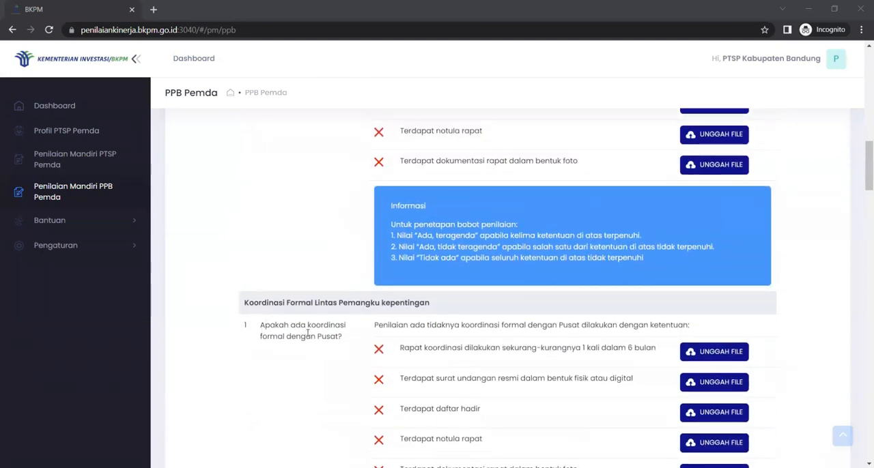
scroll(312, 329, "up", 1)
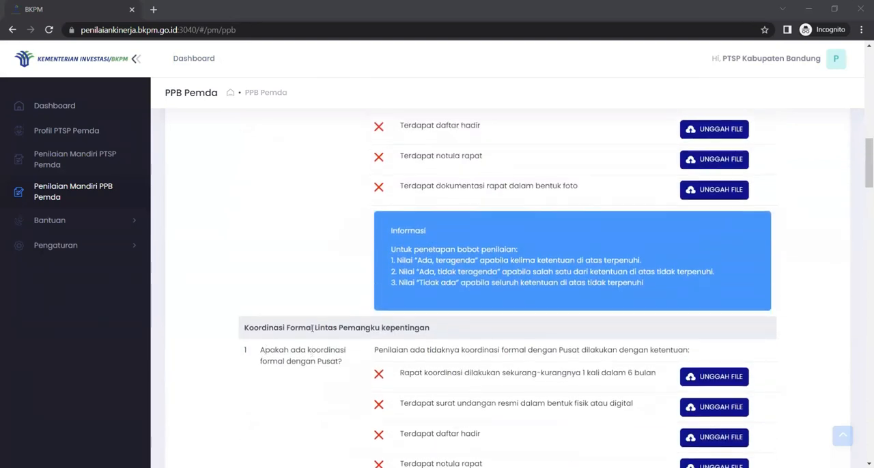
scroll(312, 329, "down", 6)
scroll(312, 329, "up", 4)
scroll(312, 329, "down", 15)
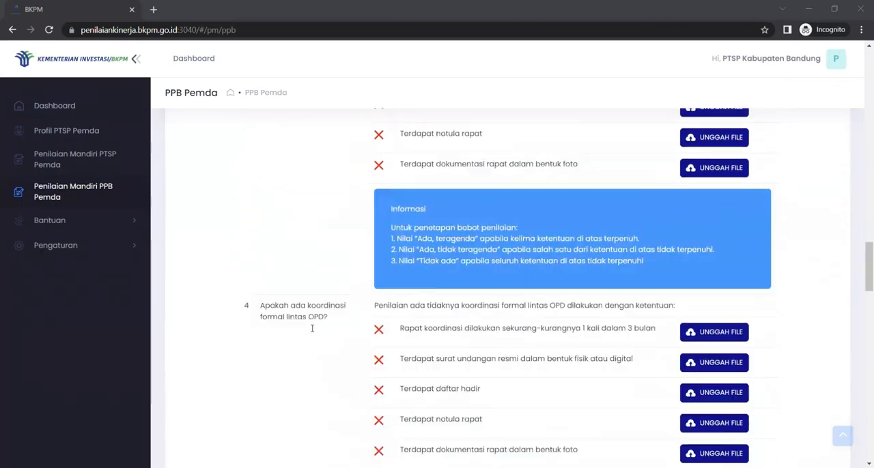
scroll(312, 329, "down", 10)
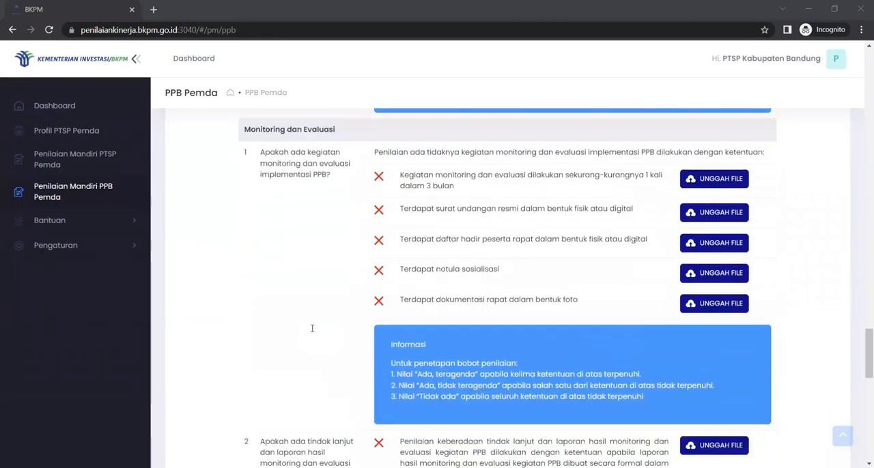
scroll(312, 328, "up", 5)
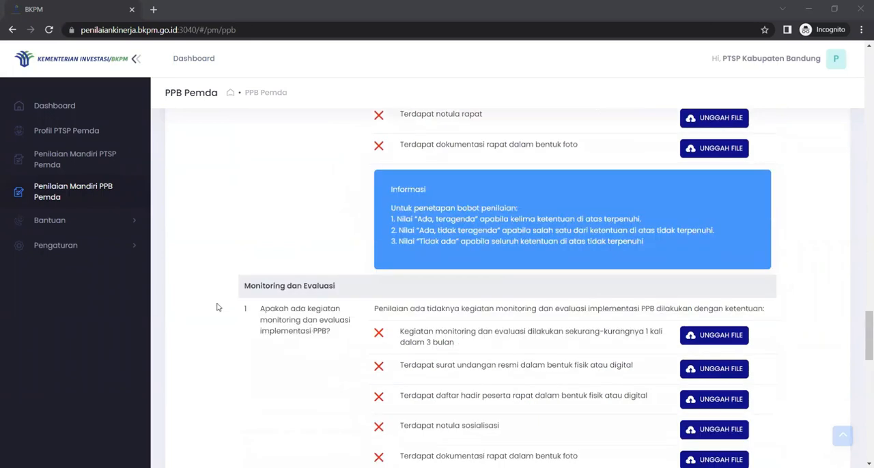
scroll(277, 316, "down", 6)
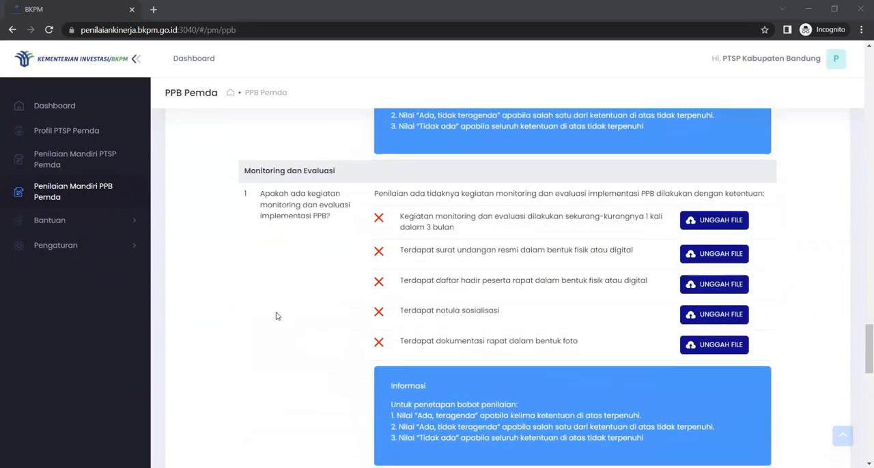
scroll(277, 317, "down", 2)
scroll(277, 316, "up", 1)
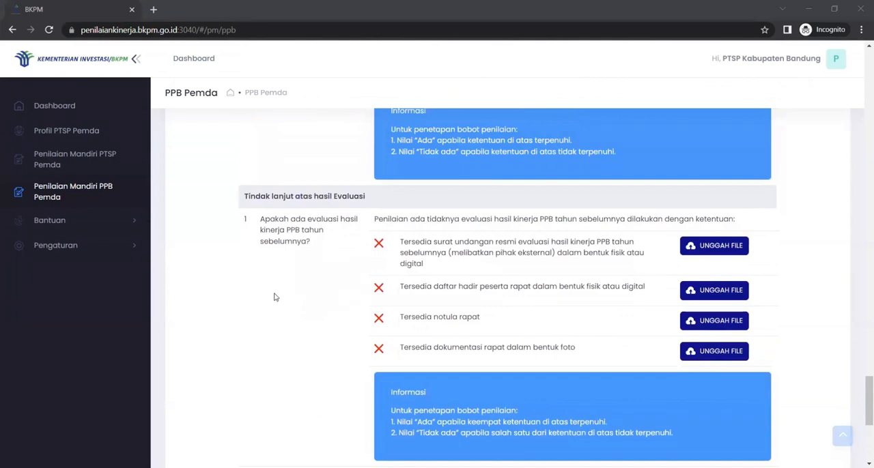
scroll(276, 297, "down", 4)
scroll(275, 297, "up", 2)
scroll(275, 297, "down", 2)
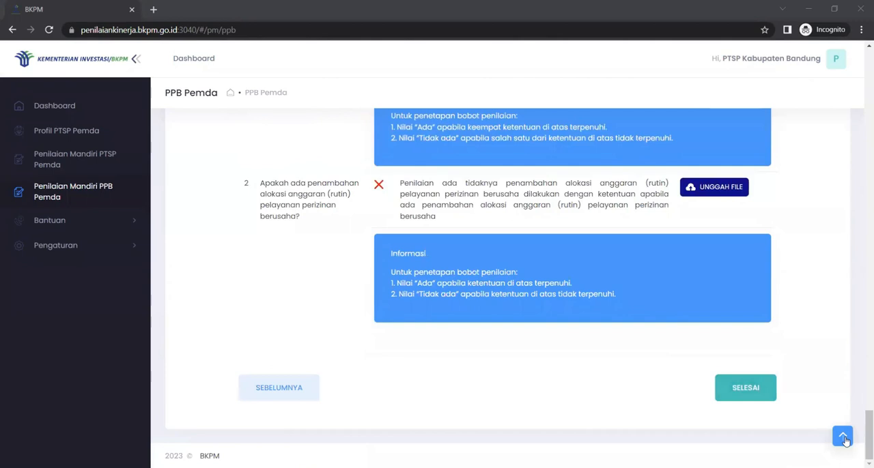
left_click(840, 435)
scroll(539, 367, "down", 3)
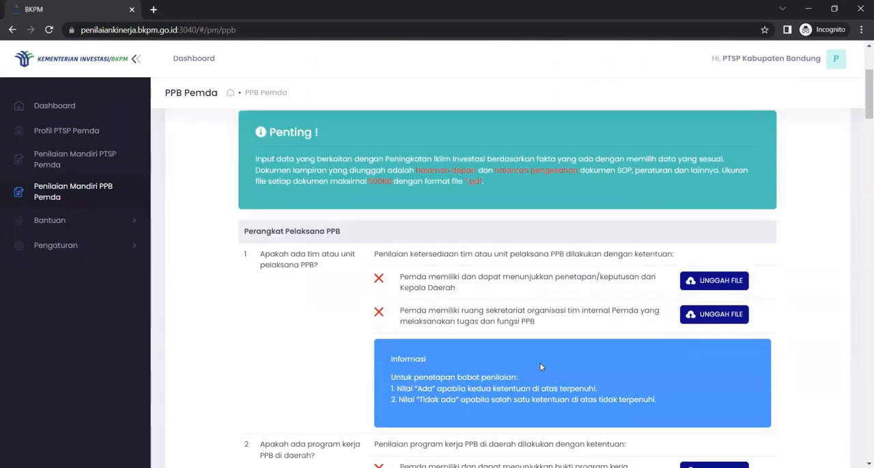
scroll(540, 366, "down", 1)
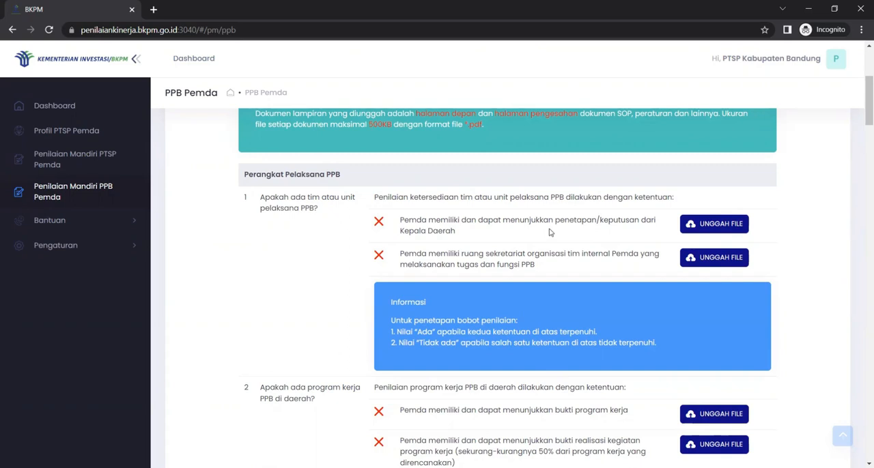
left_click(720, 229)
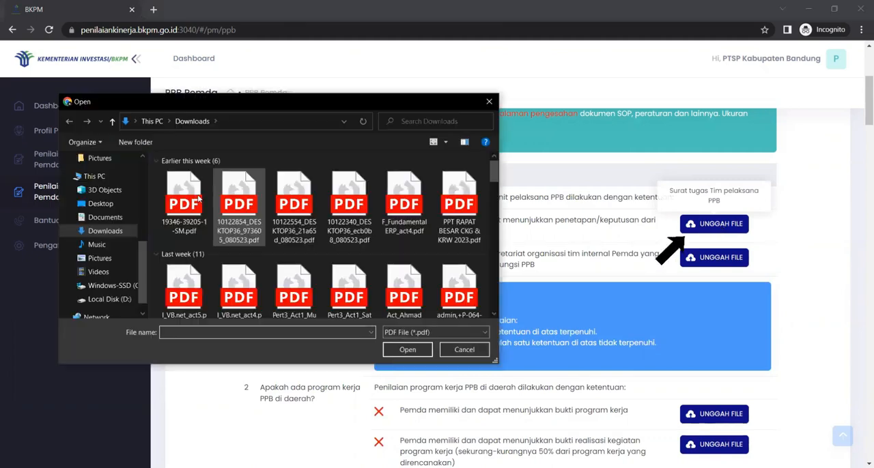
left_click(411, 353)
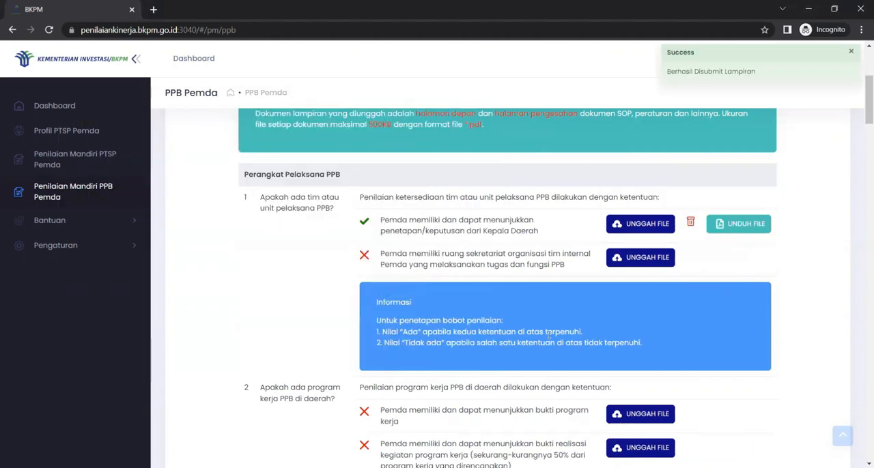
scroll(548, 335, "up", 1)
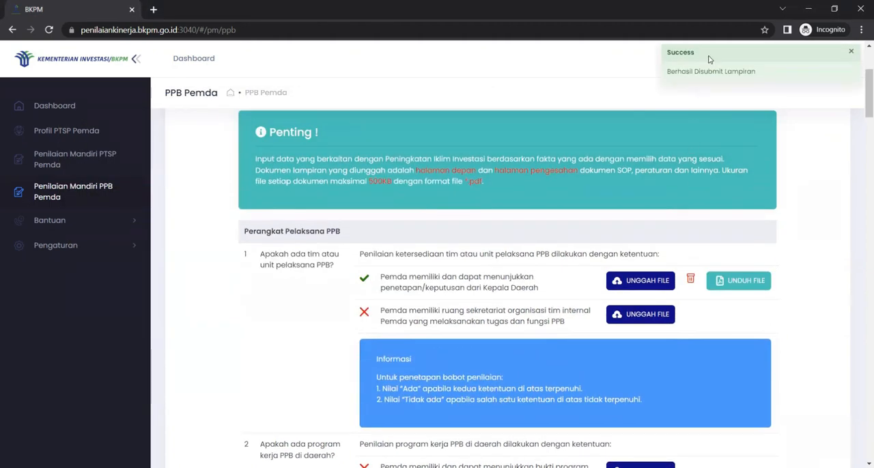
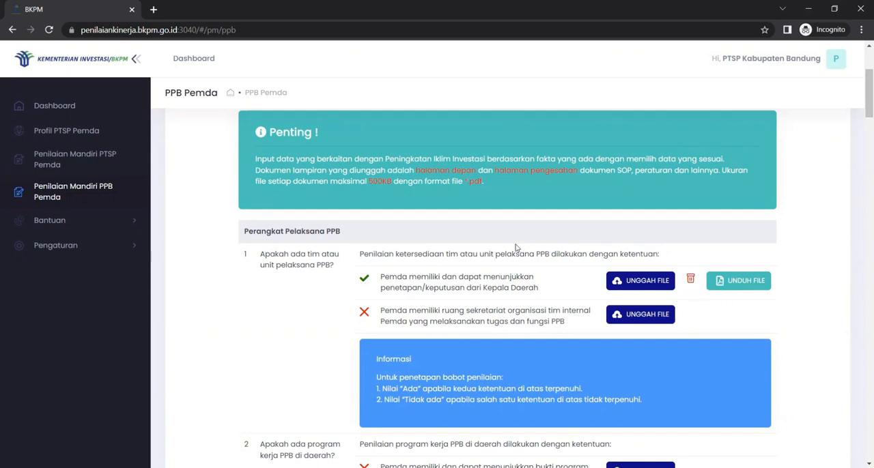
Review the Peningkatan Iklim Investasi requirements and scoring notes, from Perangkat Pelaksana PPB through the penambahan alokasi anggaran question
scroll(516, 248, "up", 1)
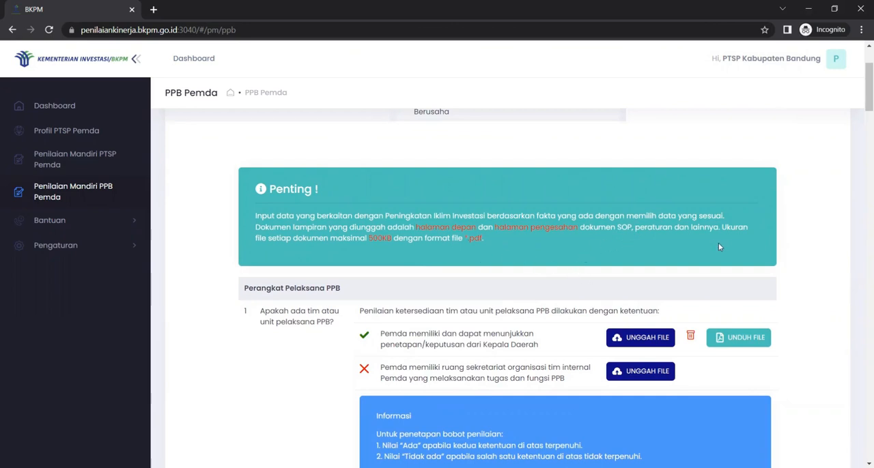
scroll(724, 247, "down", 2)
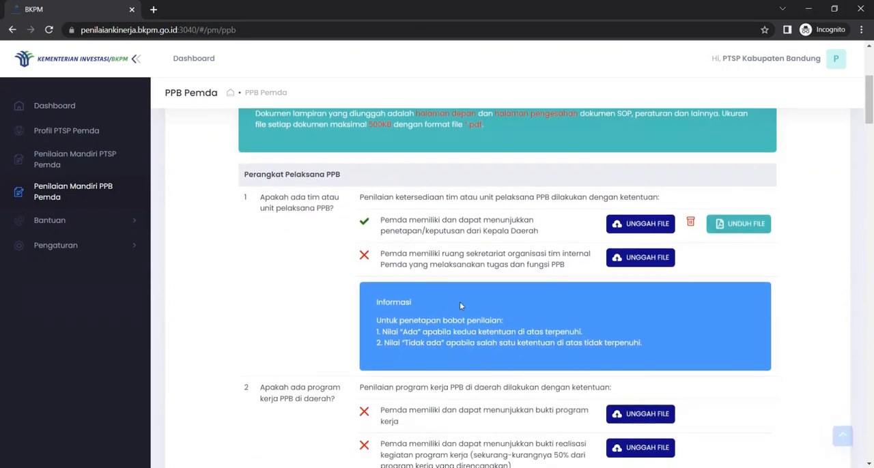
scroll(484, 336, "down", 10)
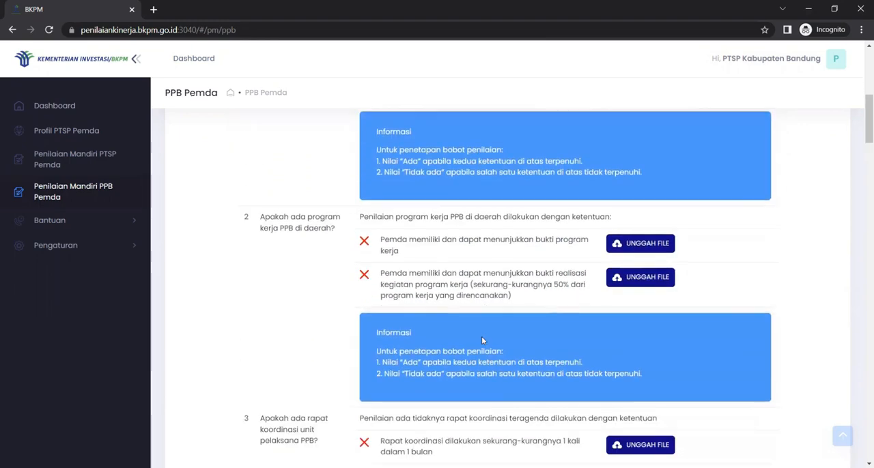
scroll(482, 339, "down", 15)
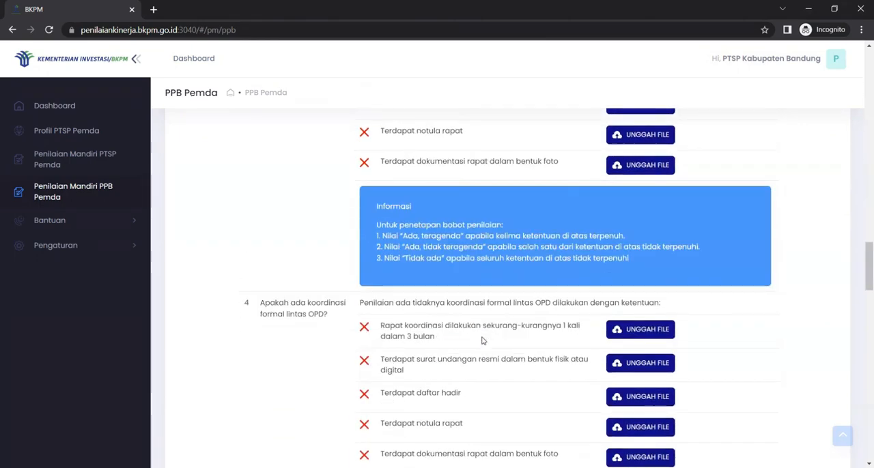
scroll(481, 336, "down", 15)
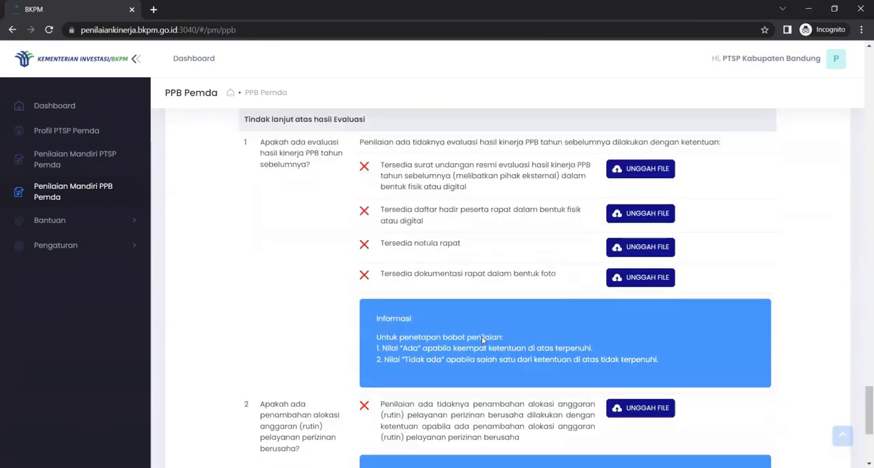
scroll(480, 336, "up", 15)
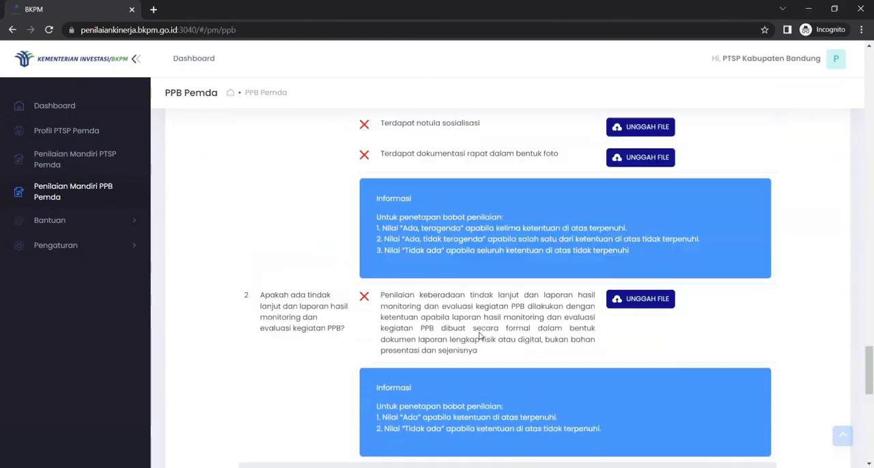
scroll(480, 336, "up", 10)
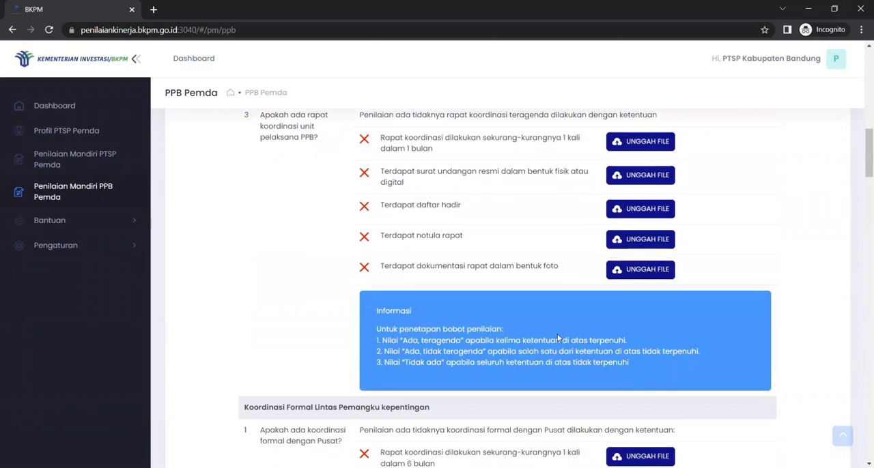
scroll(557, 338, "up", 8)
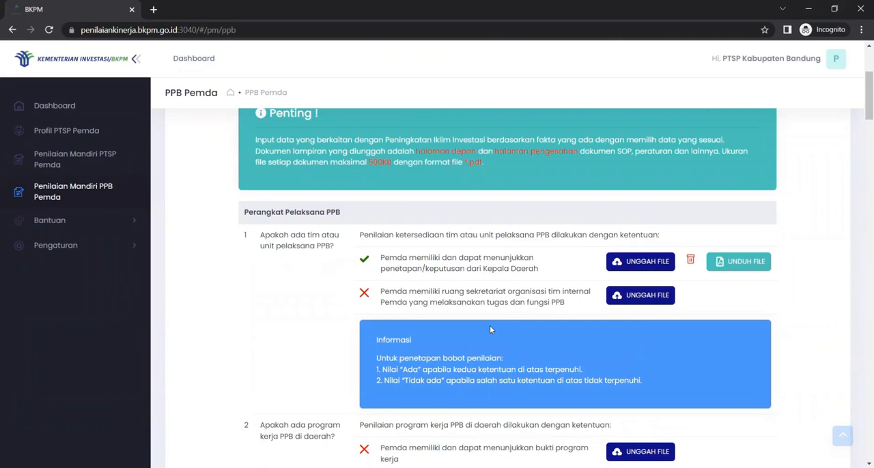
scroll(607, 301, "up", 2)
scroll(607, 301, "down", 3)
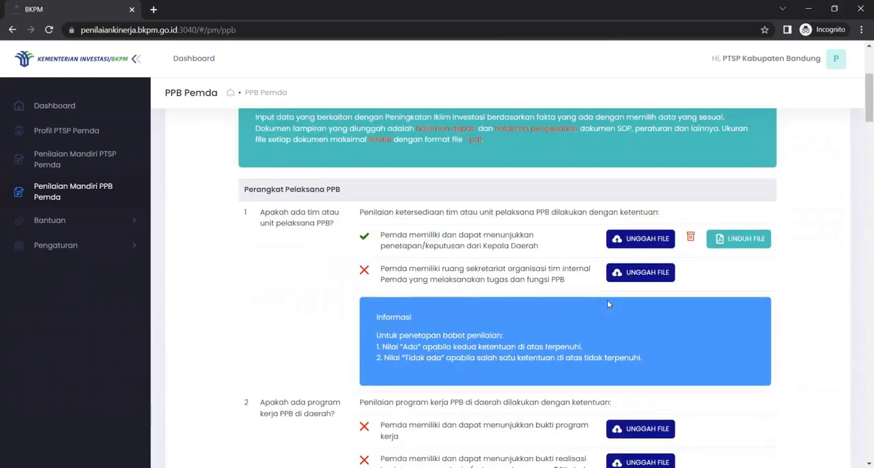
scroll(607, 304, "down", 15)
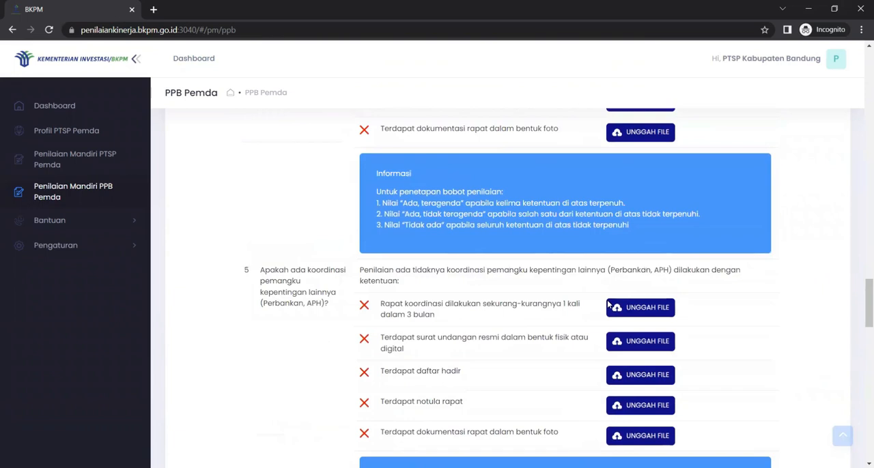
scroll(607, 303, "down", 10)
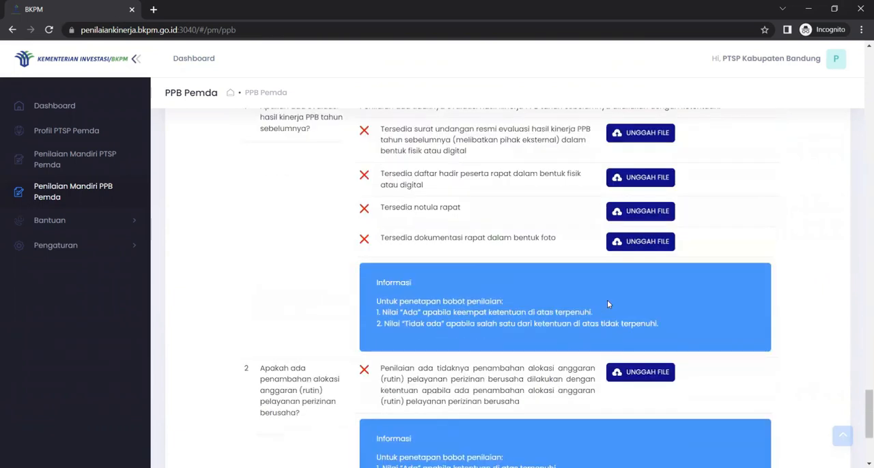
scroll(609, 304, "down", 3)
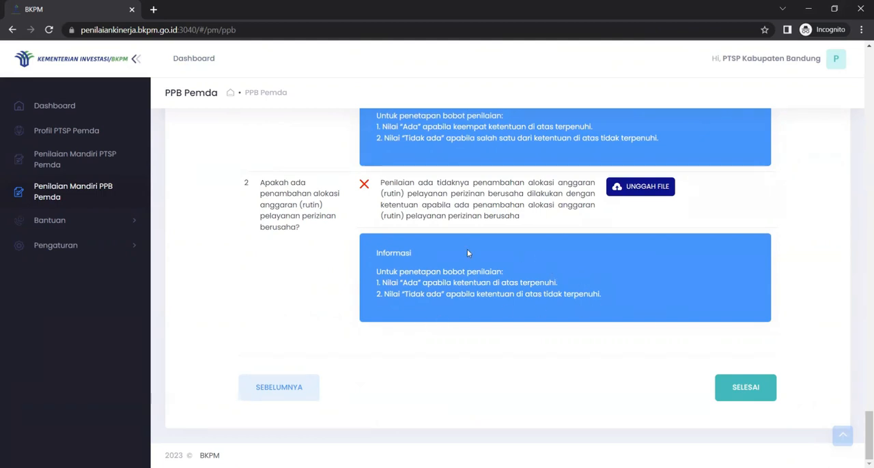
scroll(575, 374, "up", 1)
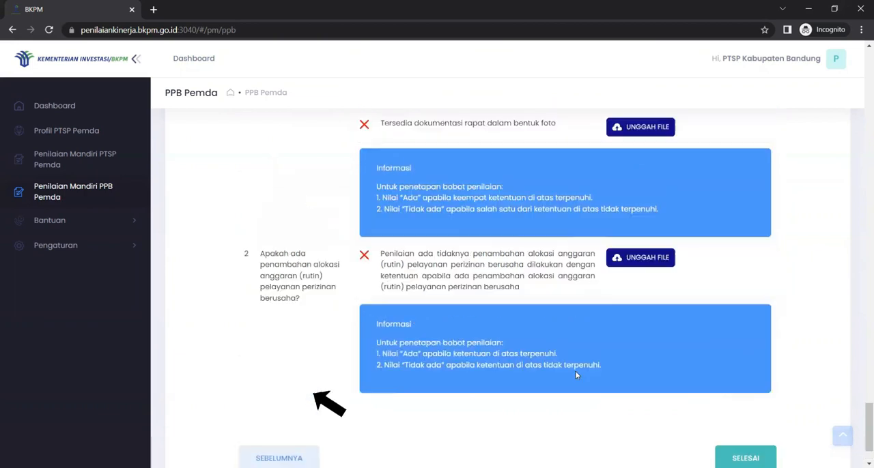
scroll(575, 374, "up", 15)
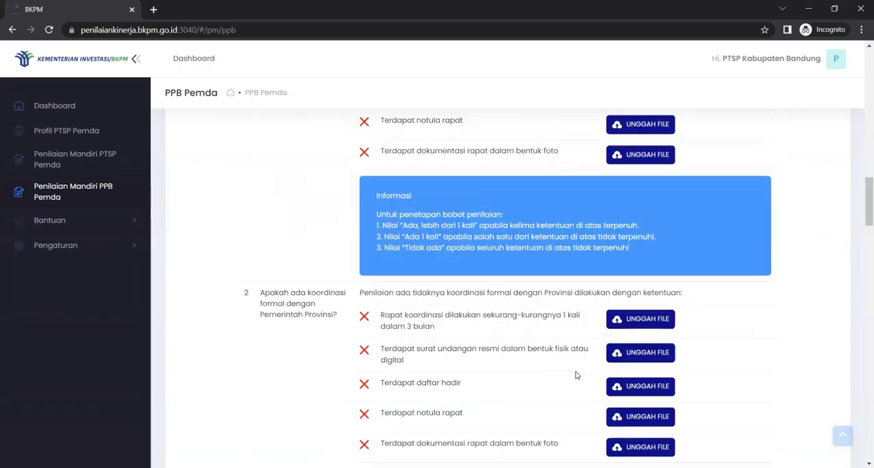
scroll(576, 375, "up", 10)
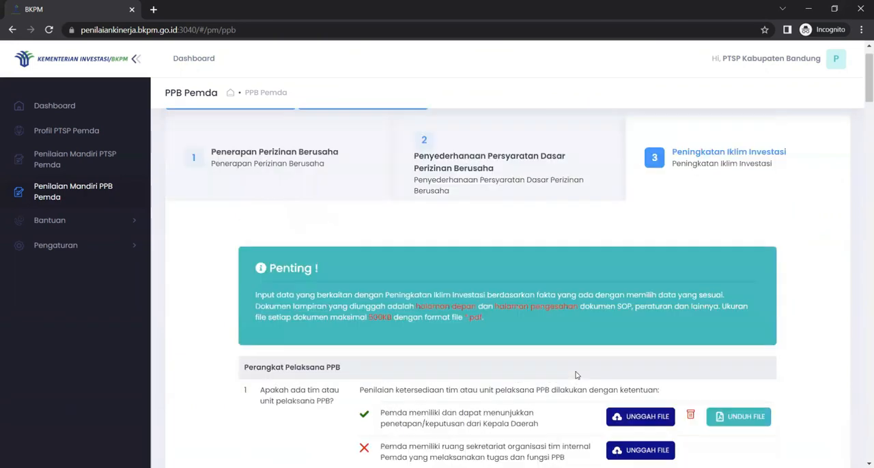
scroll(575, 375, "up", 1)
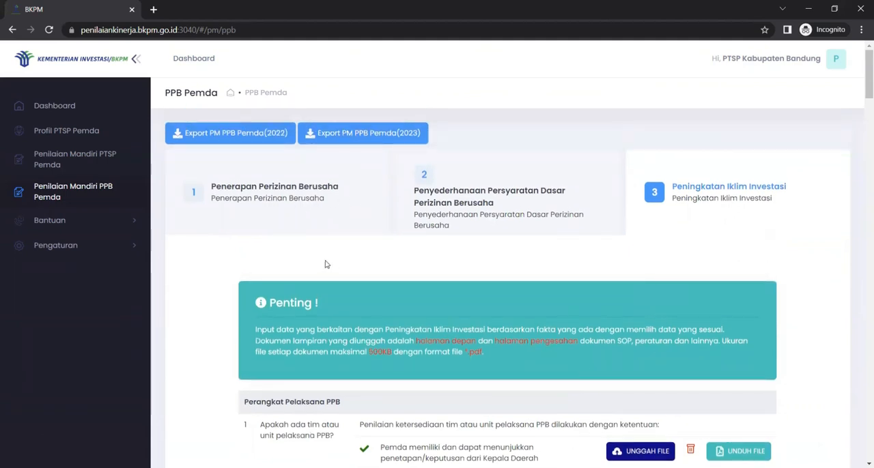
Finish the PPB Pemda self-assessment and view the total Penilaian Mandiri PPB score on the dashboard
left_click_drag(868, 81, 863, 458)
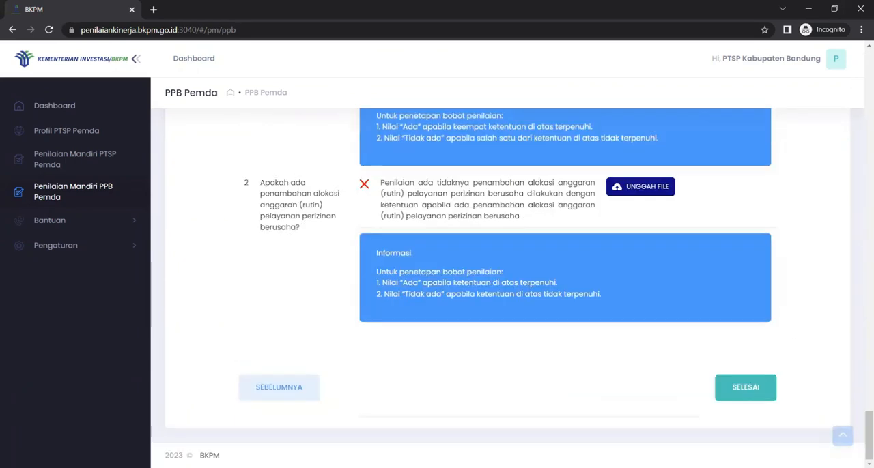
left_click(743, 389)
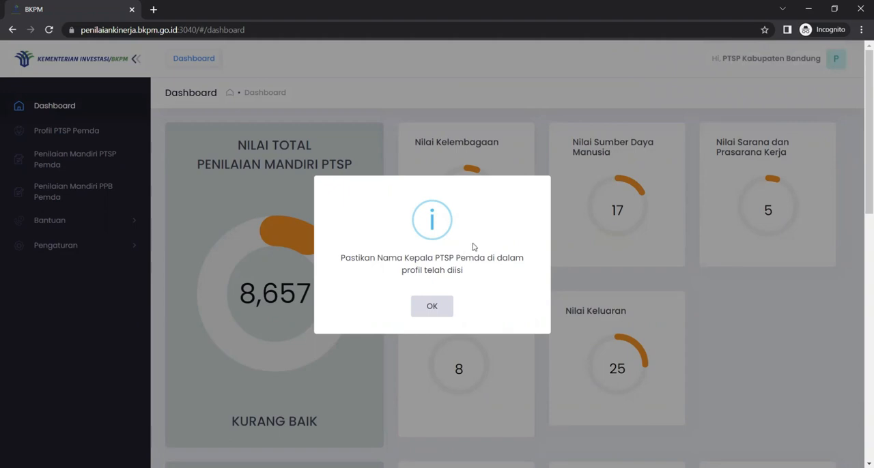
left_click(441, 306)
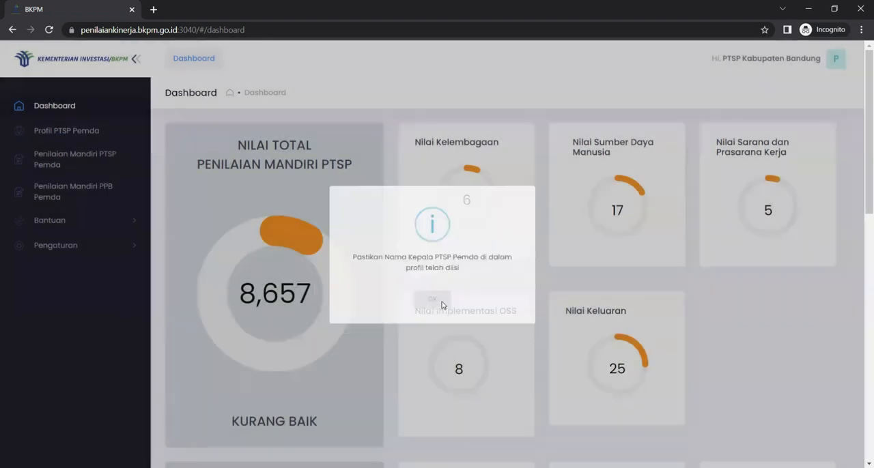
left_click_drag(863, 95, 859, 210)
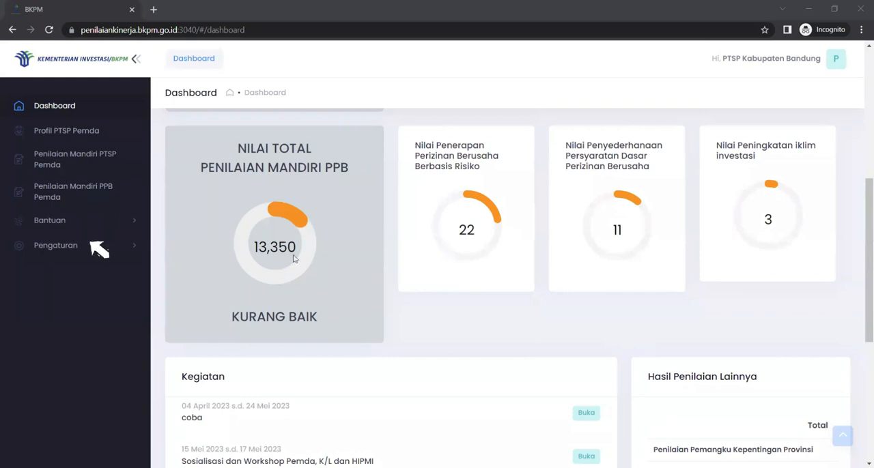
View the list of support tickets under Bantuan and open a new ticket form
left_click(123, 228)
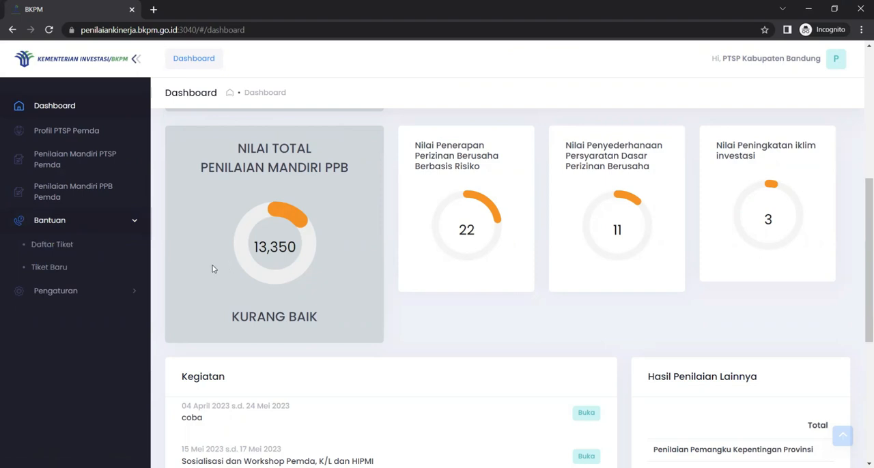
left_click(44, 245)
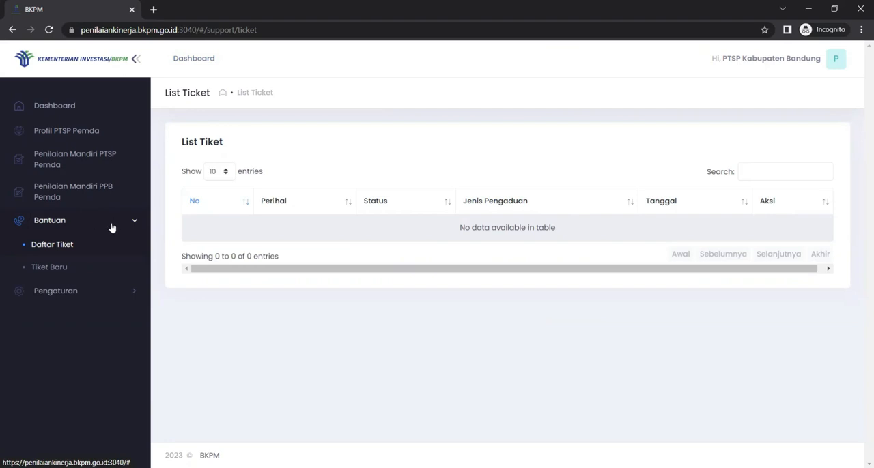
left_click(73, 276)
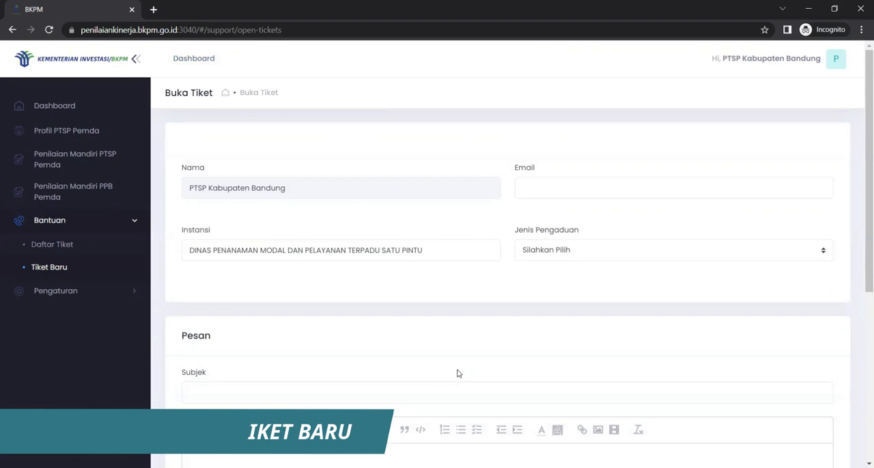
scroll(476, 358, "down", 2)
scroll(477, 357, "up", 2)
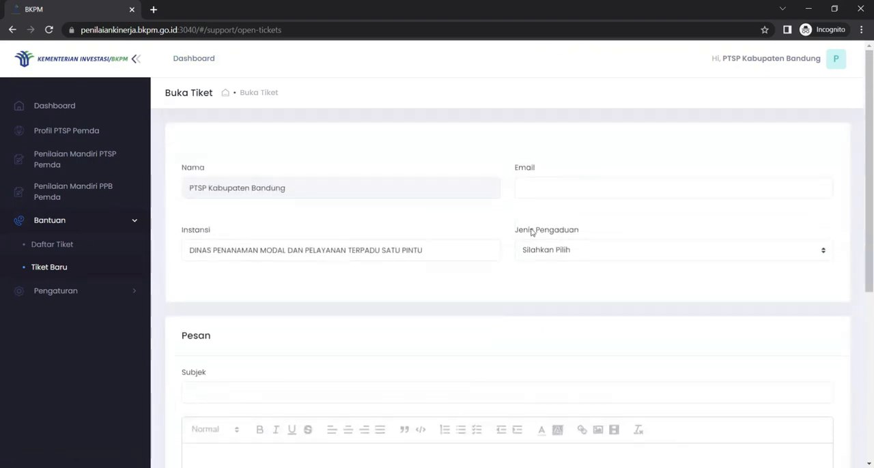
Fill in the contact's e-mail and set the Jenis Pengaduan to Konten/Instrumen Penilaian Kinerja
left_click(551, 188)
scroll(492, 312, "down", 3)
scroll(526, 273, "up", 3)
type("tes@gmail.com")
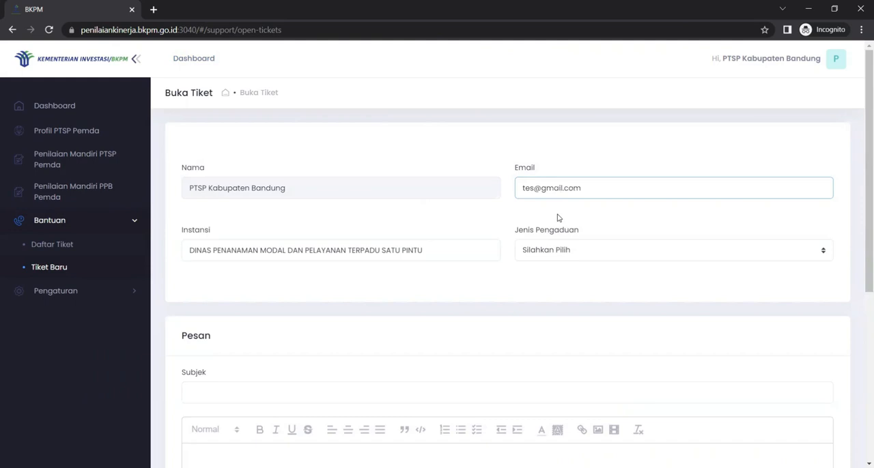
scroll(557, 218, "down", 2)
left_click(561, 136)
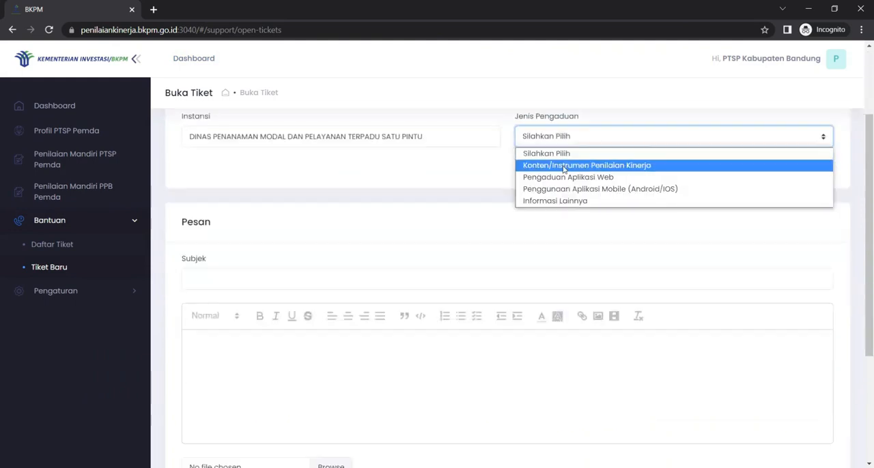
left_click(563, 167)
Enter "tes" as the ticket's subject and "tes pesan" as its message
scroll(256, 307, "down", 1)
left_click(237, 230)
type("tes")
left_click(271, 304)
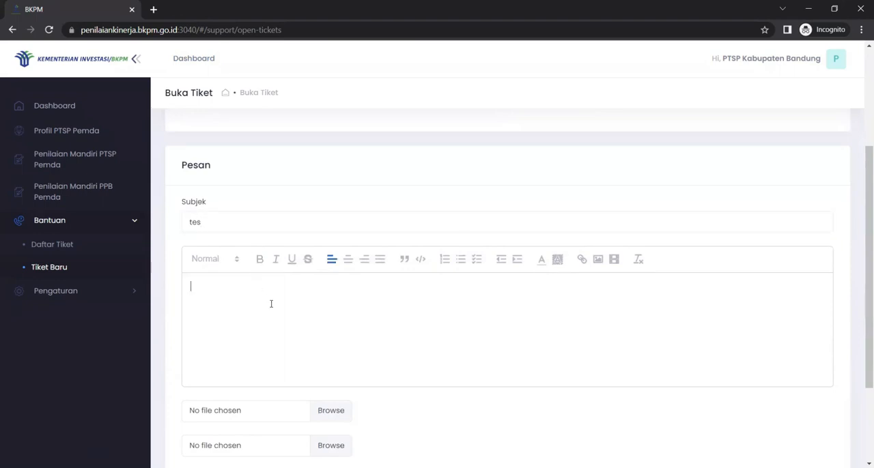
type("tes pesan")
scroll(271, 303, "down", 2)
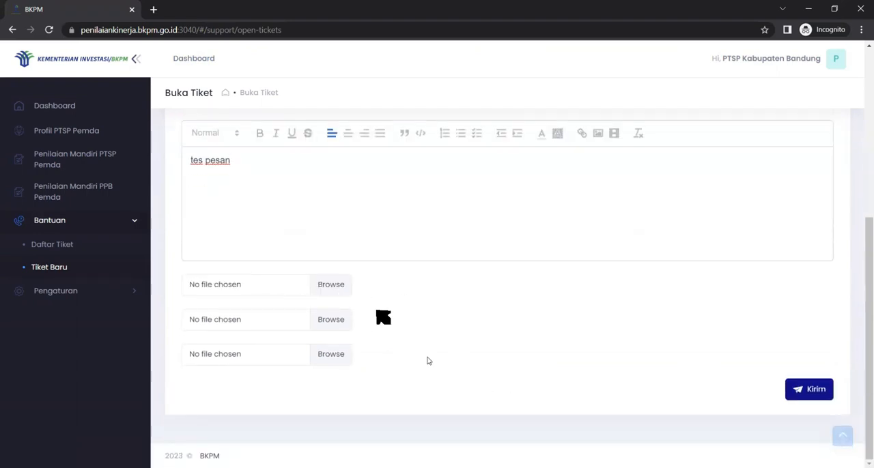
left_click(332, 286)
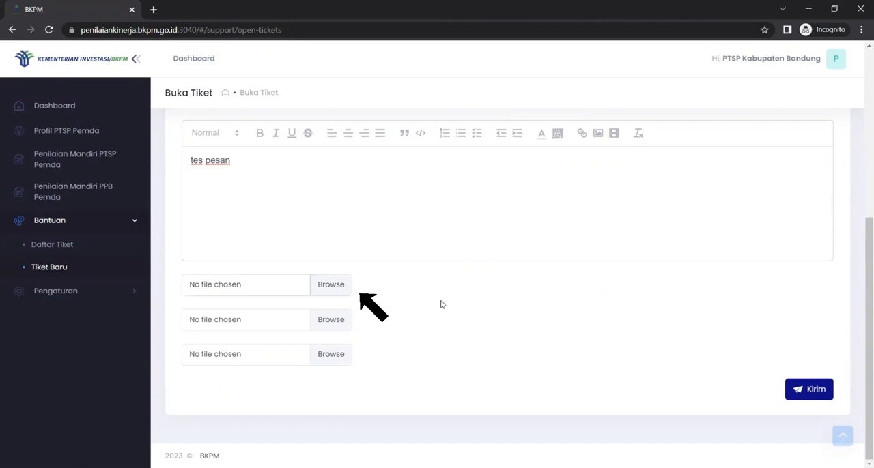
scroll(211, 272, "down", 1)
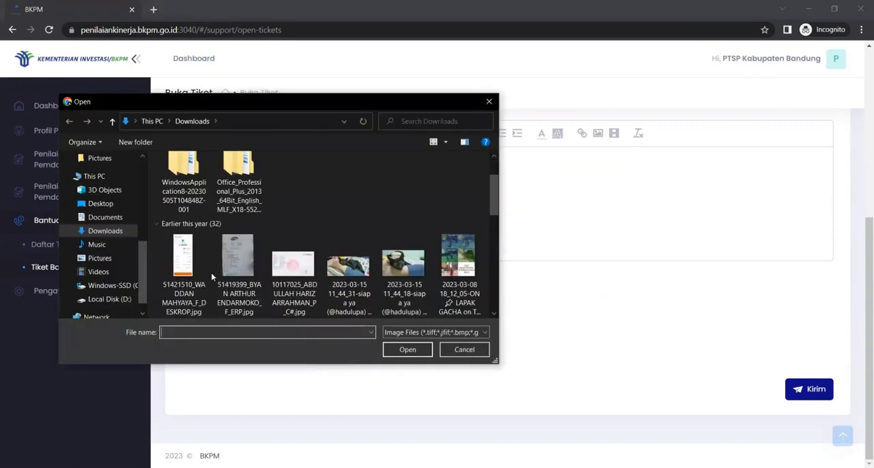
left_click(464, 349)
Review the filled-in ticket from the contact details down to the message and attachment fields
scroll(509, 406, "up", 4)
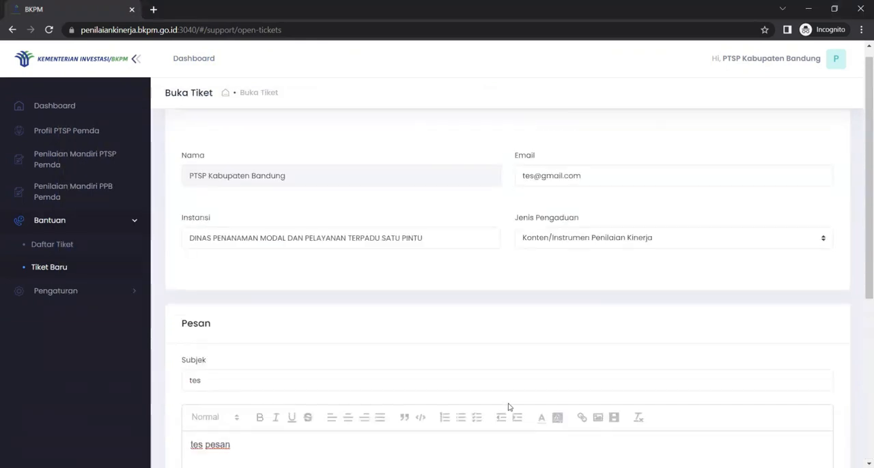
scroll(508, 407, "up", 1)
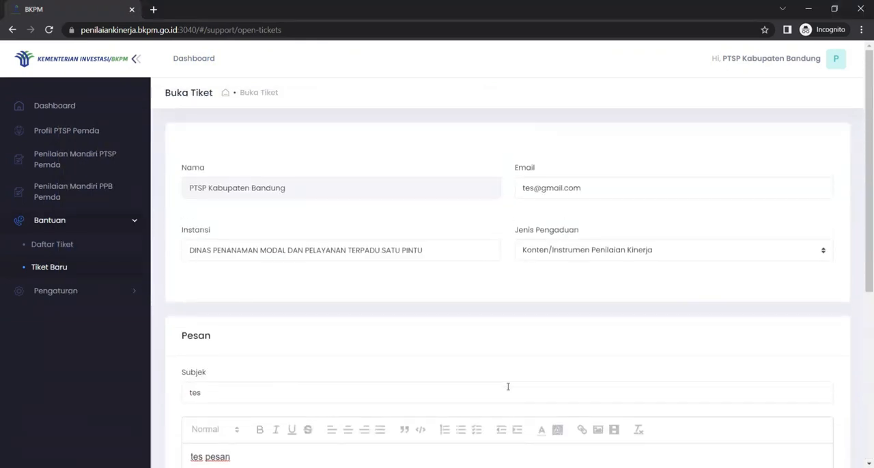
scroll(501, 388, "down", 5)
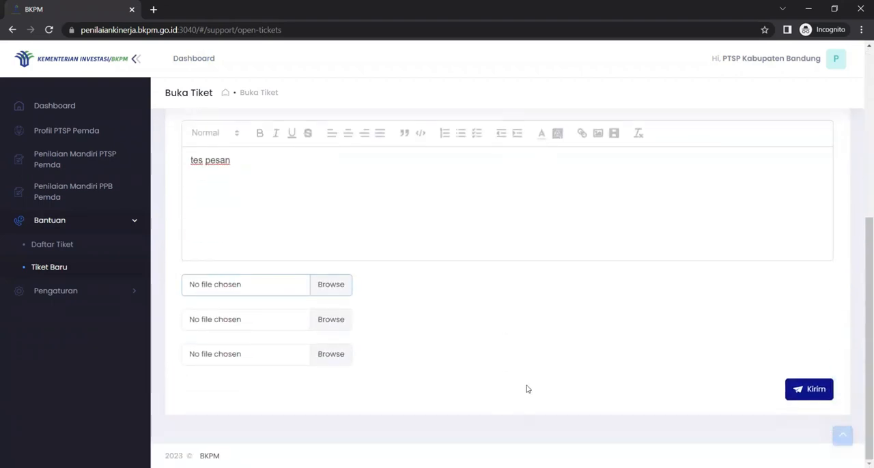
scroll(558, 395, "up", 5)
scroll(559, 395, "up", 1)
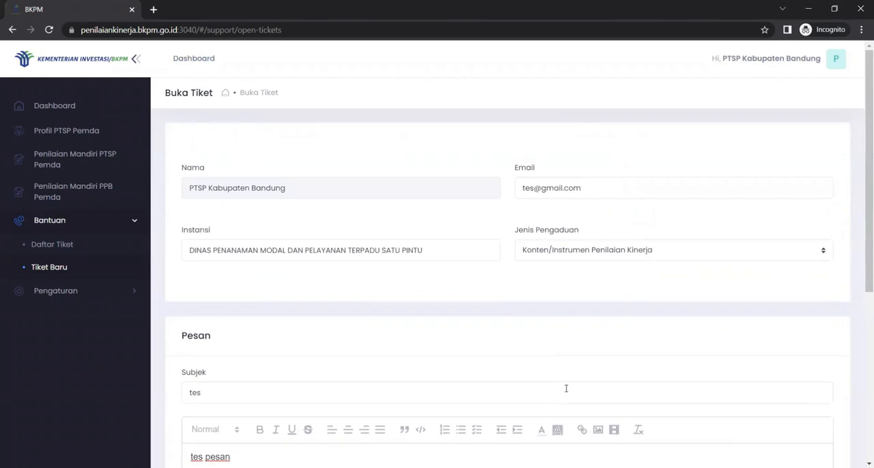
scroll(566, 389, "down", 5)
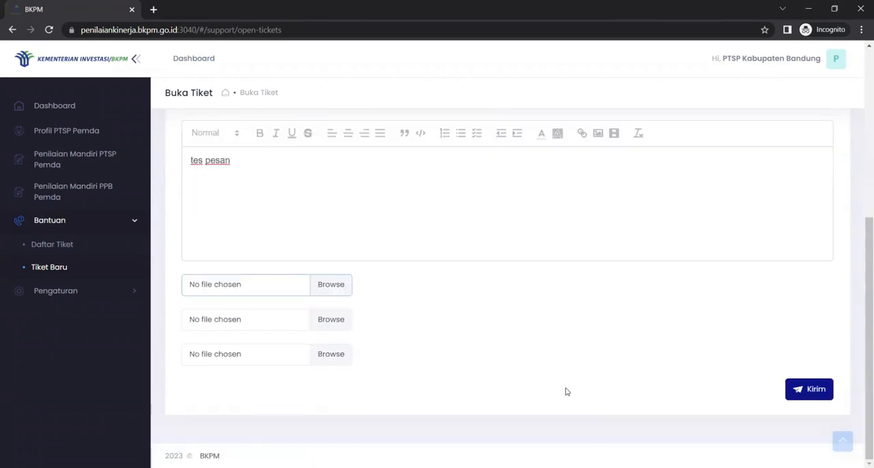
Submit the support ticket and open the details of the "tes" ticket from the ticket list
left_click(816, 390)
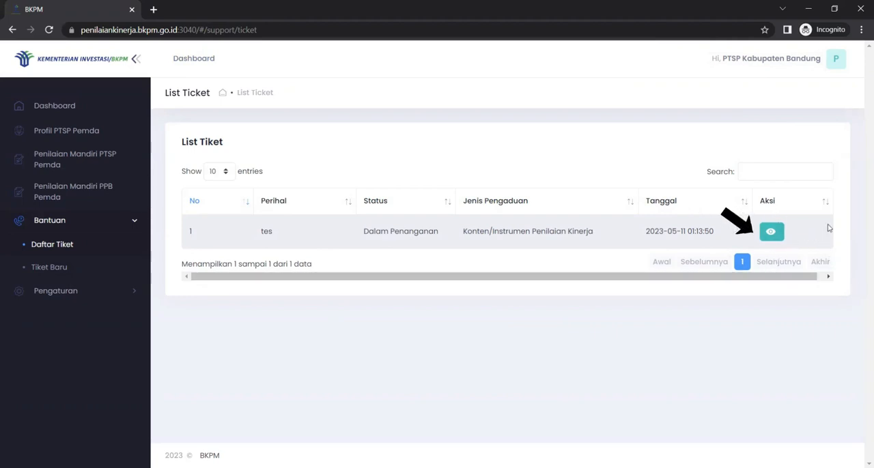
left_click(771, 234)
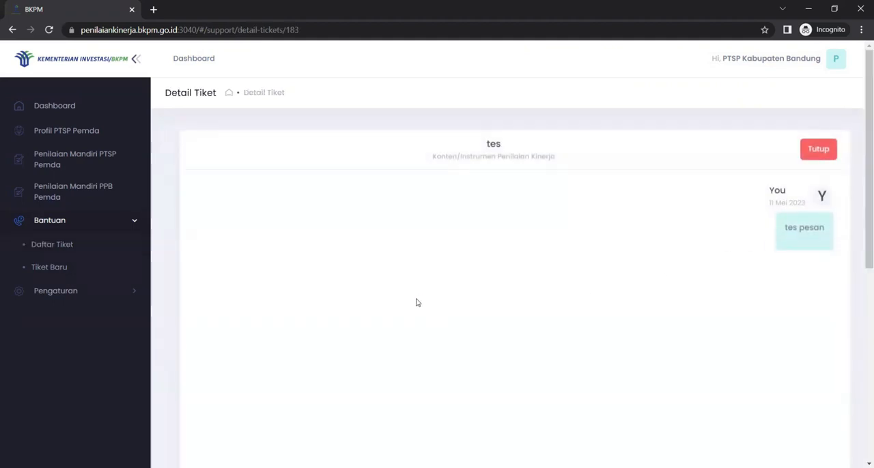
Examine the ticket's detail page, from the sent message down to the reply editor and attachment fields
scroll(416, 300, "down", 5)
scroll(416, 301, "up", 5)
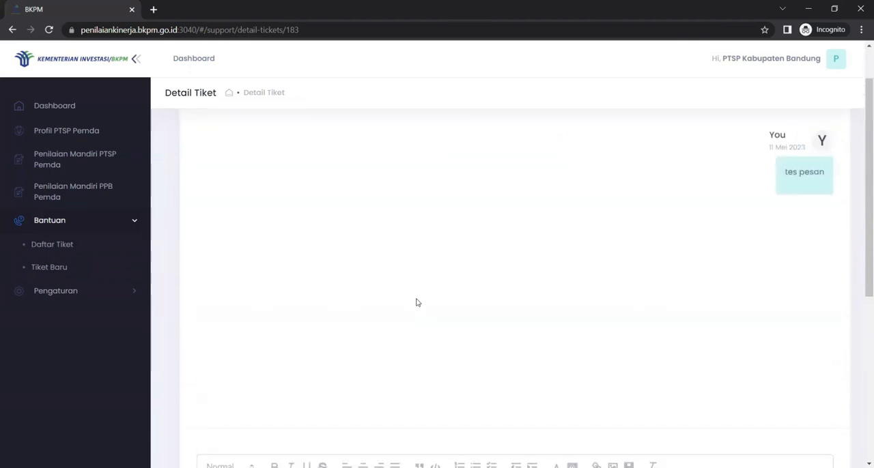
scroll(418, 302, "down", 5)
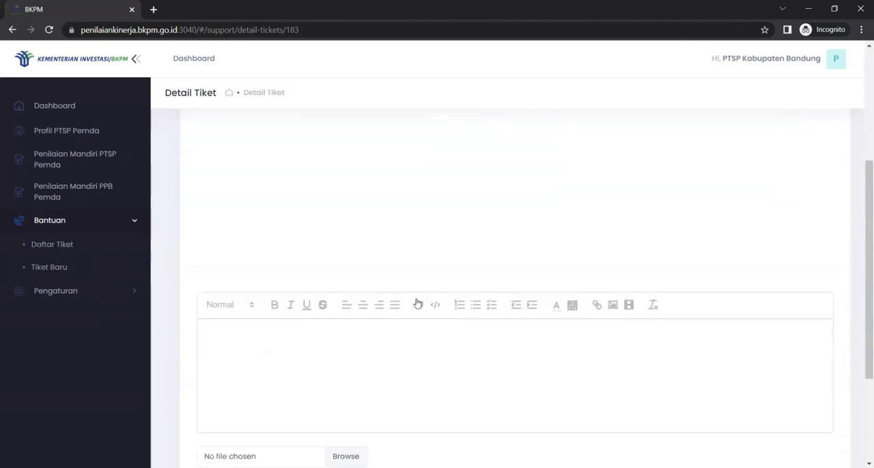
scroll(466, 276, "up", 5)
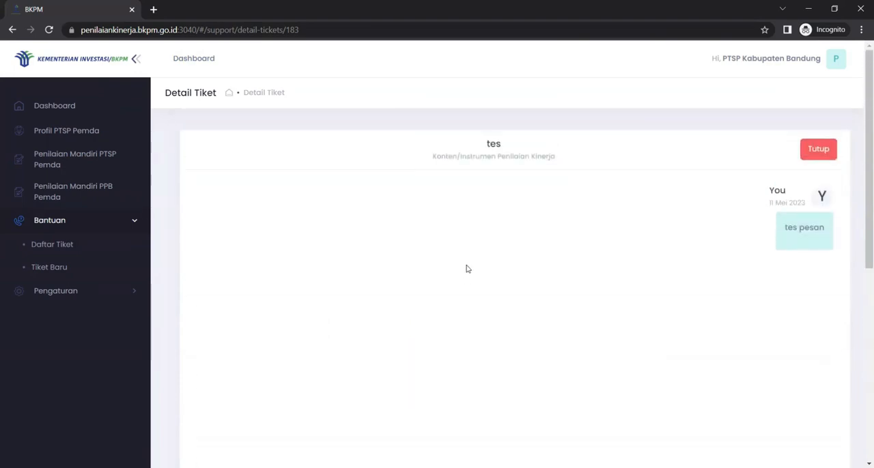
scroll(467, 269, "down", 5)
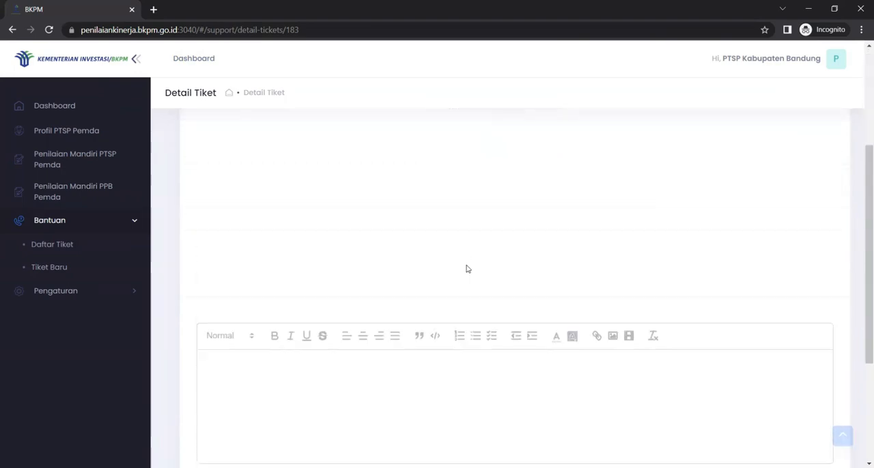
scroll(466, 269, "up", 5)
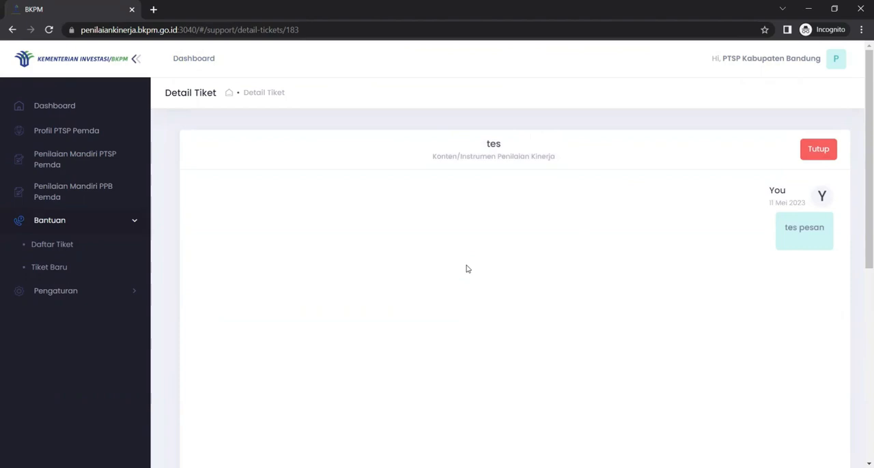
scroll(466, 269, "down", 1)
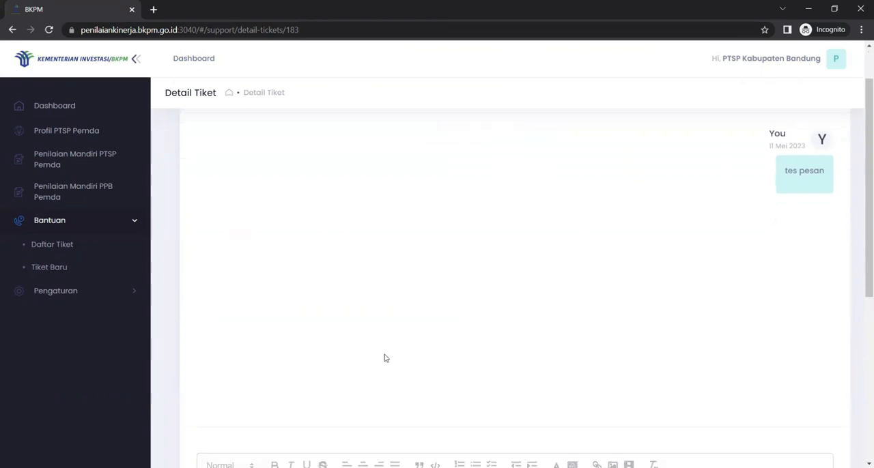
scroll(487, 360, "up", 1)
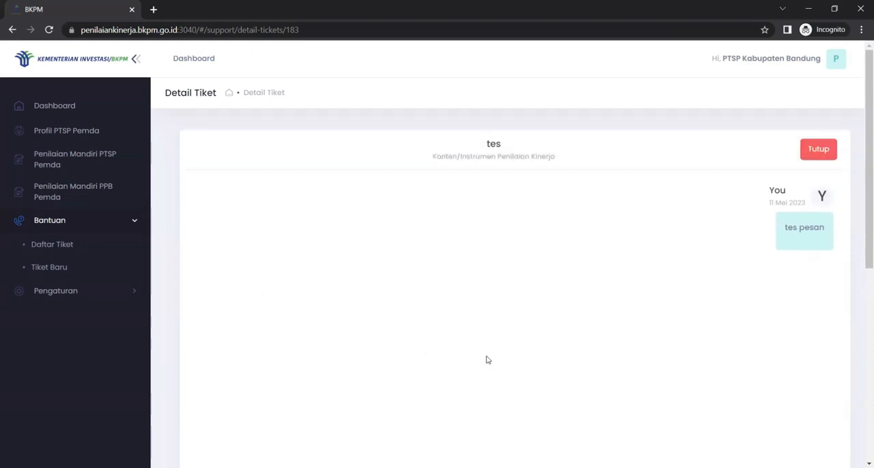
Send the reply "tes" in the ticket's conversation
scroll(487, 360, "down", 5)
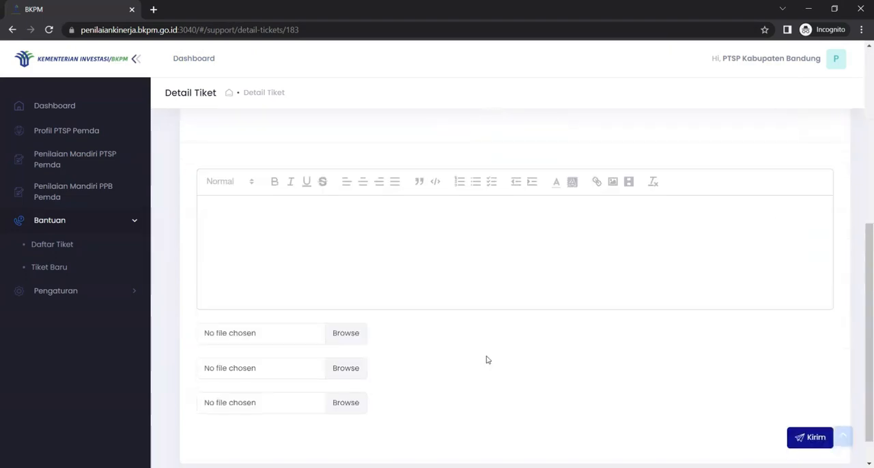
left_click(306, 239)
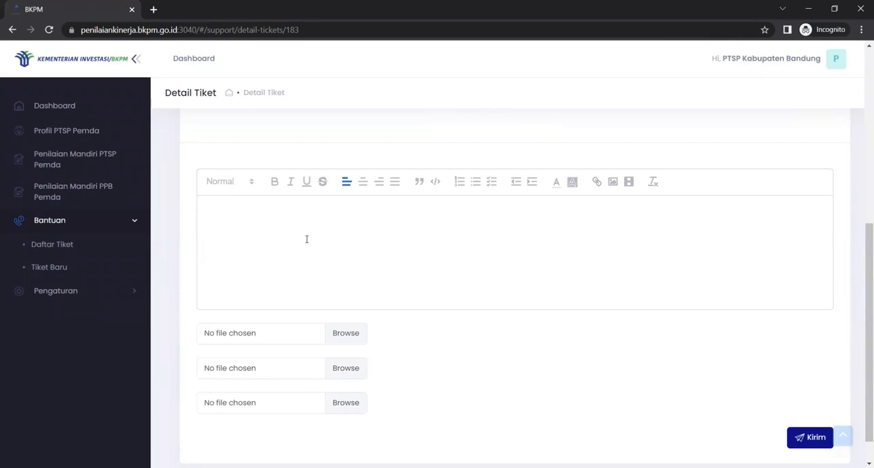
type("tes")
scroll(784, 400, "down", 1)
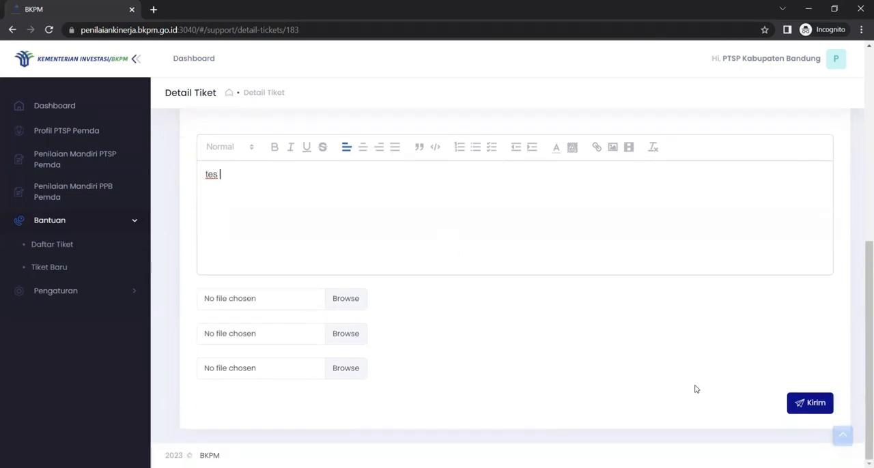
left_click(810, 407)
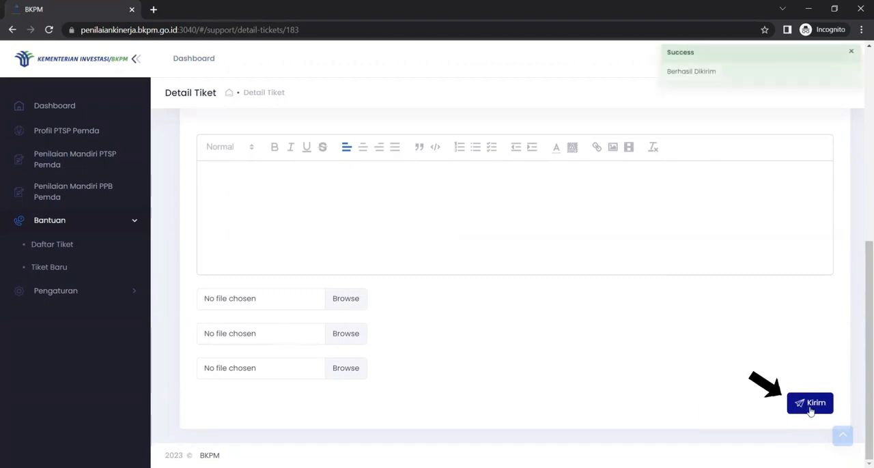
Review the ticket's conversation, close the ticket and return to the ticket list to check its status
scroll(715, 309, "up", 3)
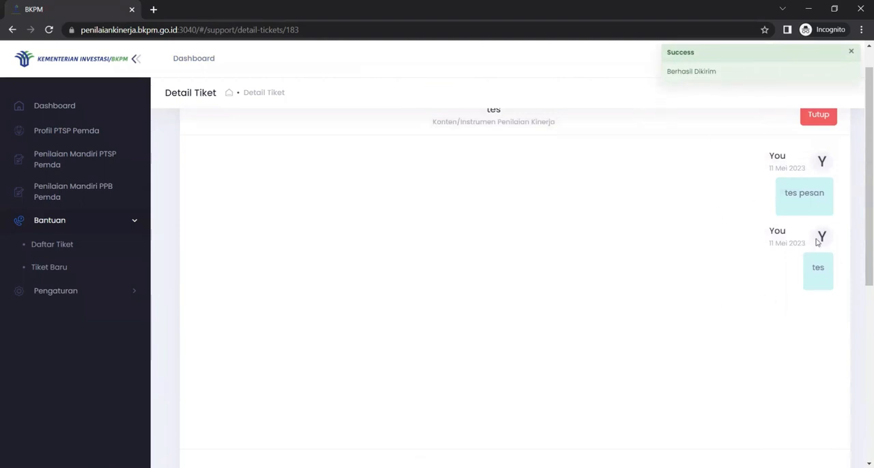
scroll(683, 310, "up", 1)
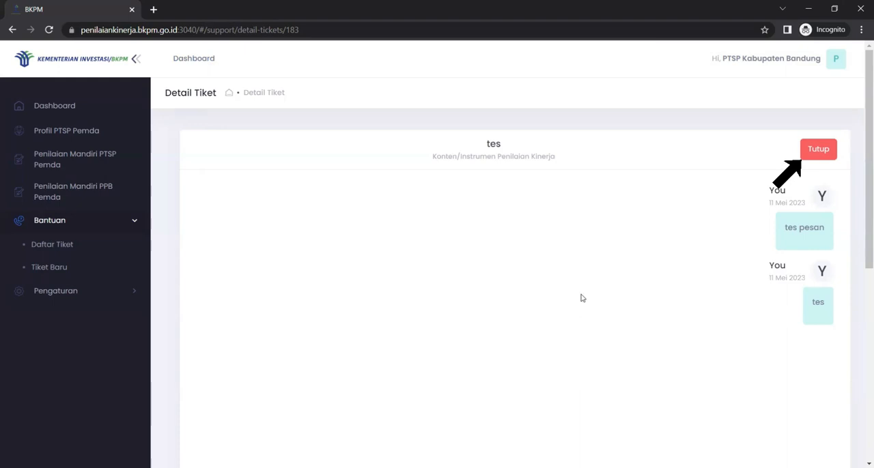
left_click(819, 151)
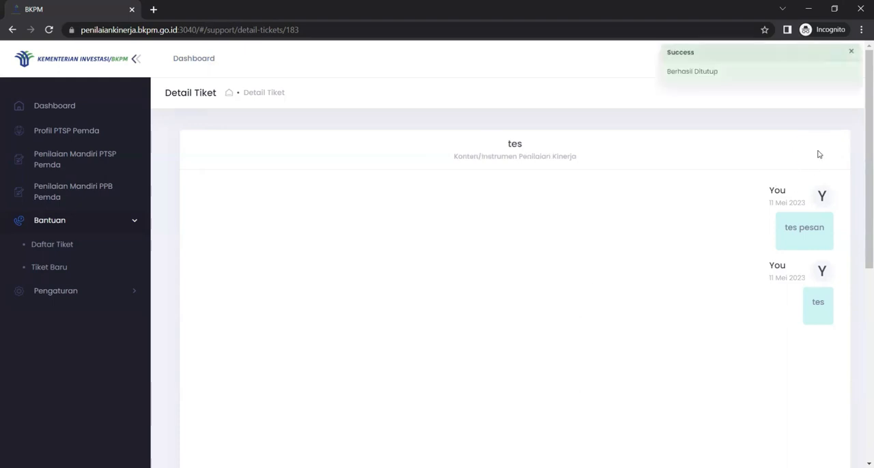
left_click(81, 246)
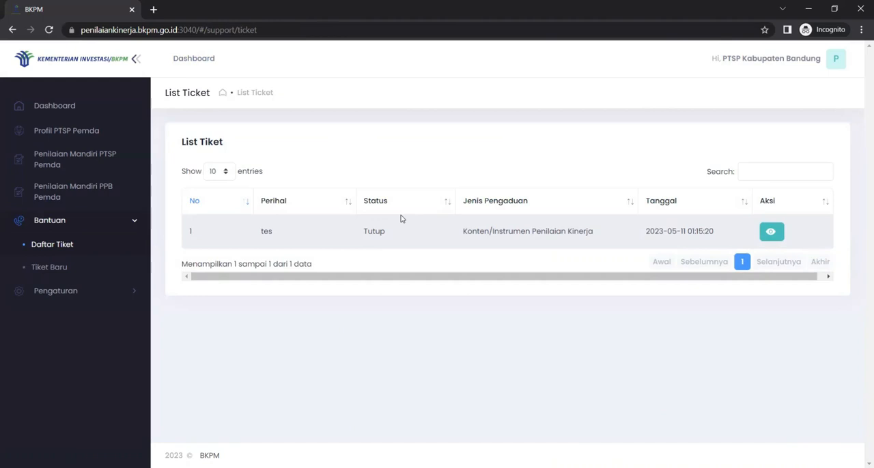
Open the Akun settings and fill in the old password, the replacement password and its confirmation
left_click(135, 222)
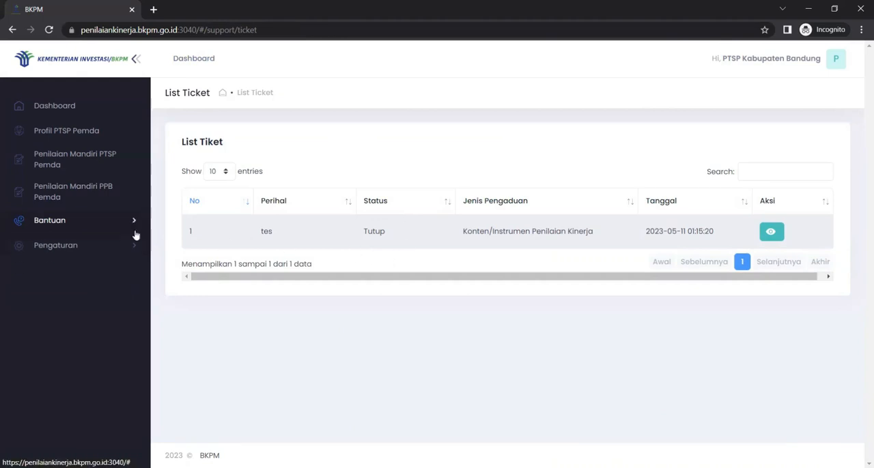
left_click(128, 249)
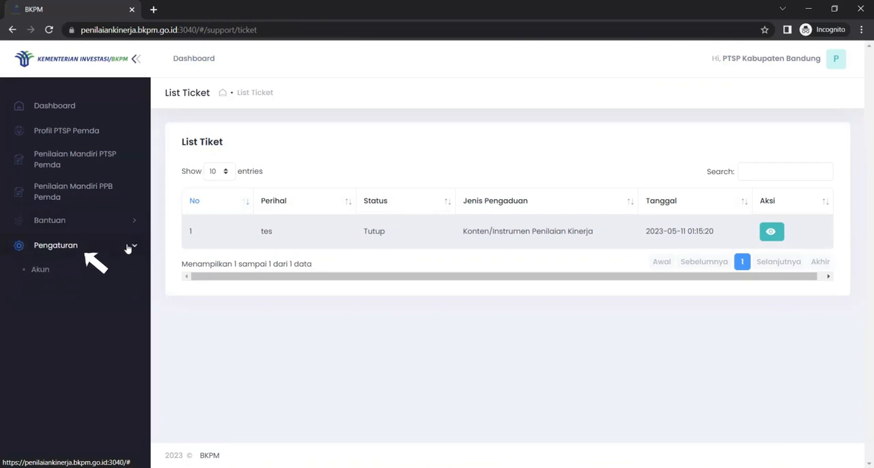
left_click(27, 271)
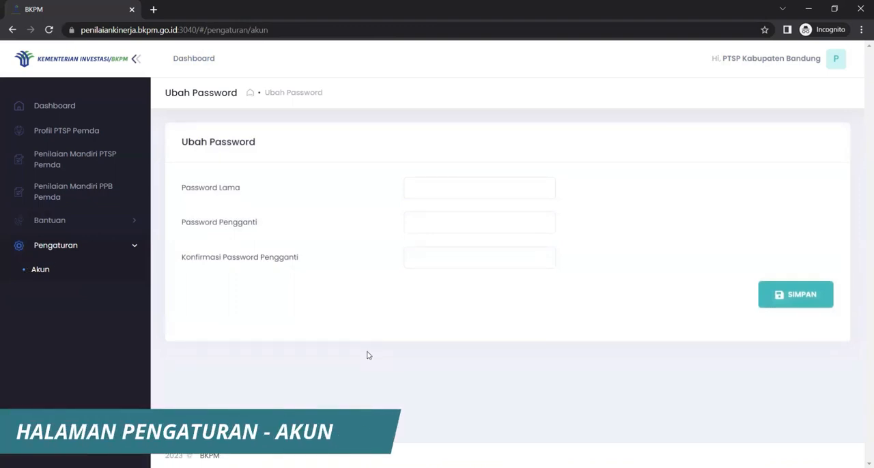
left_click(449, 188)
type("********")
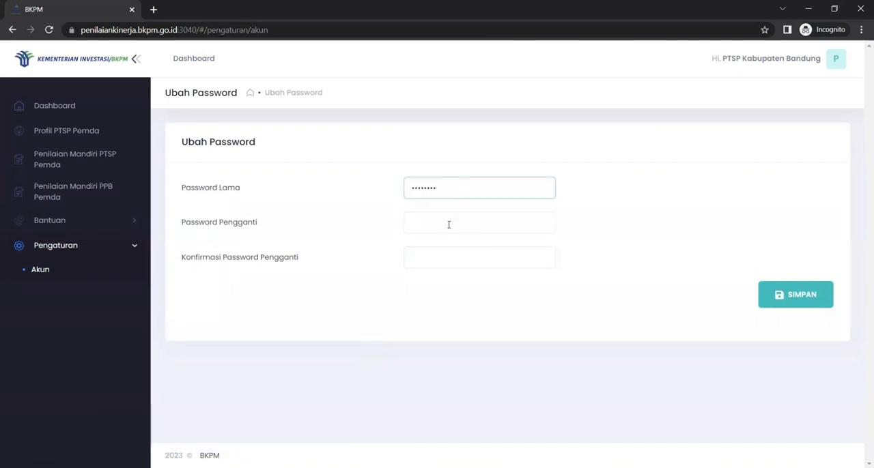
left_click(449, 225)
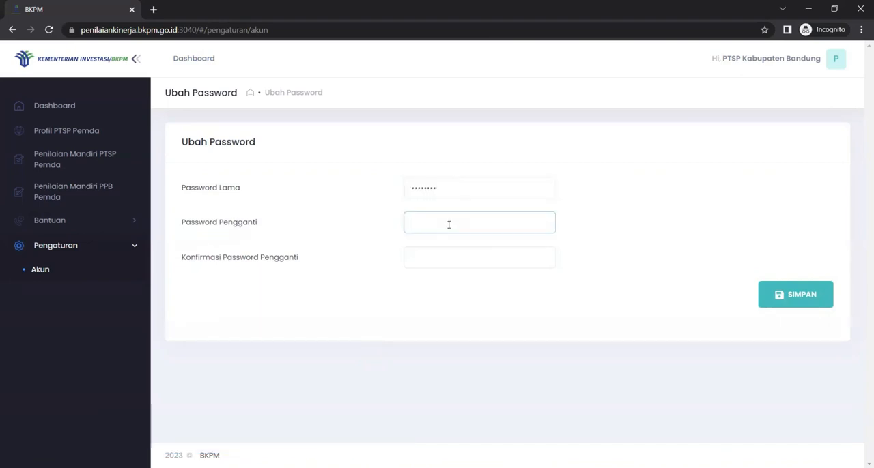
type("••••••••")
left_click(444, 257)
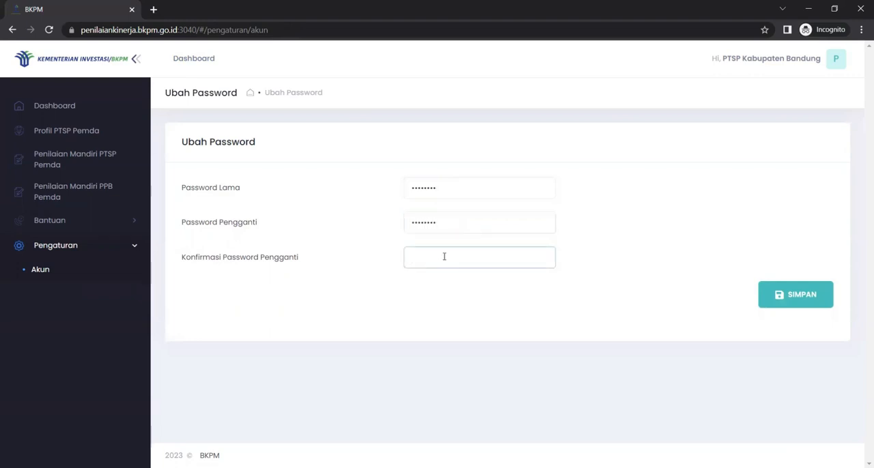
type("••••••••")
Return to the Dashboard and dismiss the reminder about the PTSP head's name in the profile
left_click(136, 247)
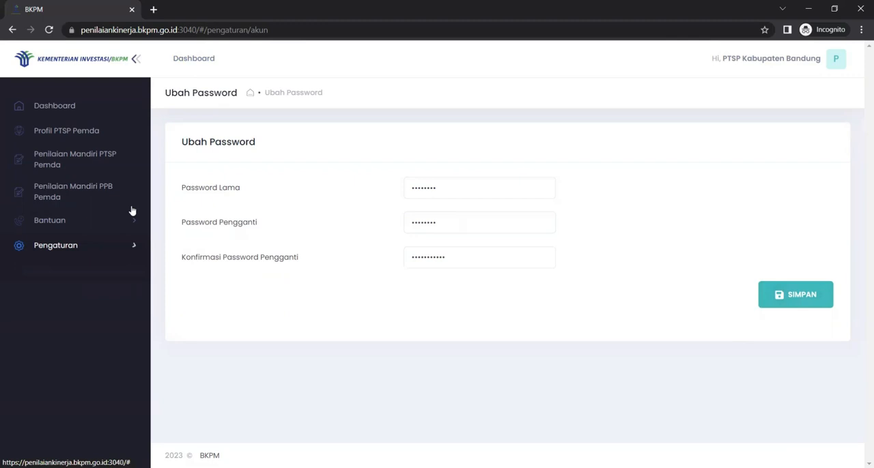
left_click(76, 106)
left_click(421, 311)
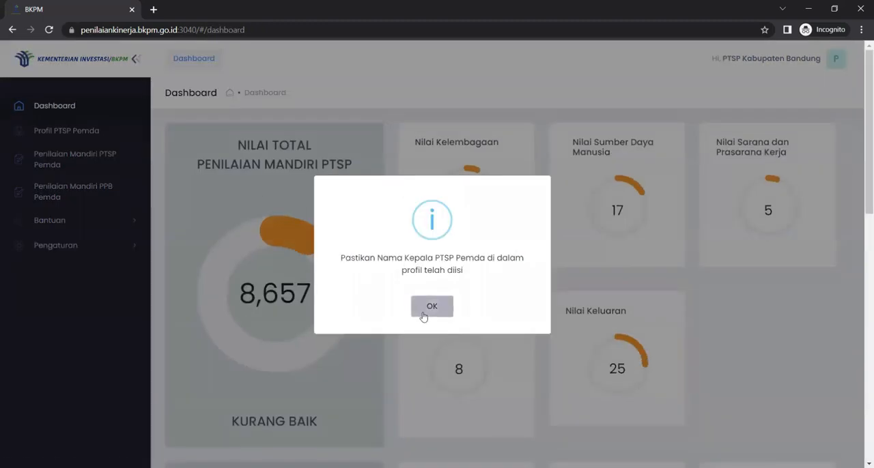